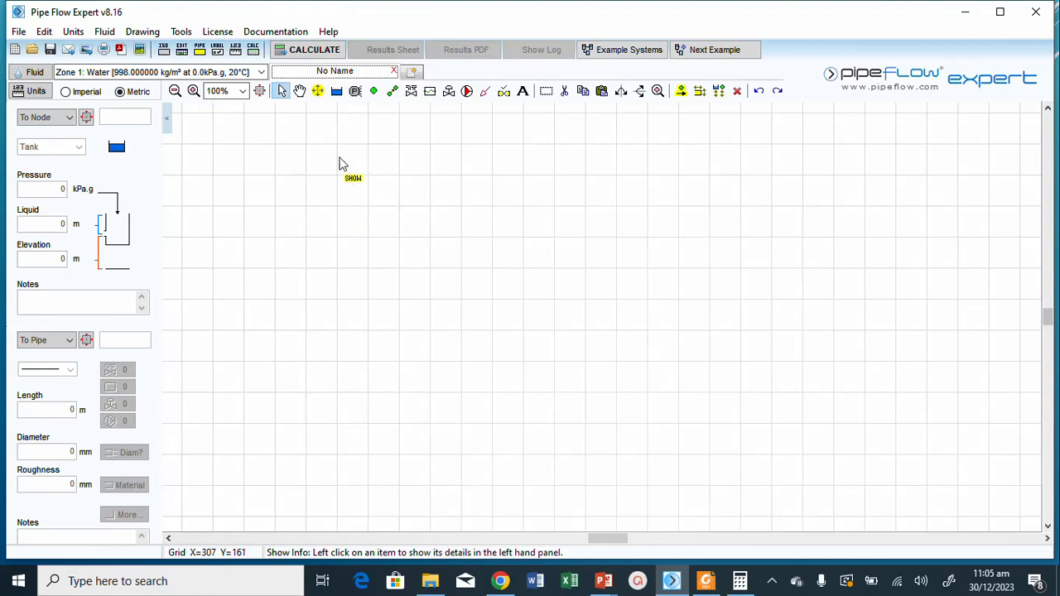
- Place a tank in the left part of the drawing and switch the system to Imperial units
left_click(342, 94)
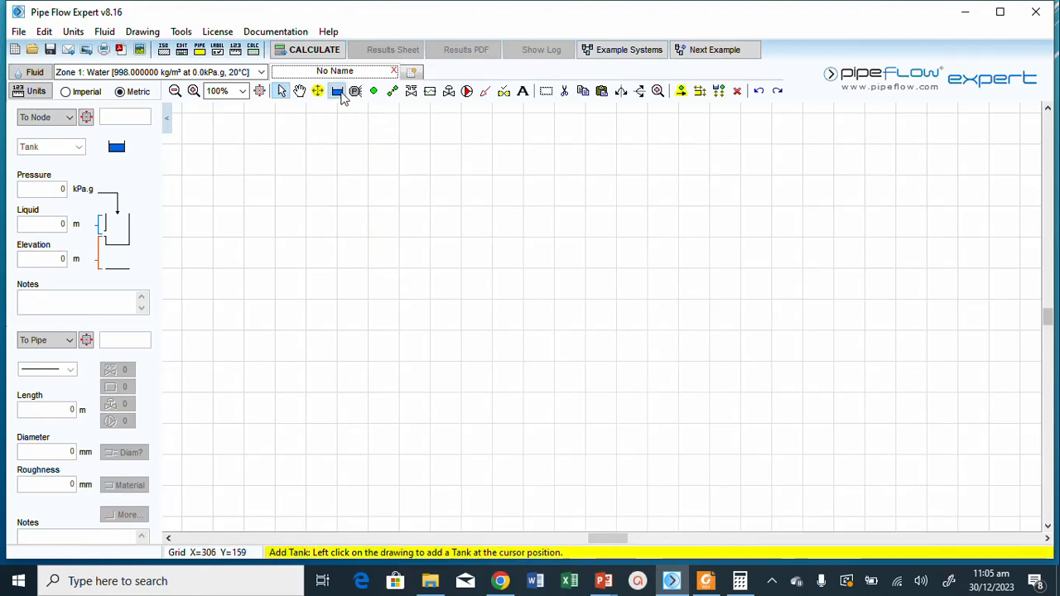
left_click(246, 300)
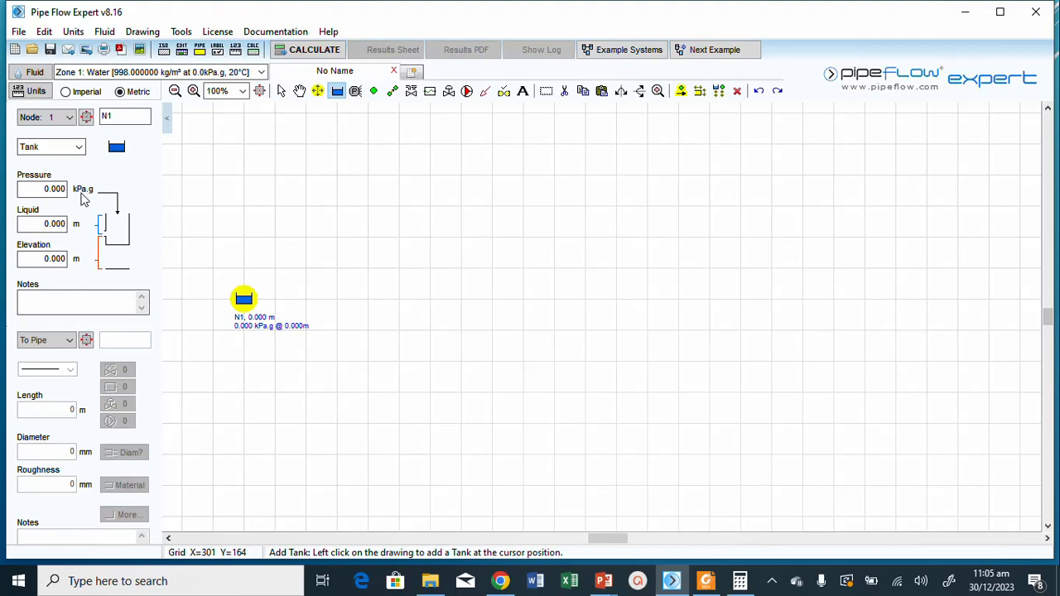
left_click(73, 31)
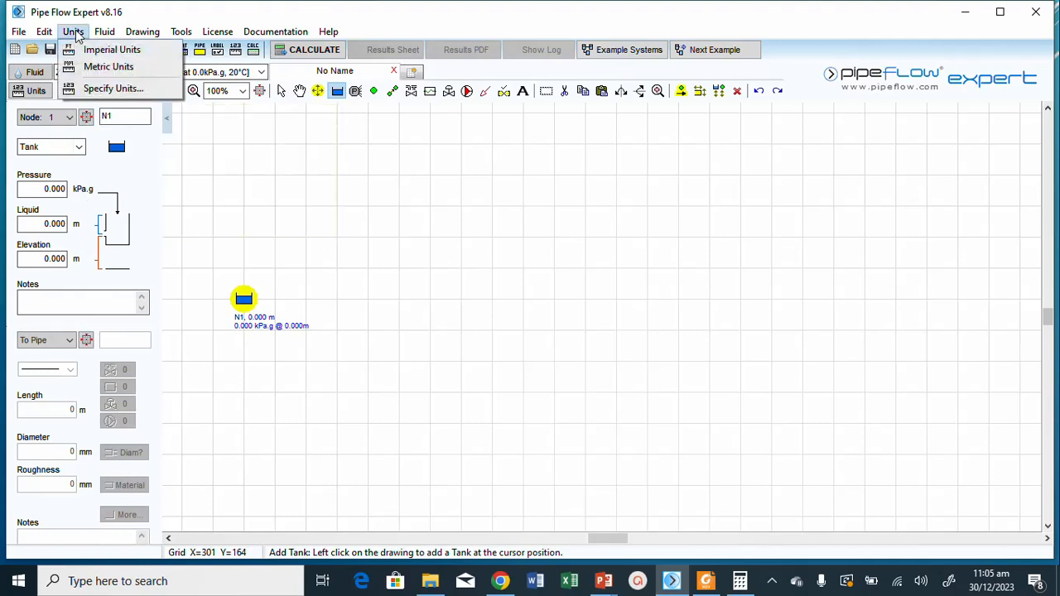
left_click(111, 51)
left_click(639, 464)
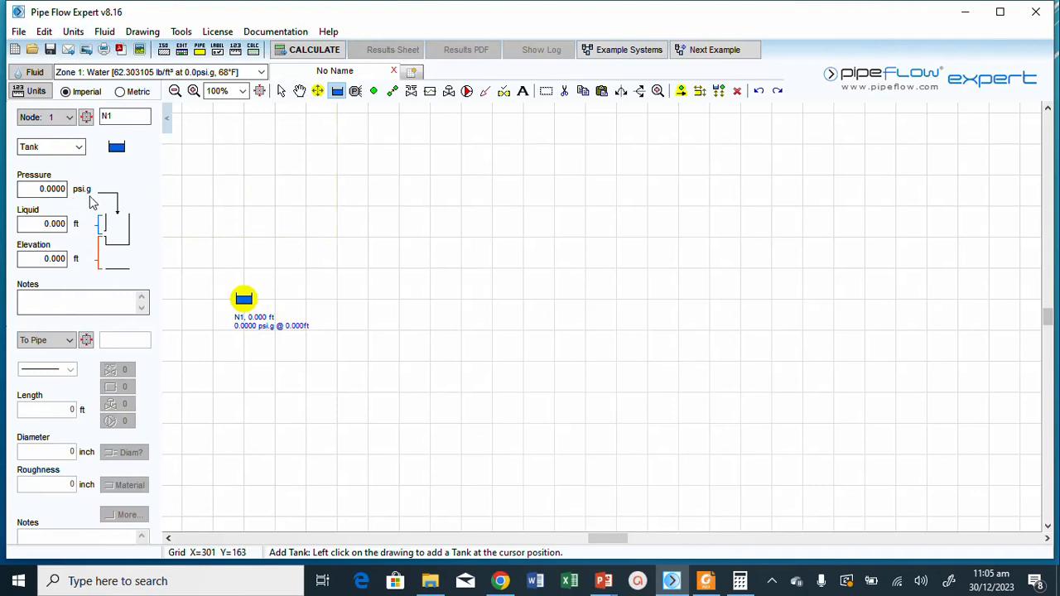
- Set the system results' pressure reference to Absolute, keeping psi g as the pressure unit for tanks and nodes
left_click(73, 31)
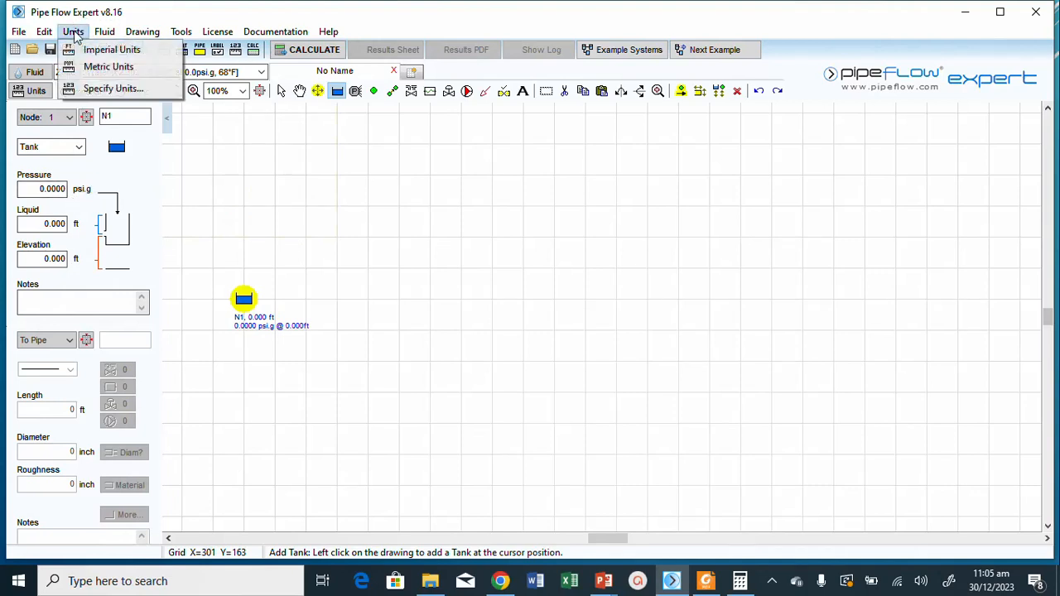
left_click(106, 88)
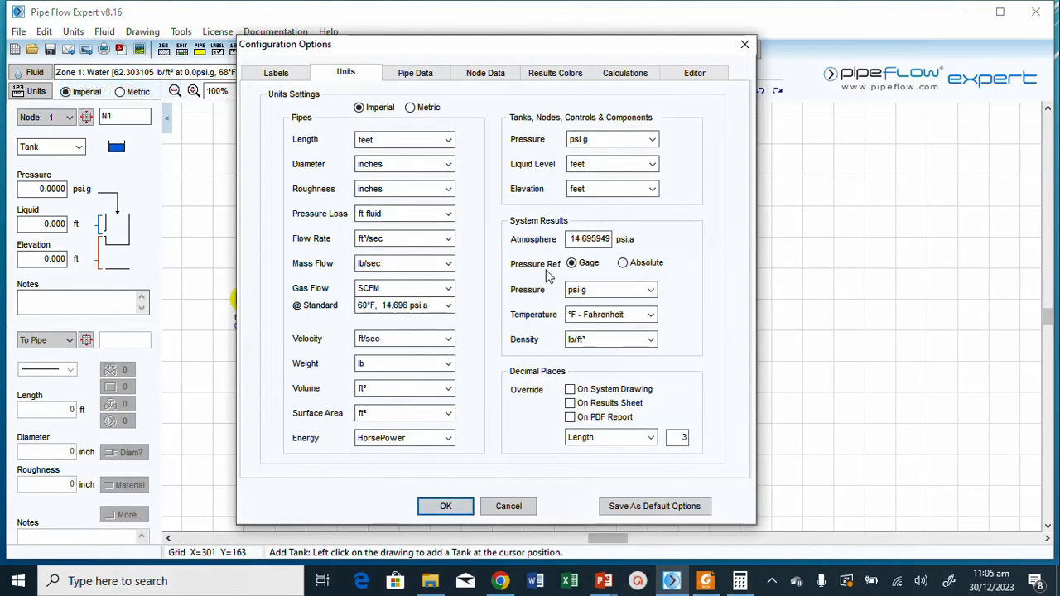
left_click(623, 264)
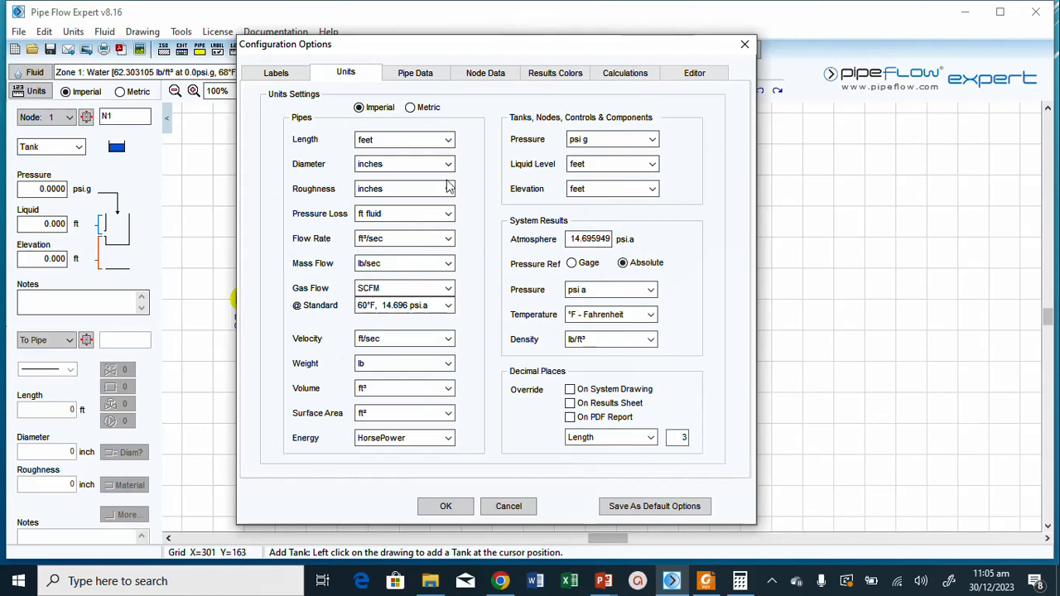
left_click(653, 139)
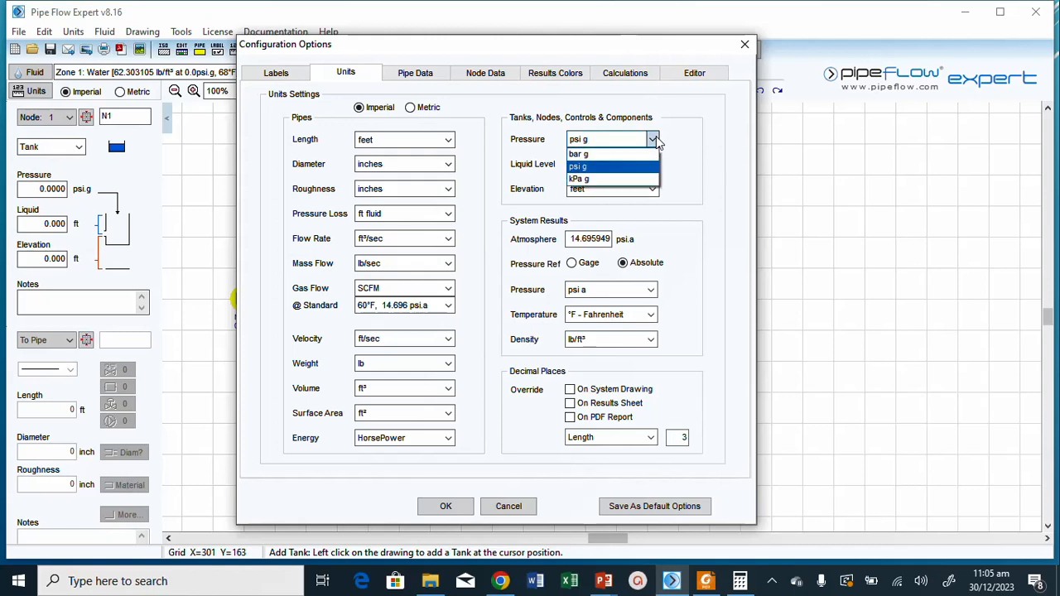
left_click(602, 168)
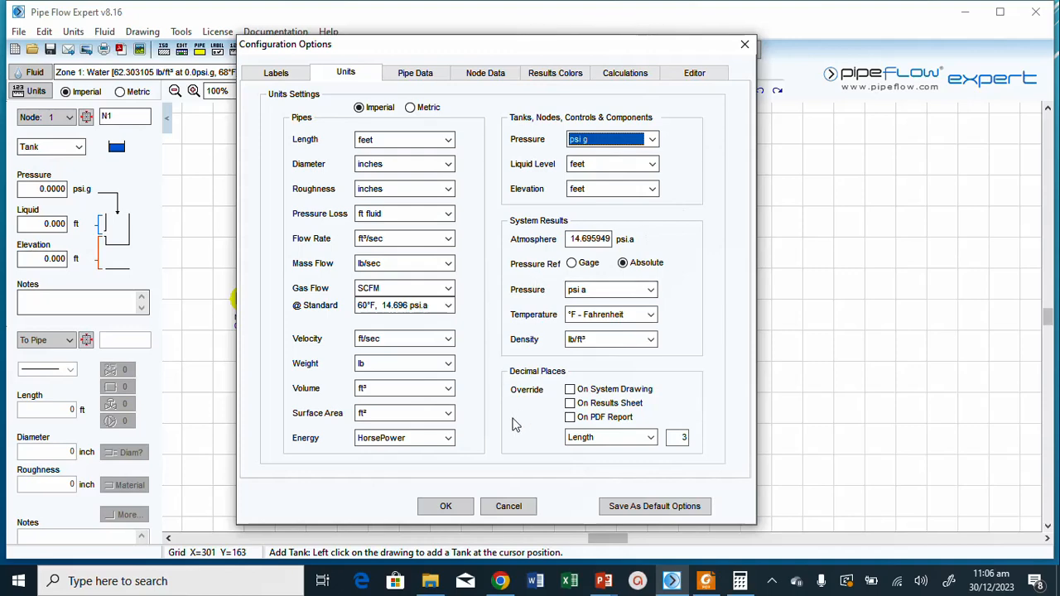
left_click(447, 505)
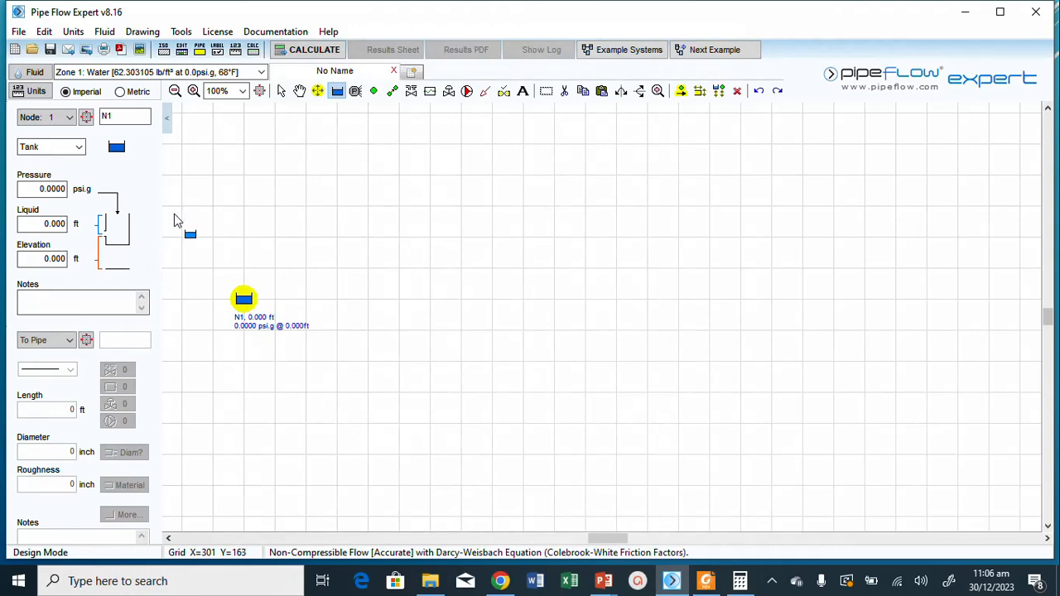
left_click(104, 32)
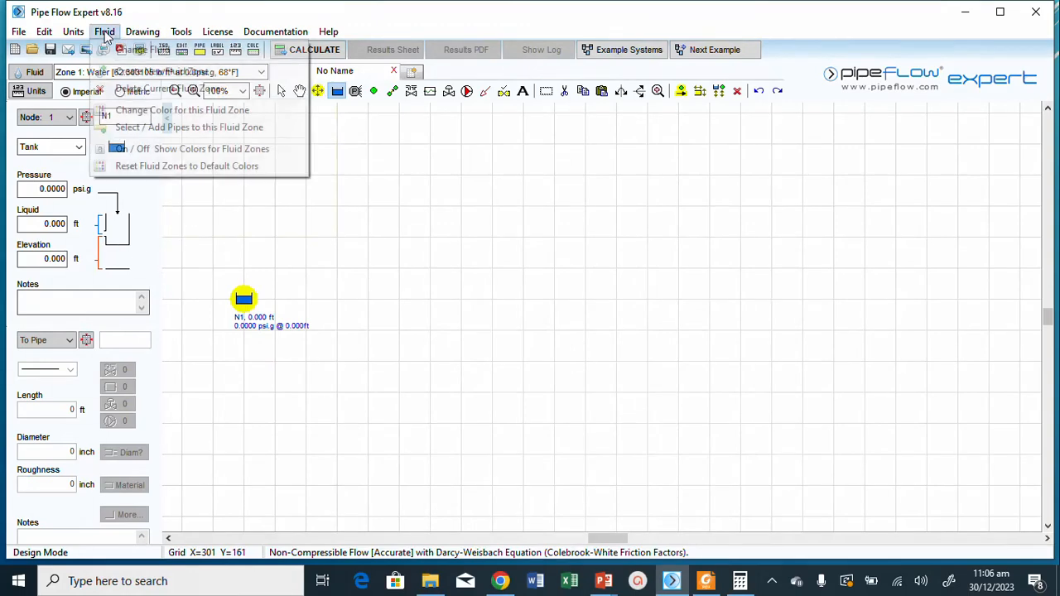
left_click(116, 48)
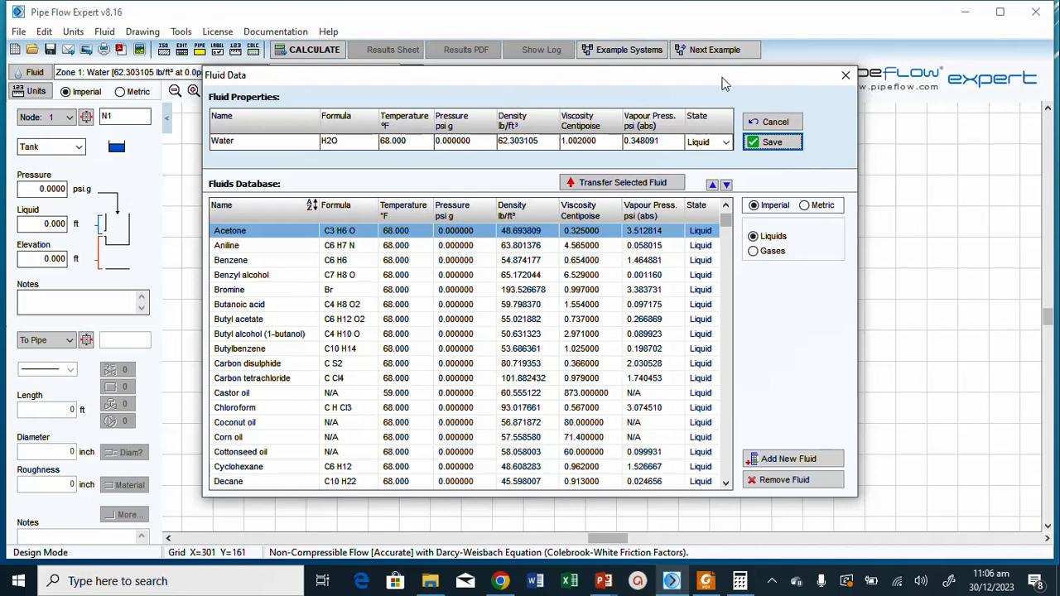
left_click(844, 76)
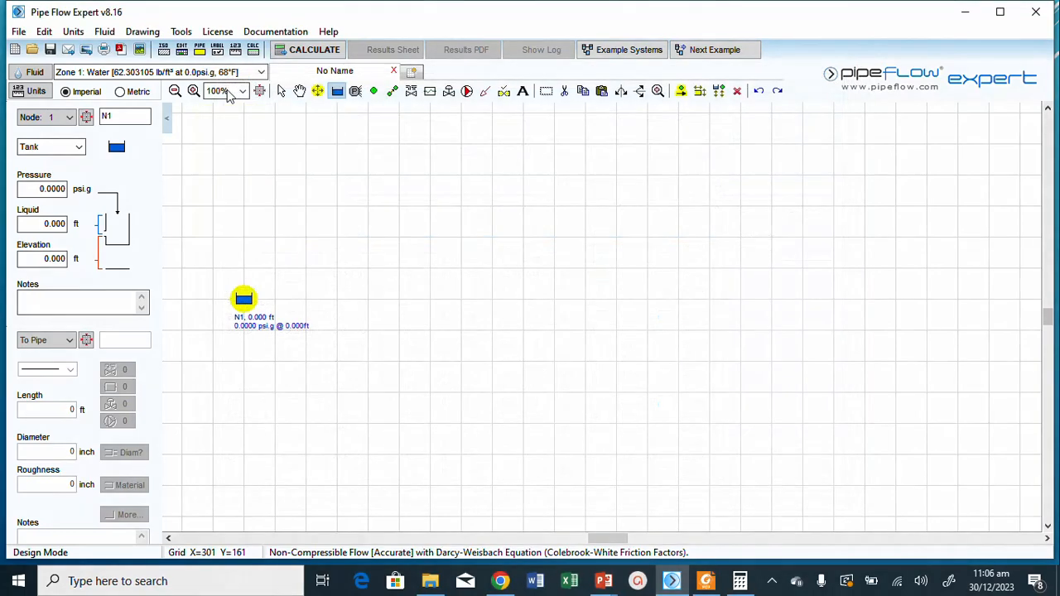
- Set the gas flow unit to MMSCFD at standard conditions of 60°F, 14.696 psi.a
left_click(75, 31)
left_click(107, 87)
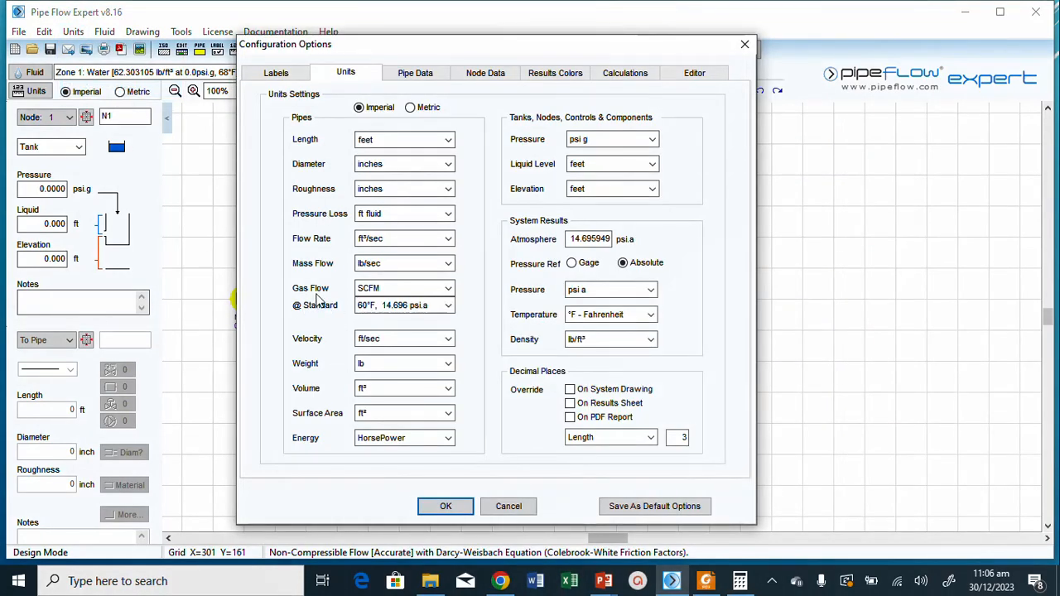
left_click(448, 290)
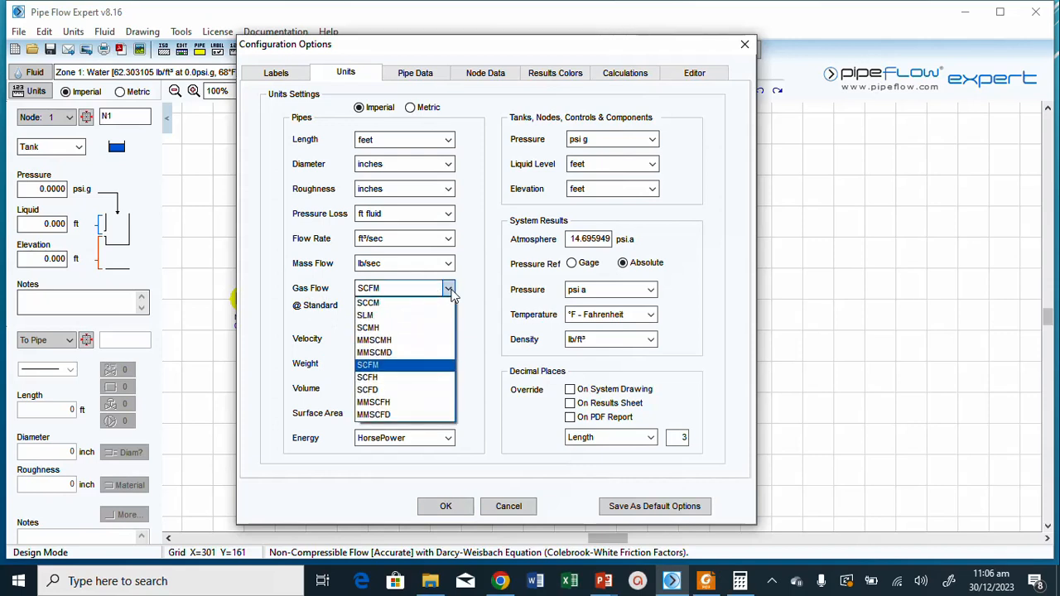
left_click(396, 422)
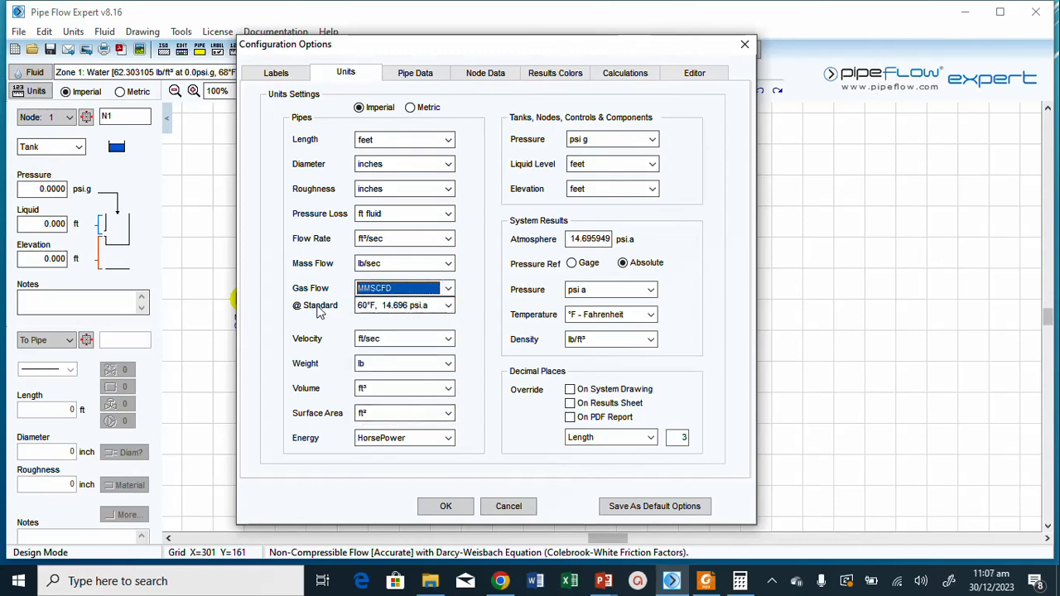
left_click(448, 305)
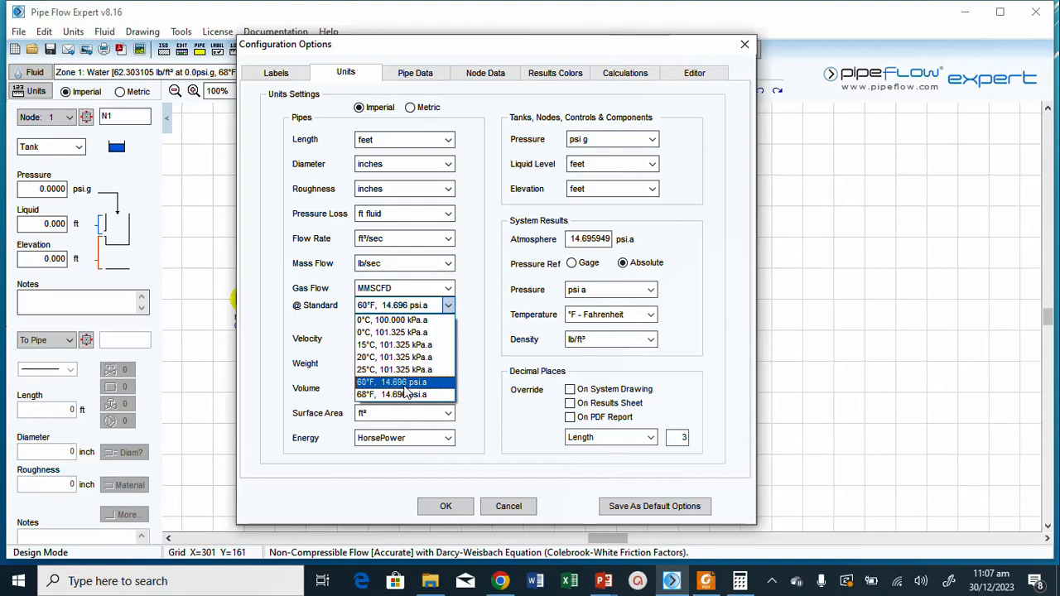
left_click(401, 383)
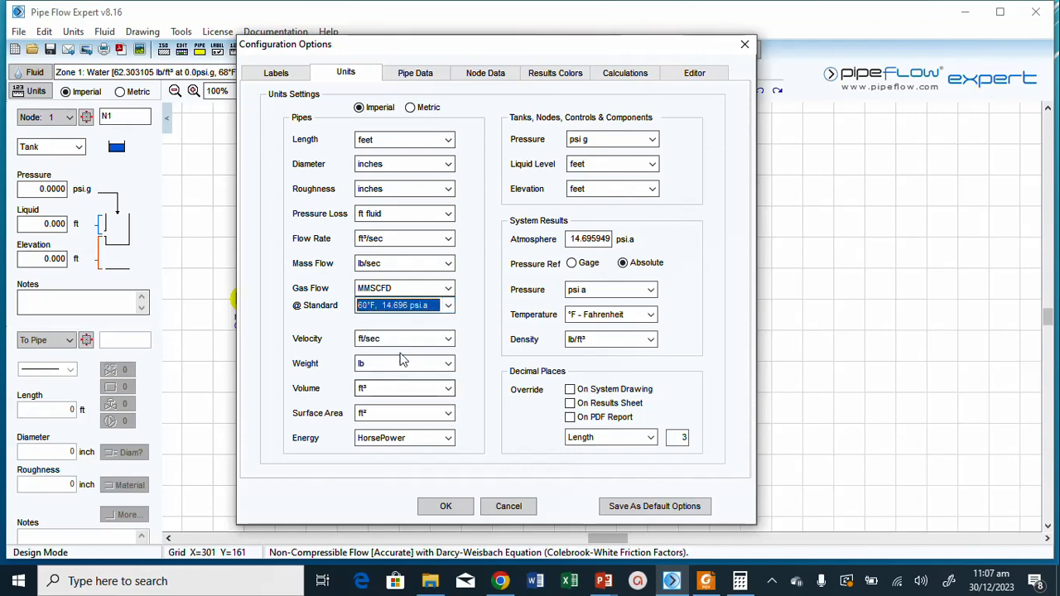
left_click(589, 239)
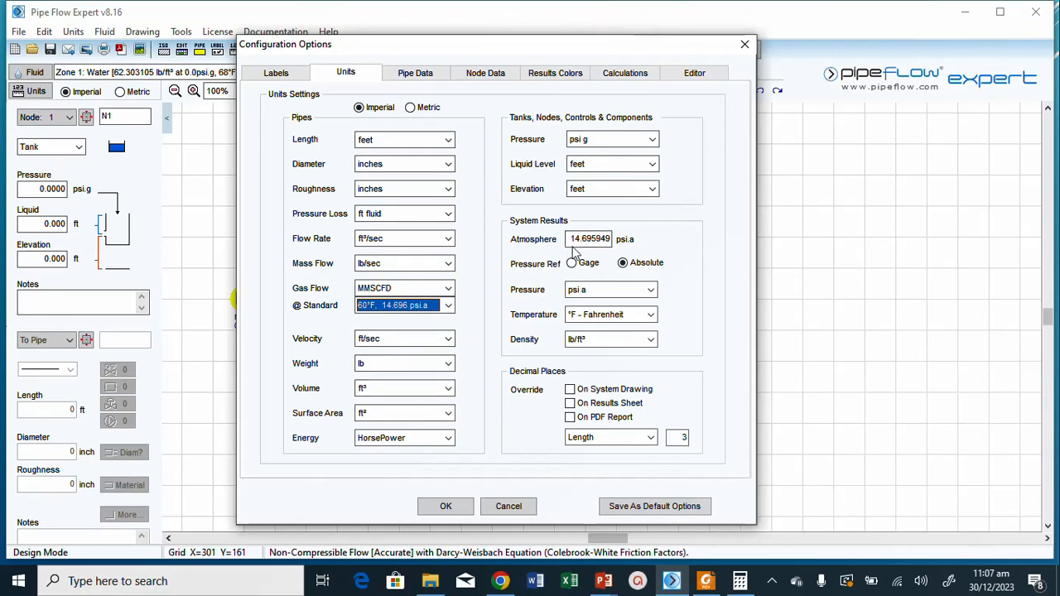
left_click(582, 238)
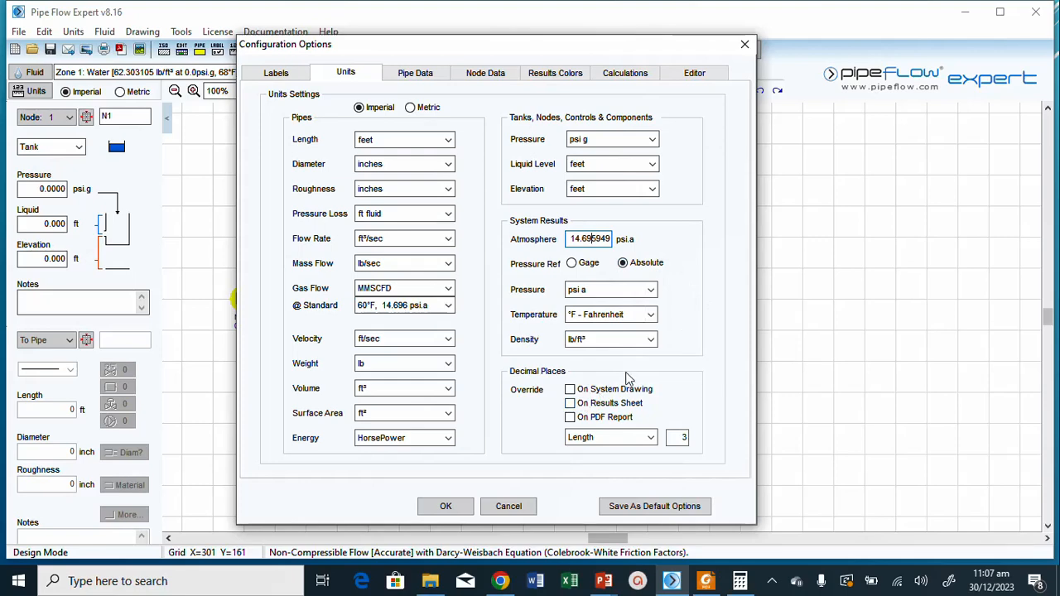
left_click(447, 507)
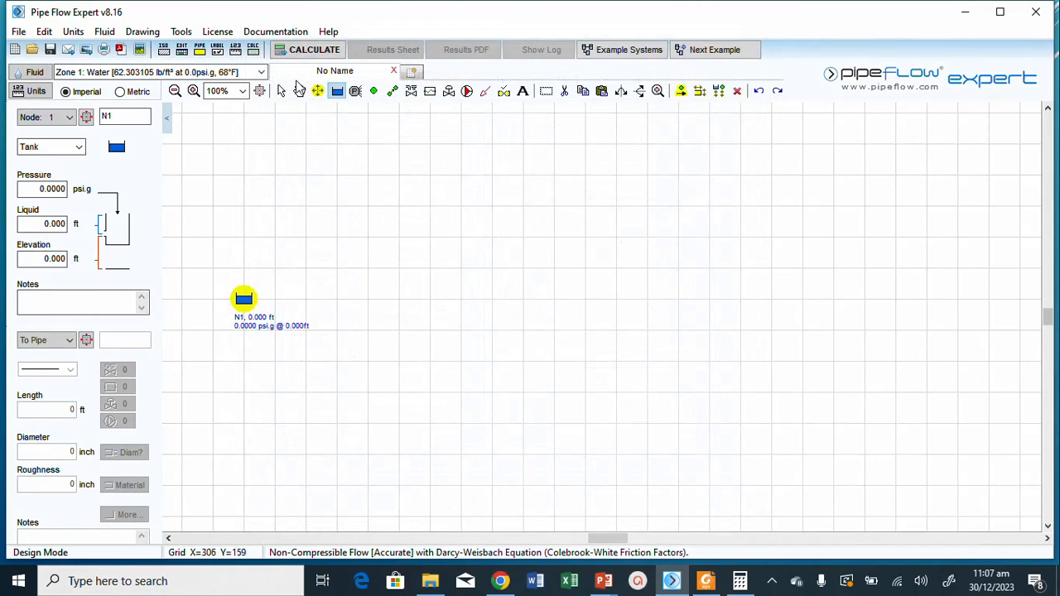
- Set the calculation engine's method of solution to Compressible Gas Flow [Node Adjust]
left_click(73, 32)
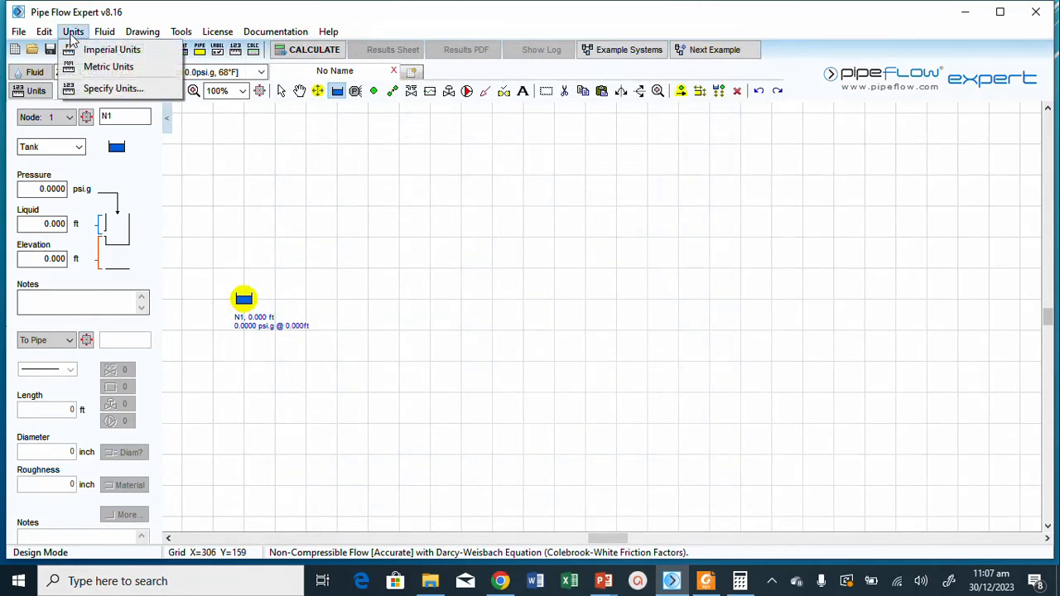
left_click(112, 89)
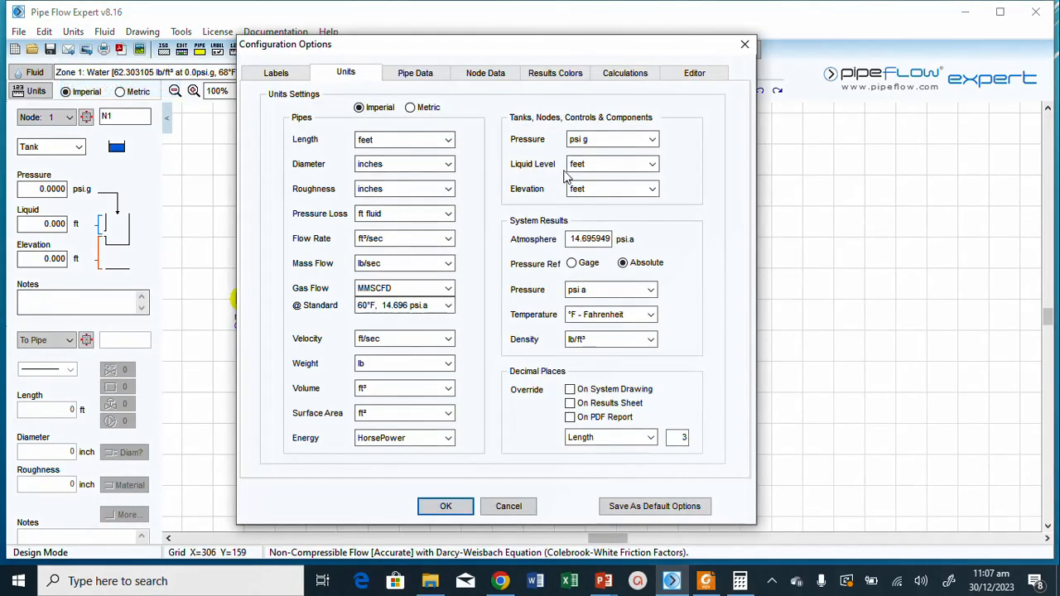
left_click(634, 76)
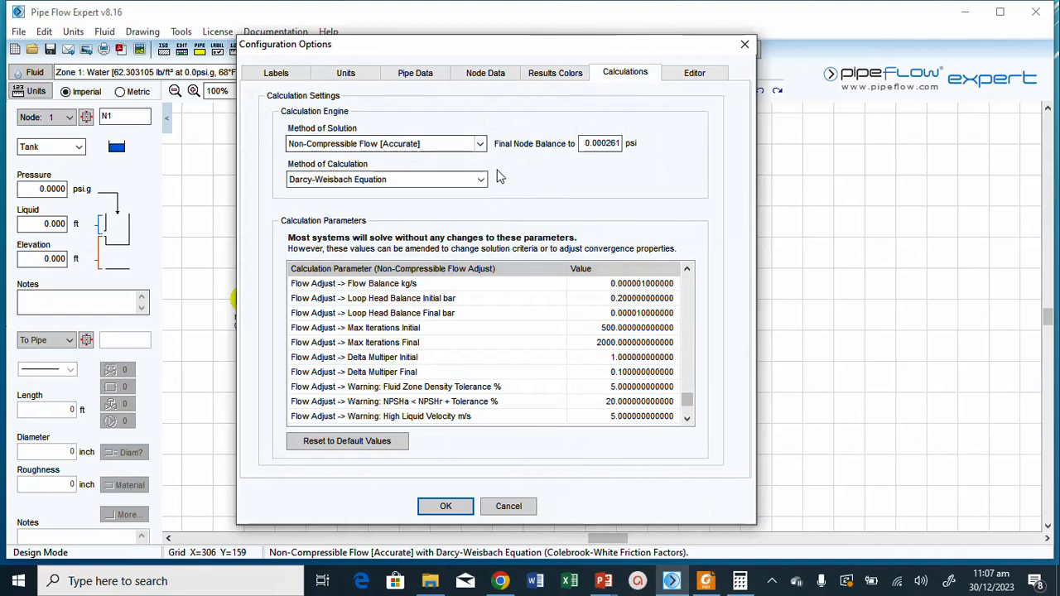
left_click(479, 146)
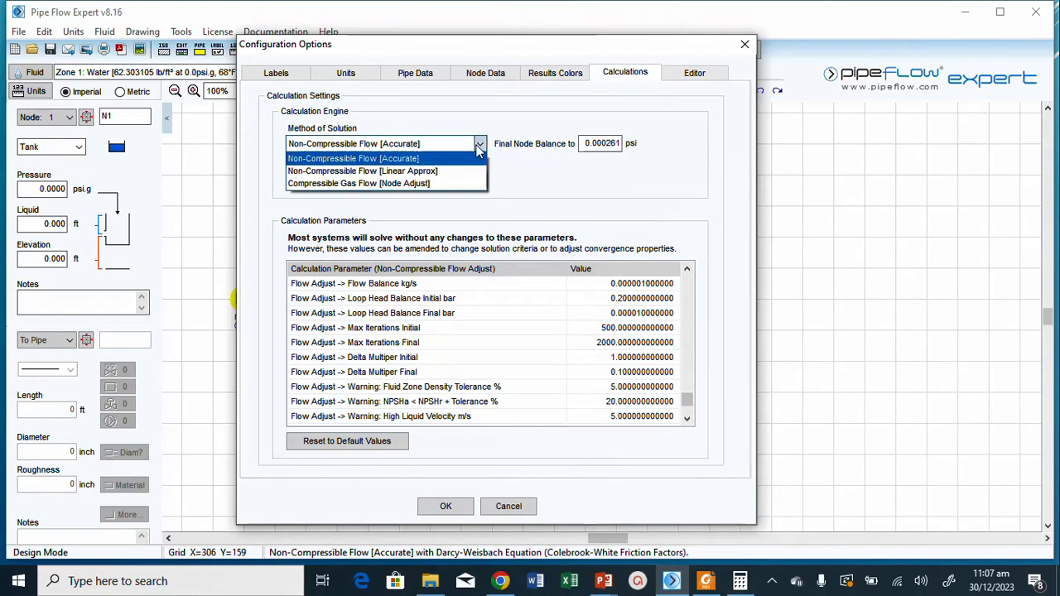
left_click(411, 184)
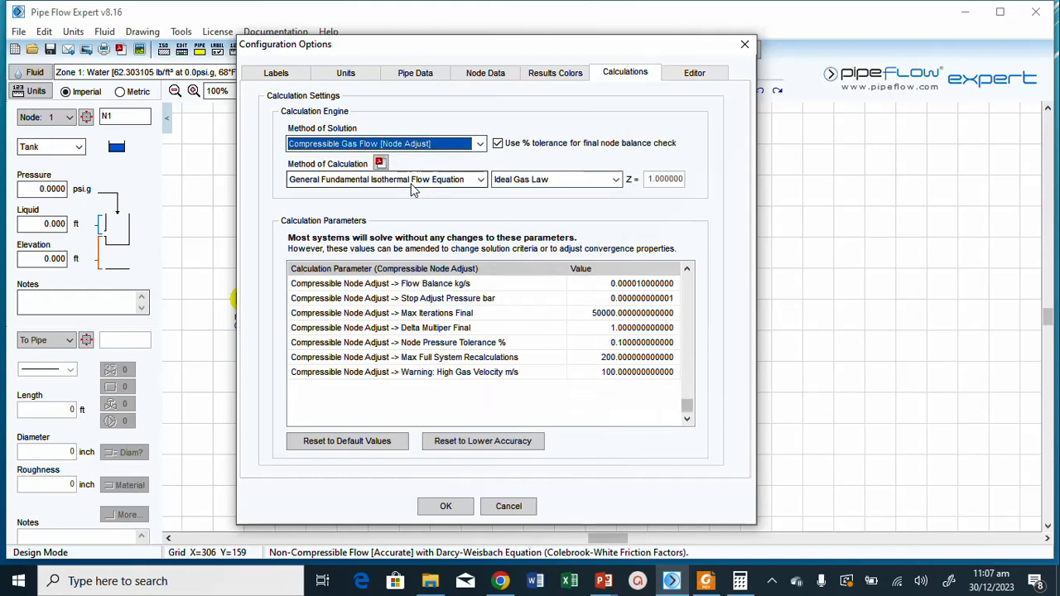
- Choose the Weymouth Isothermal Flow Equation as the calculation method with an efficiency of 0.95
left_click(480, 180)
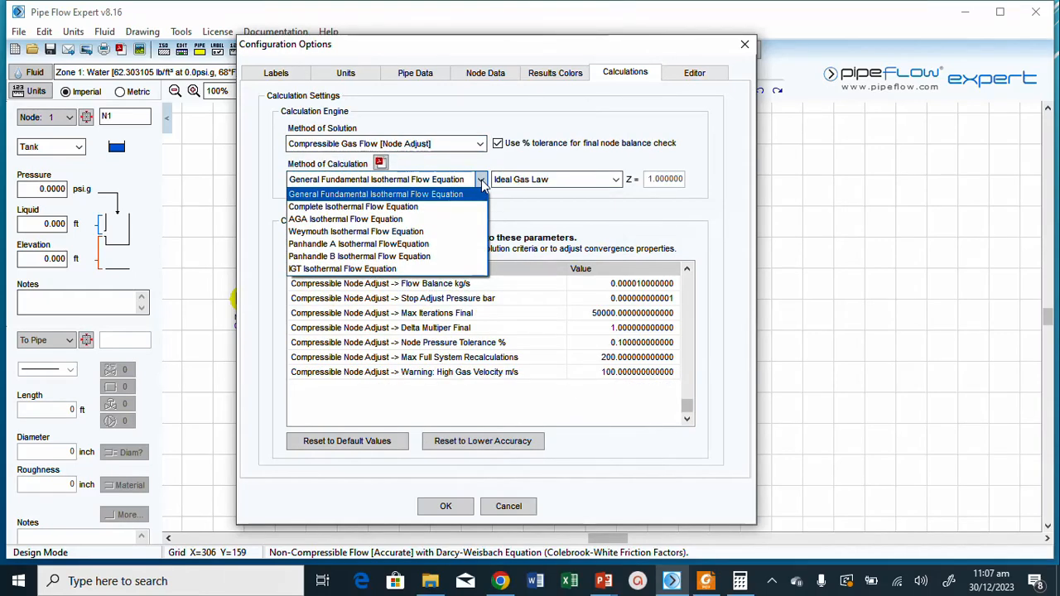
left_click(418, 232)
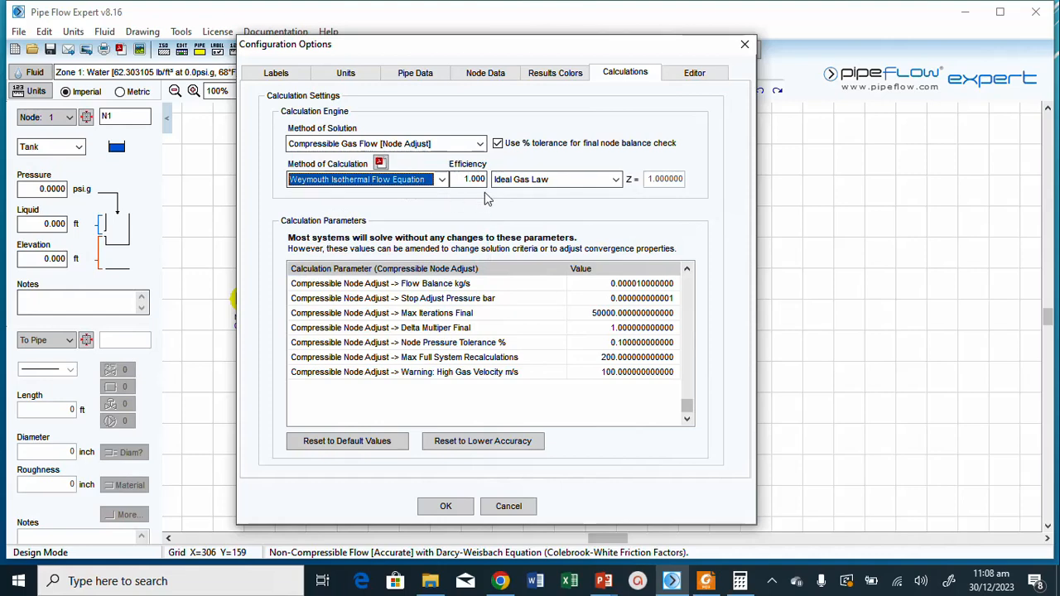
double_click(476, 178)
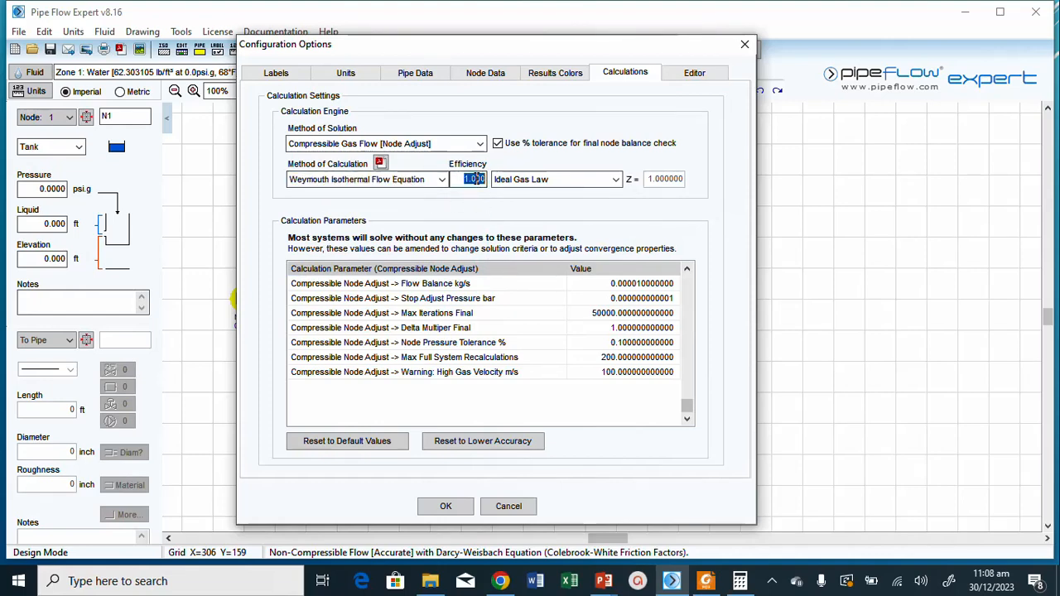
type("0.")
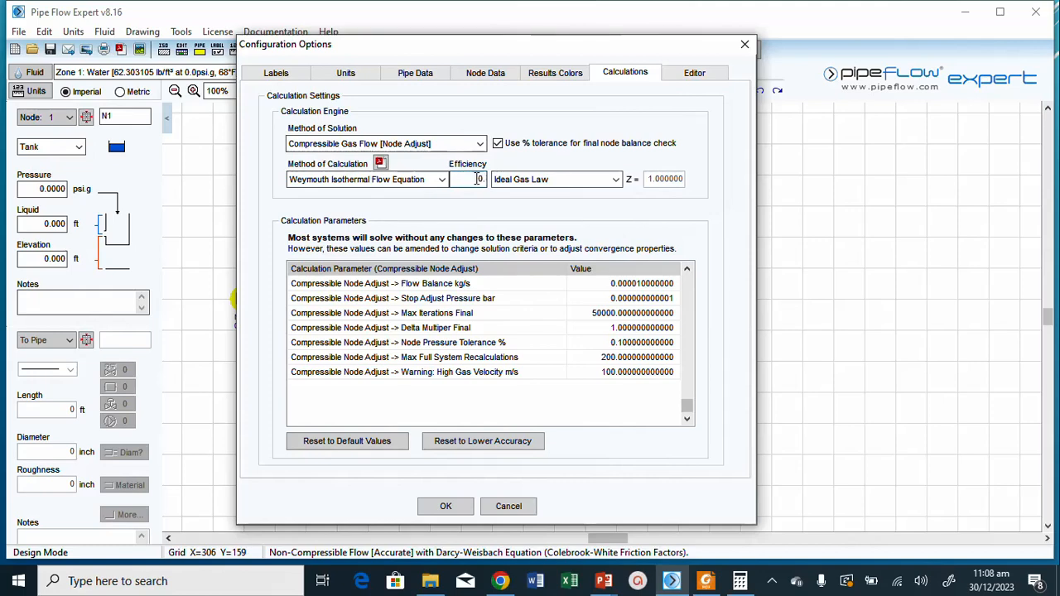
type("95")
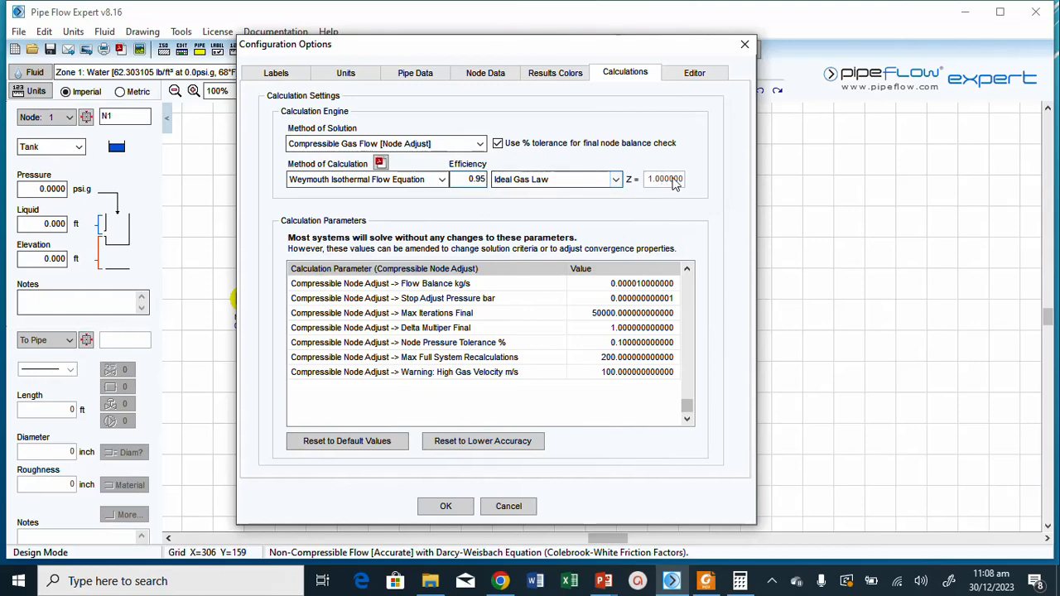
- Use a Custom Compressibility Factor for the gas calculation and set Z to 0.94
left_click(616, 180)
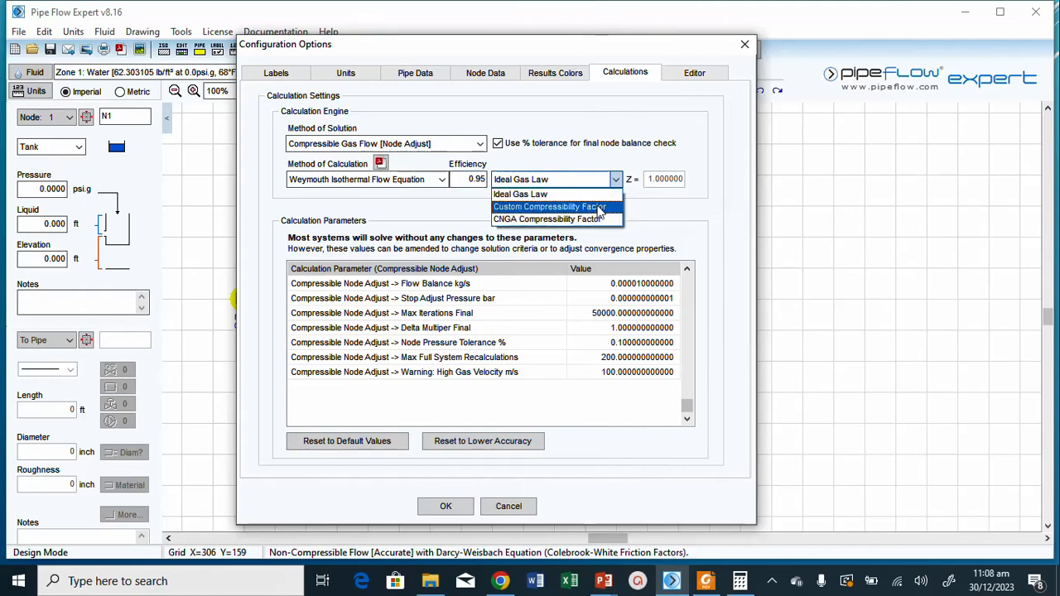
left_click(597, 209)
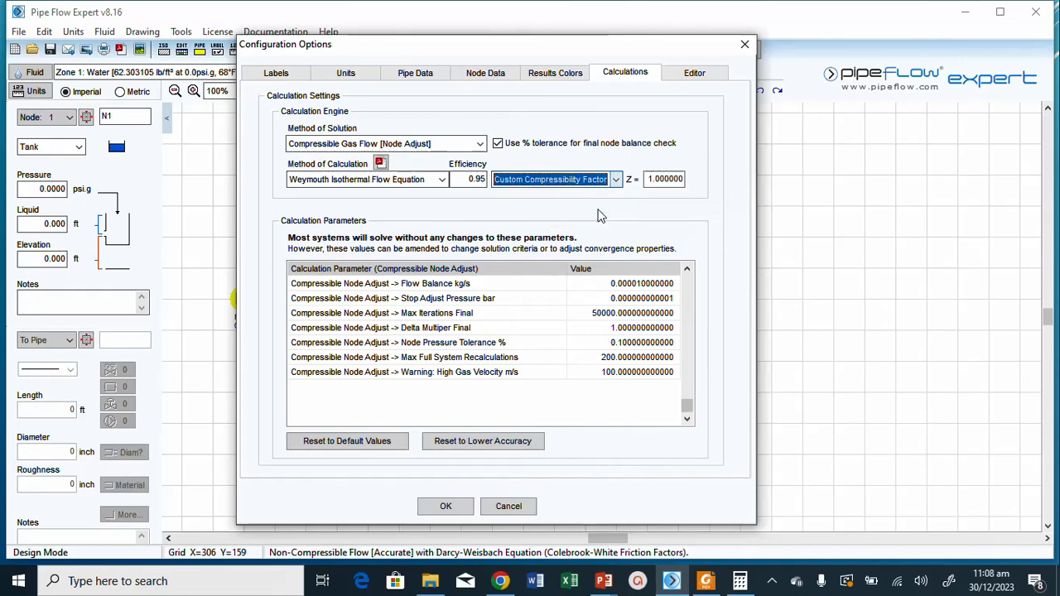
left_click(680, 179)
double_click(679, 179)
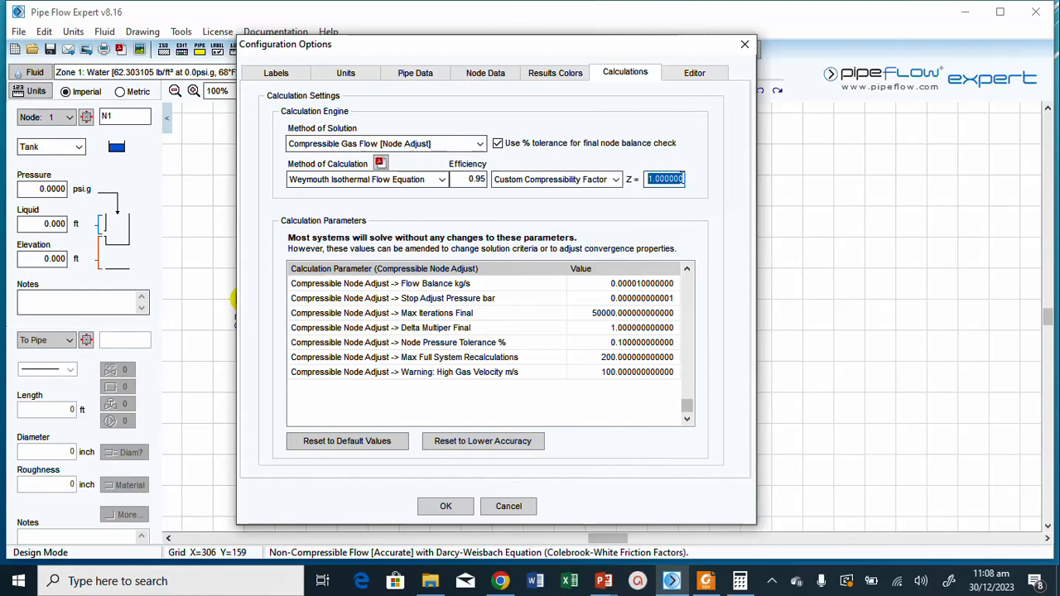
type("0.94")
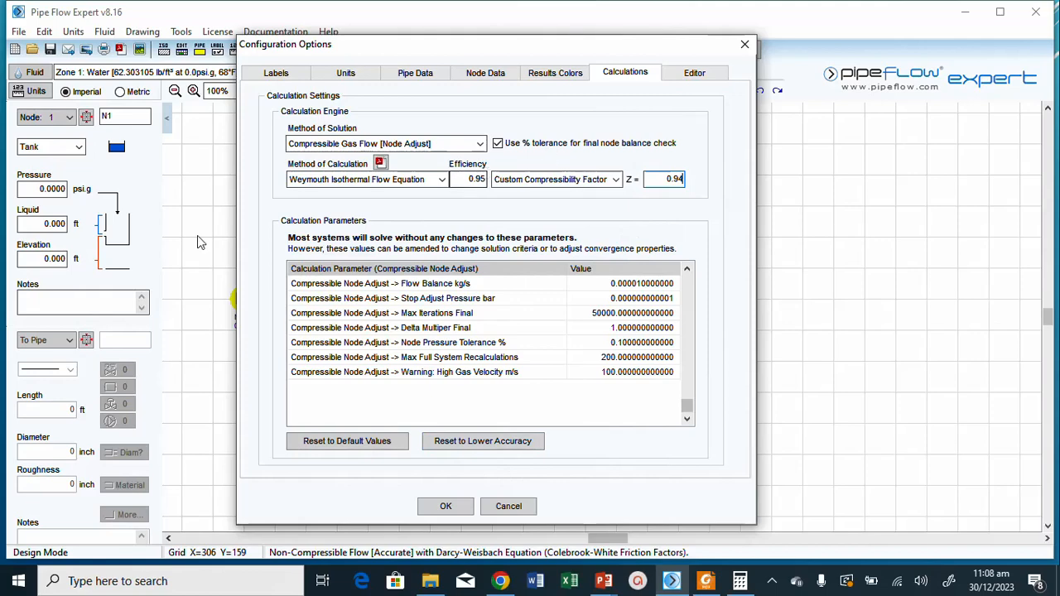
- Apply the calculation options and review the unit and calculation settings once more
left_click(441, 506)
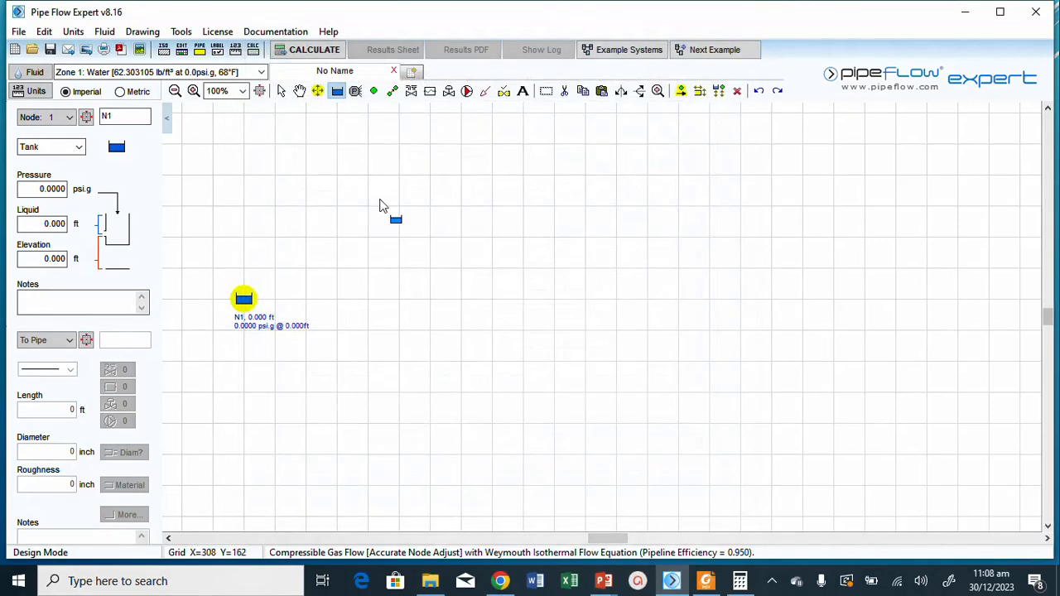
left_click(71, 33)
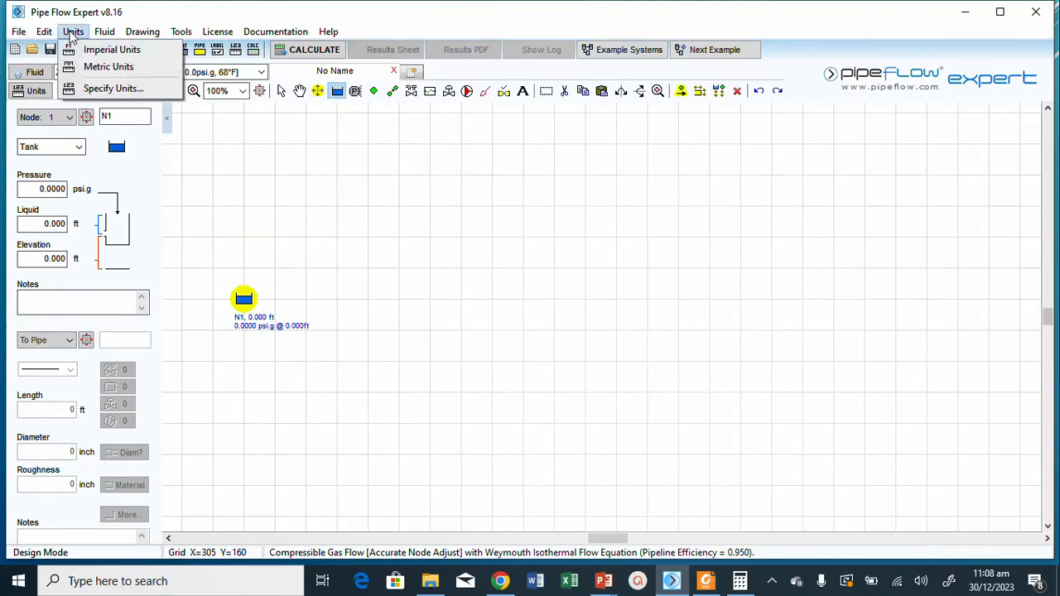
left_click(113, 88)
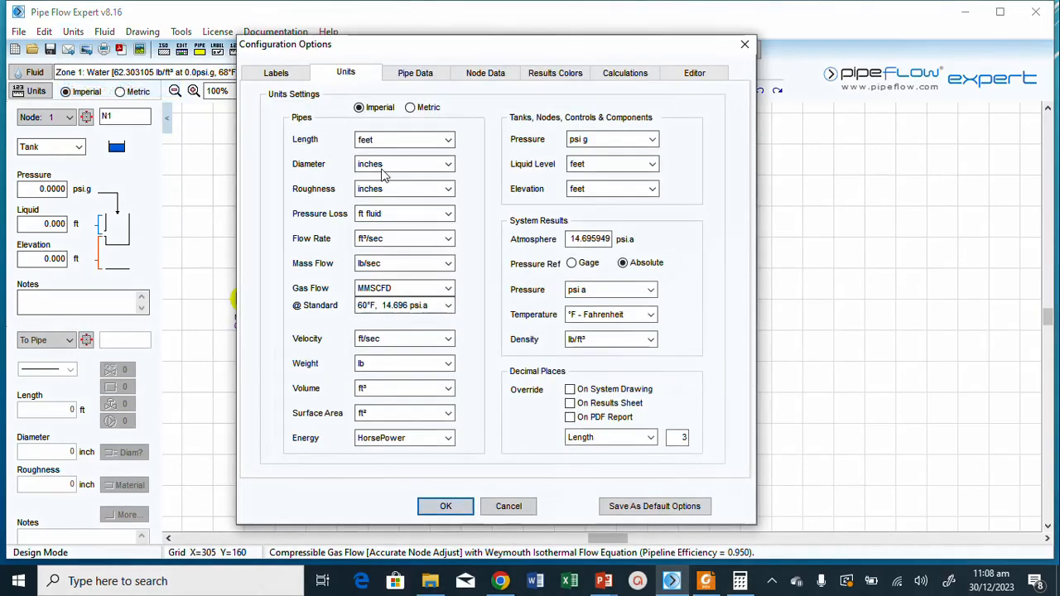
left_click(620, 76)
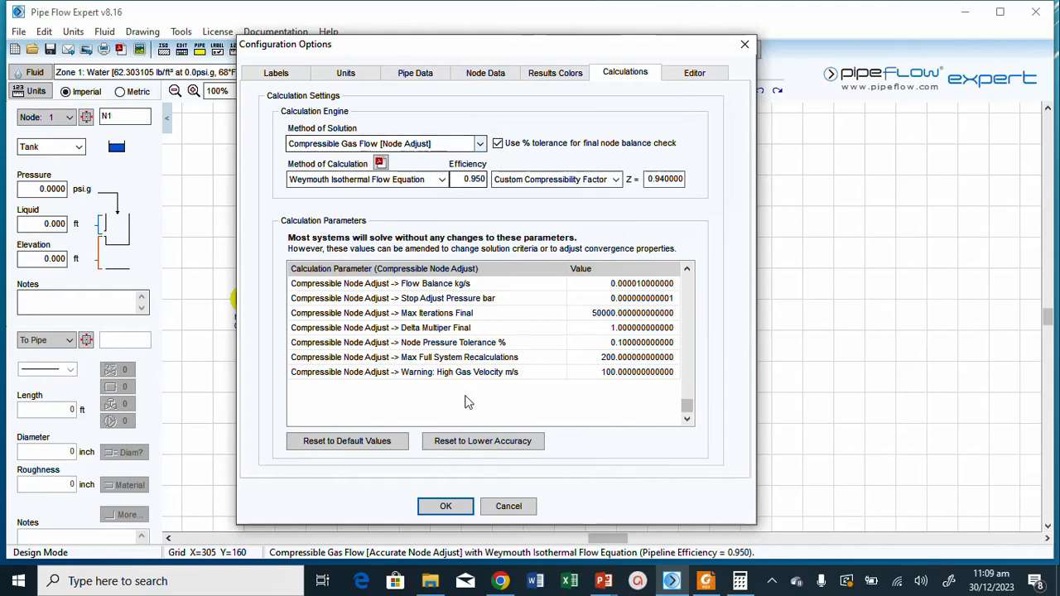
left_click(347, 76)
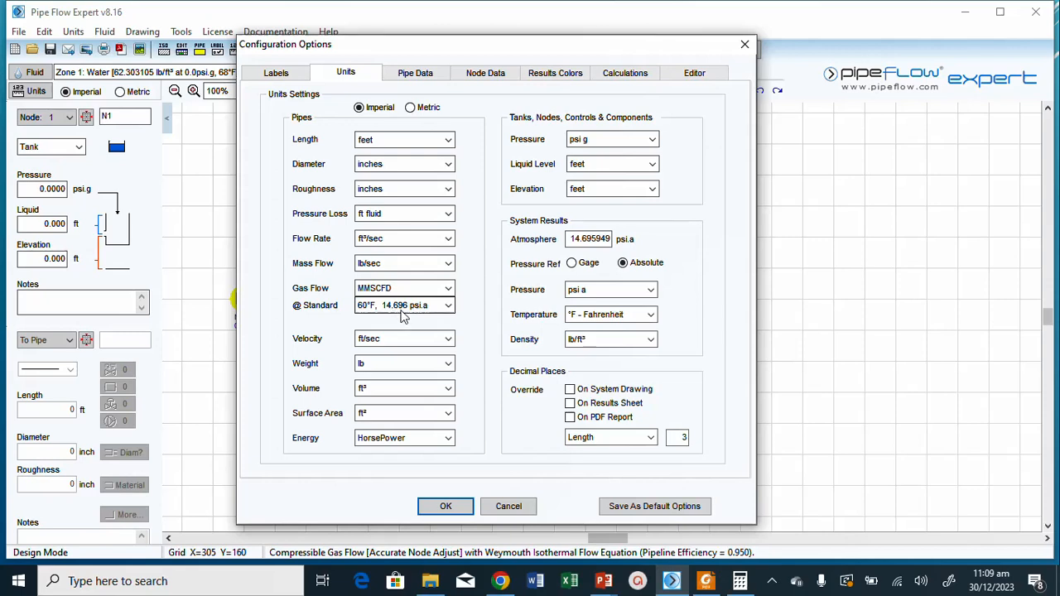
left_click(446, 506)
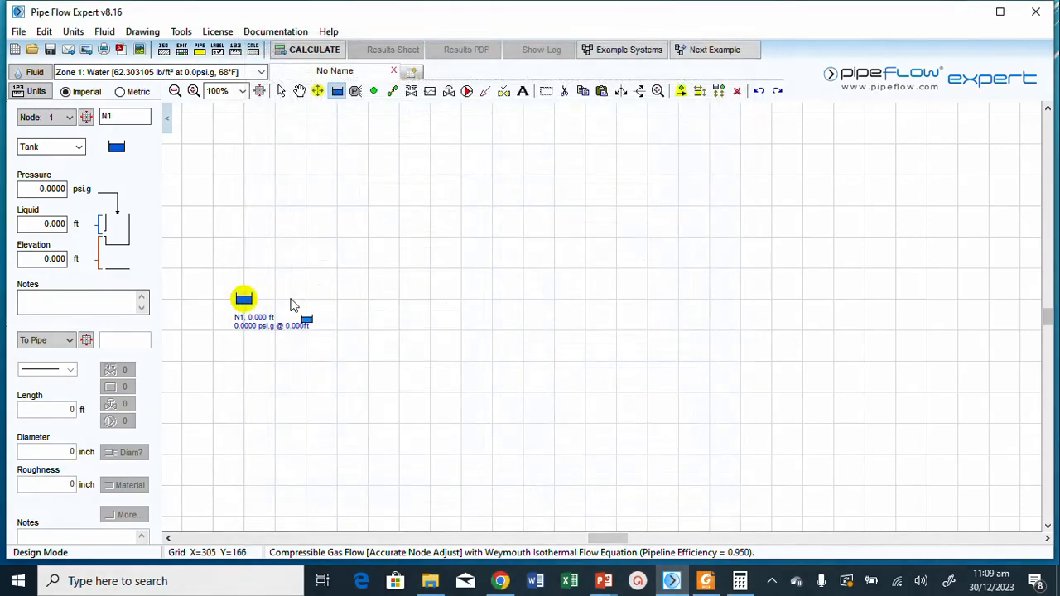
- Start a horizontal pipe from tank N1 across the grid and open the default pipe data for changing
left_click(393, 91)
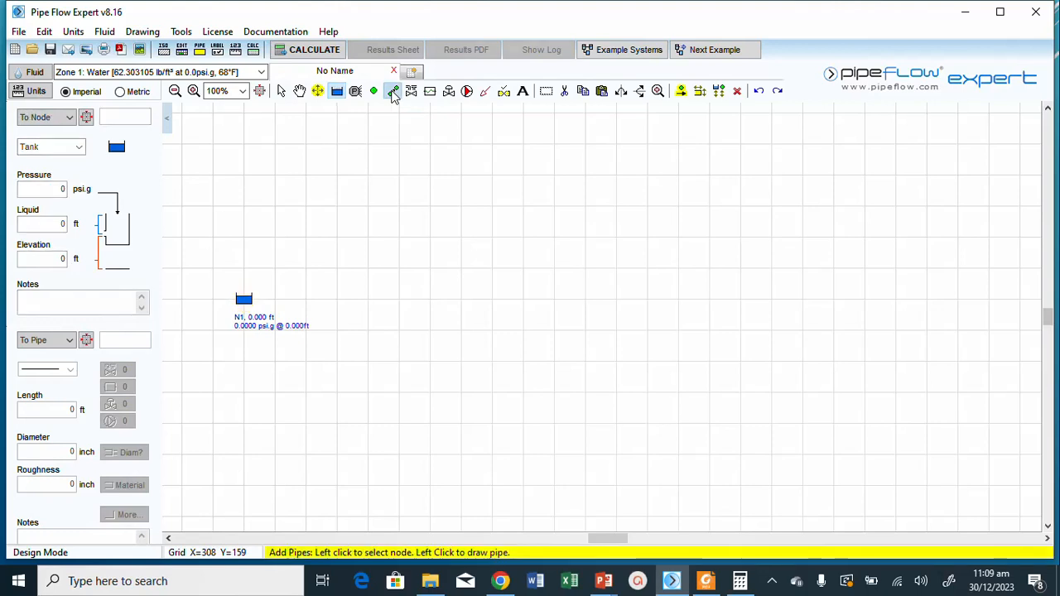
left_click(244, 302)
left_click(551, 301)
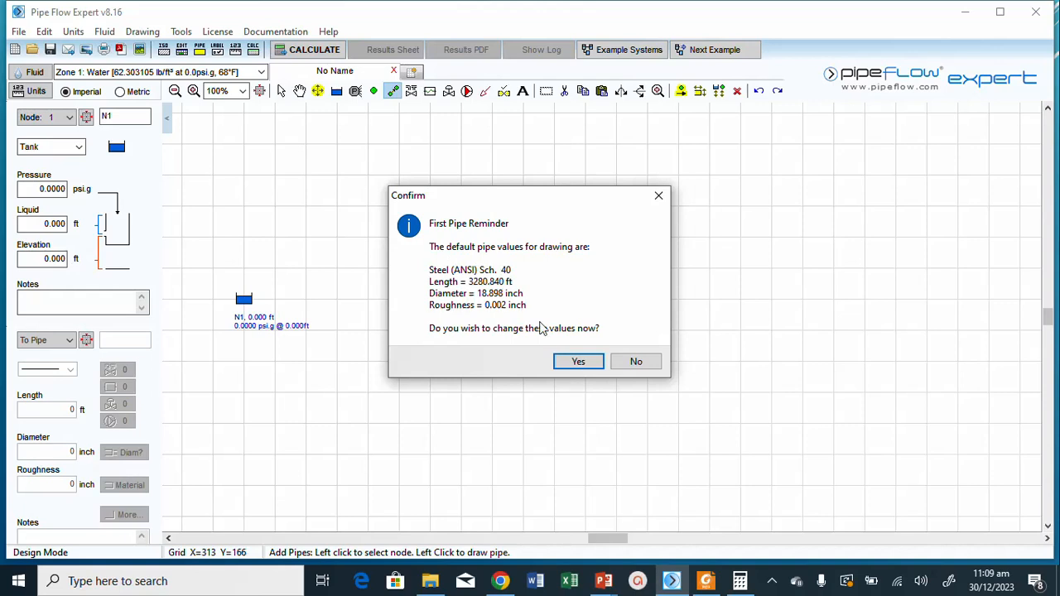
left_click(578, 363)
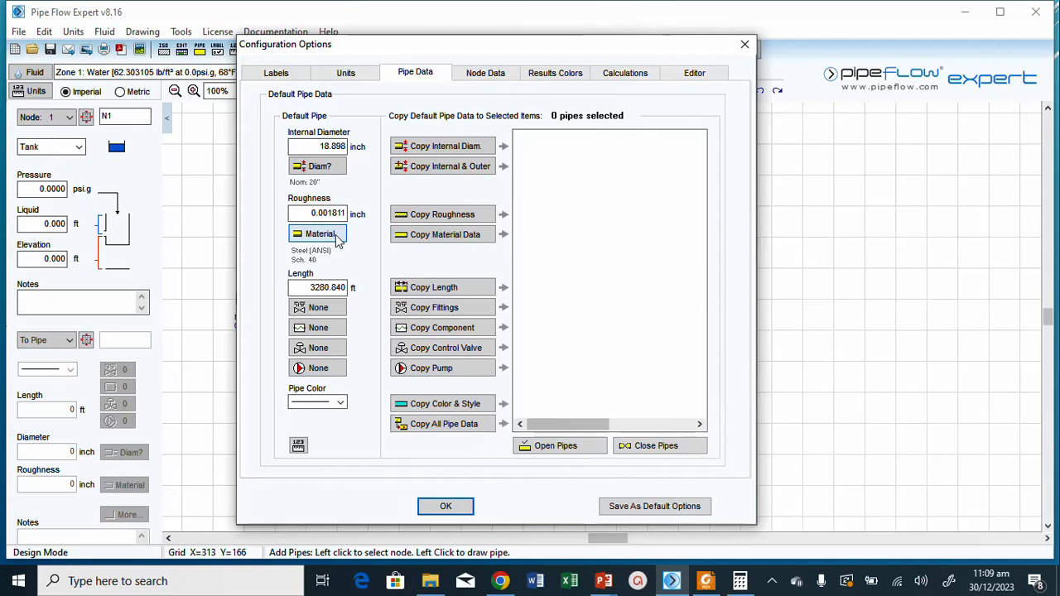
- Add a new pipe material named Steel Gas with an internal roughness of 0.0007 inch to the pipe material database
left_click(319, 234)
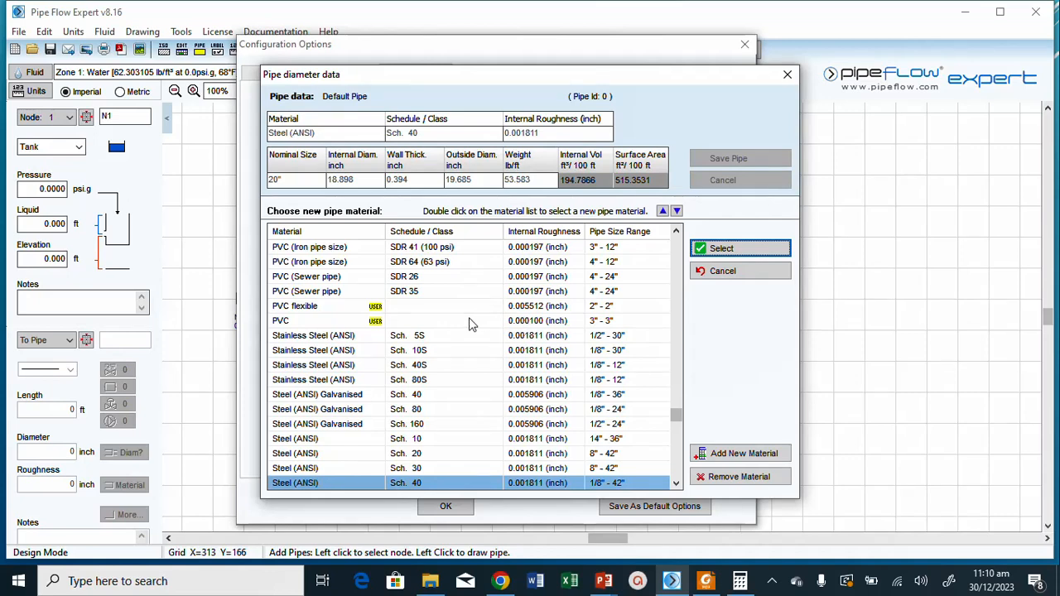
left_click(428, 340)
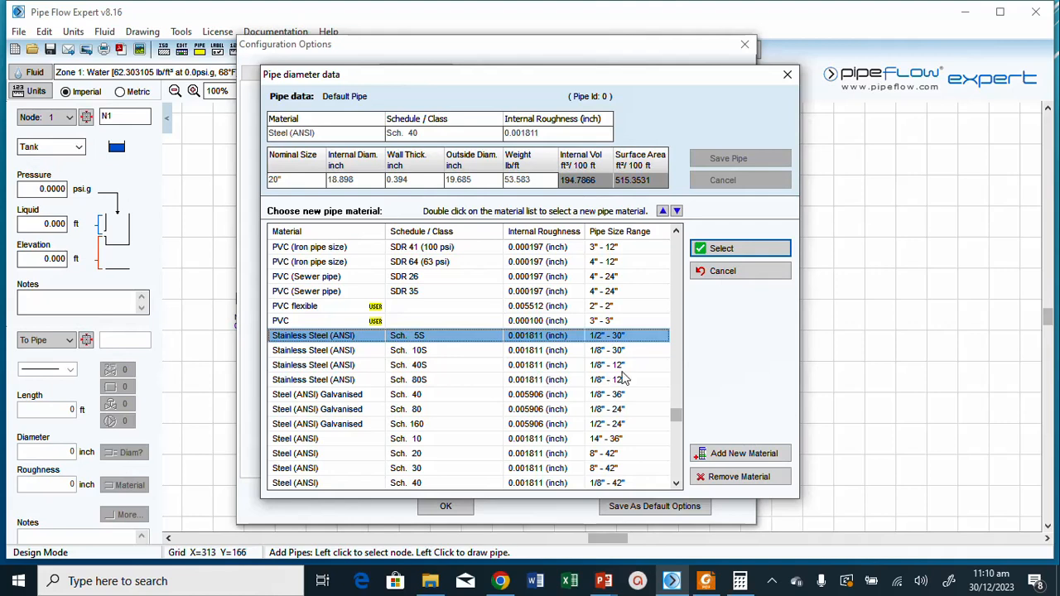
left_click(676, 482)
scroll(677, 483, "down", 2)
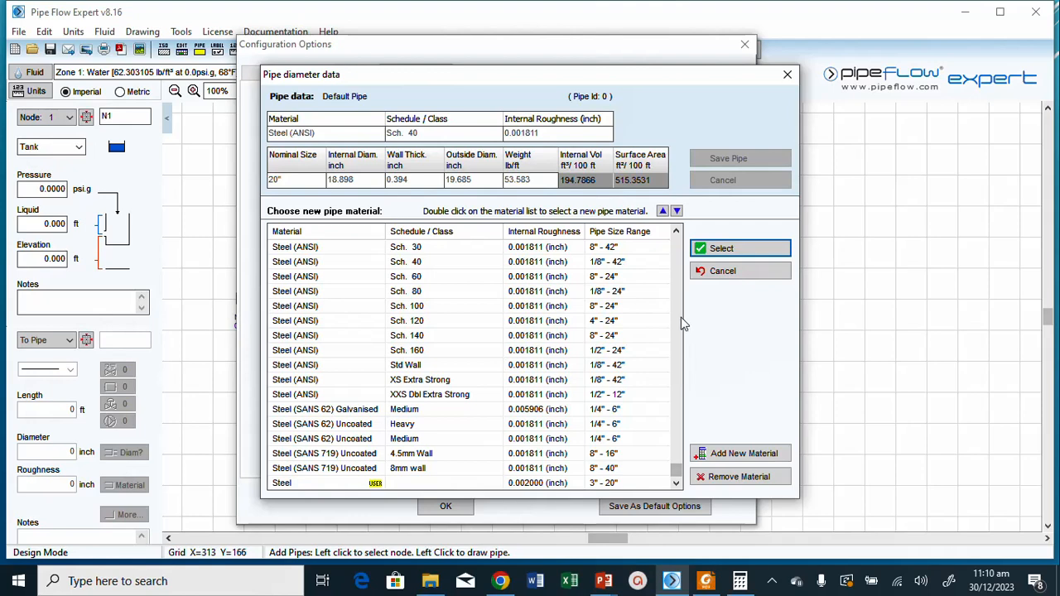
scroll(681, 318, "up", 10)
left_click(729, 455)
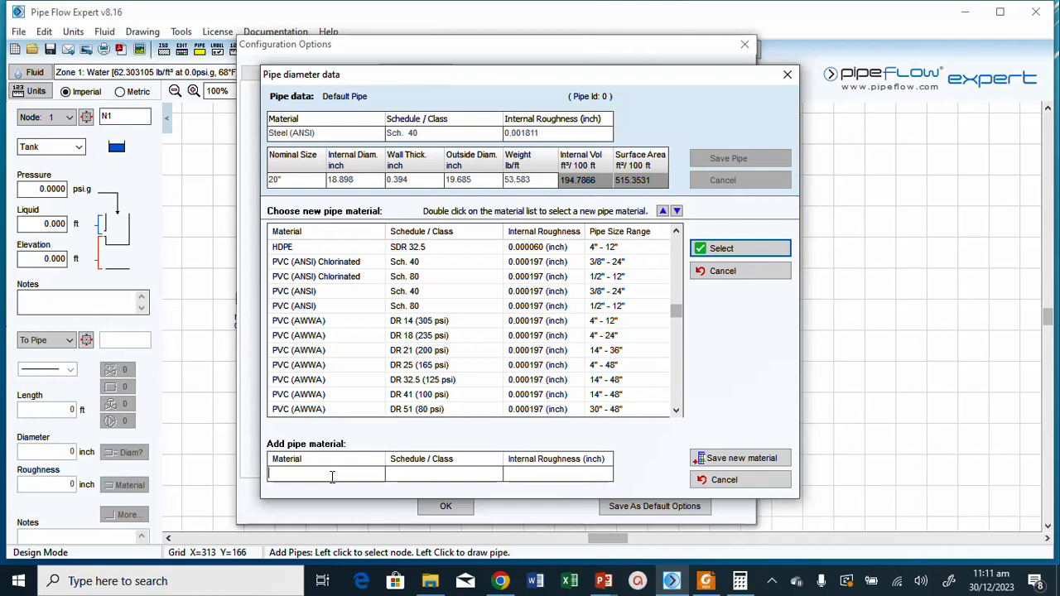
left_click(332, 477)
type("Steel")
type(" Gas")
type("0")
type("000")
type("7")
left_click(736, 461)
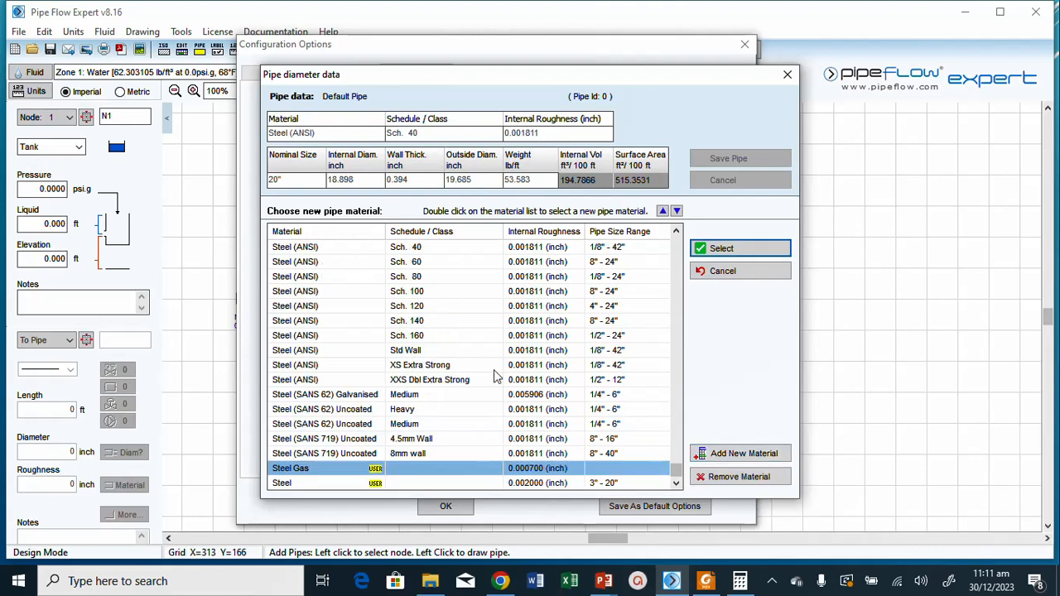
- Assign the Steel Gas material to the default pipe and start a new size entry with nominal size 12"
double_click(370, 468)
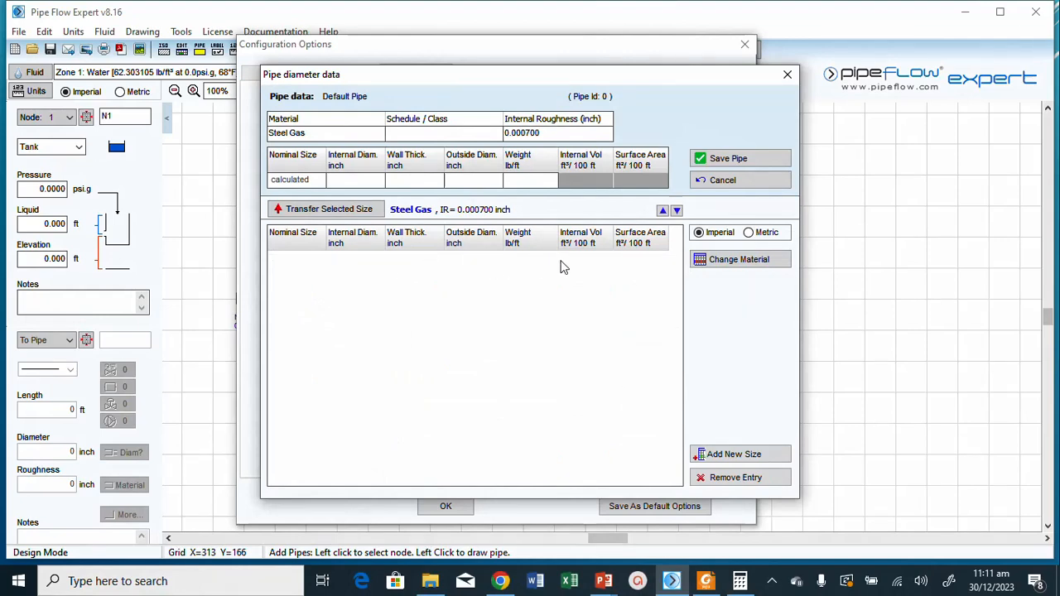
left_click(732, 460)
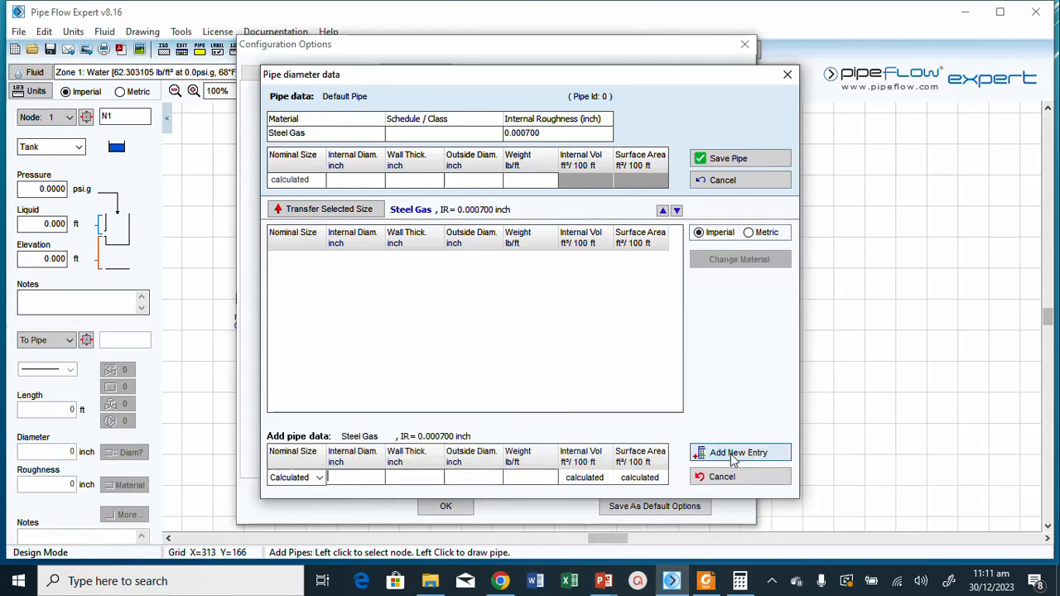
left_click(319, 479)
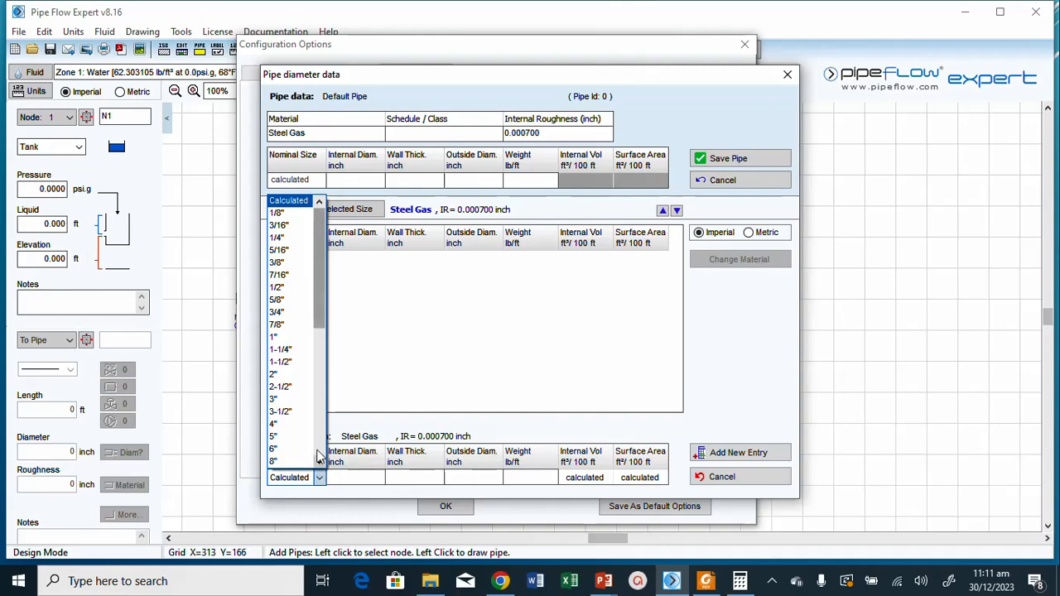
left_click(318, 453)
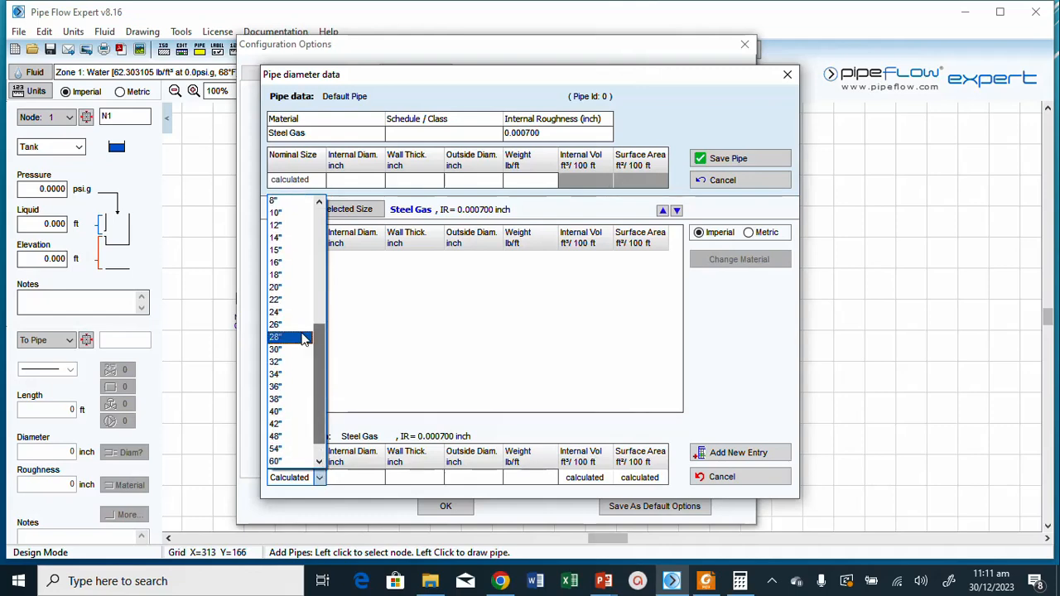
left_click(285, 226)
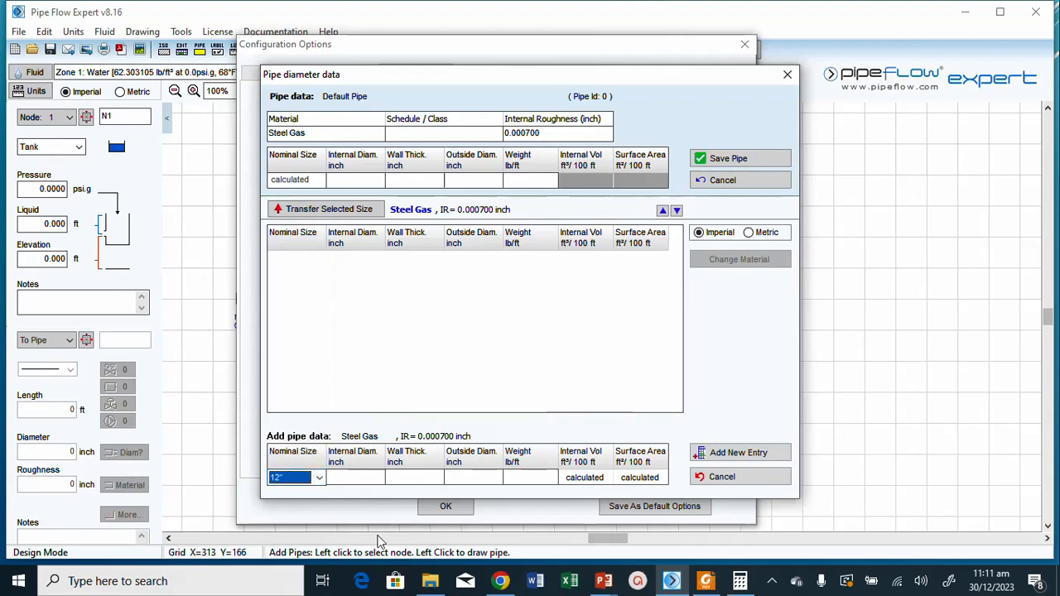
left_click(367, 481)
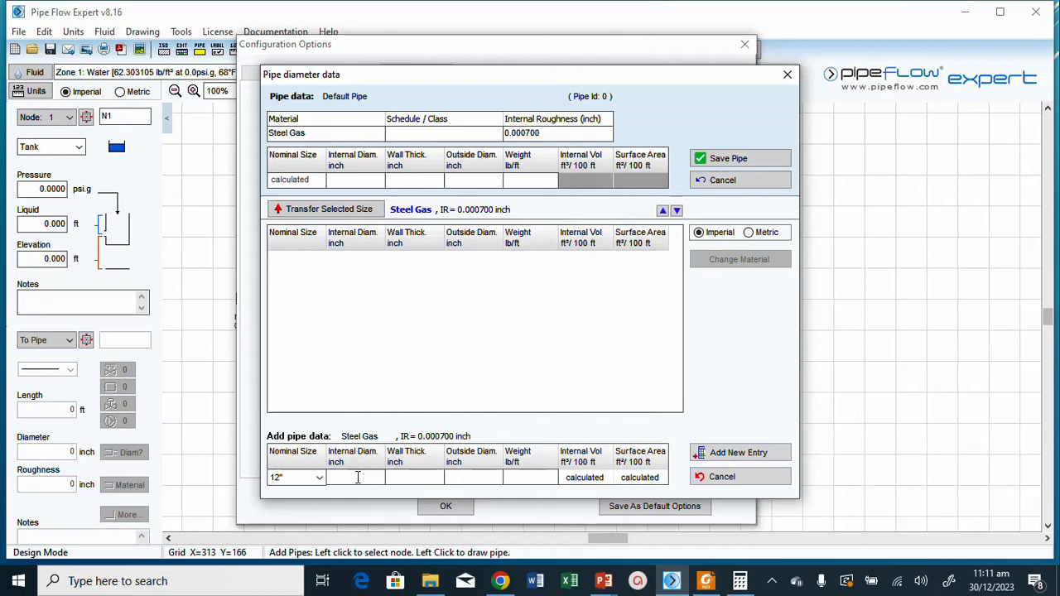
type("12")
key("BackSpace")
key("BackSpace")
key("Tab")
left_click(724, 479)
- Look up the dimensions of the 12" pipe in the Steel (ANSI) Sch. 40 size table
left_click(750, 262)
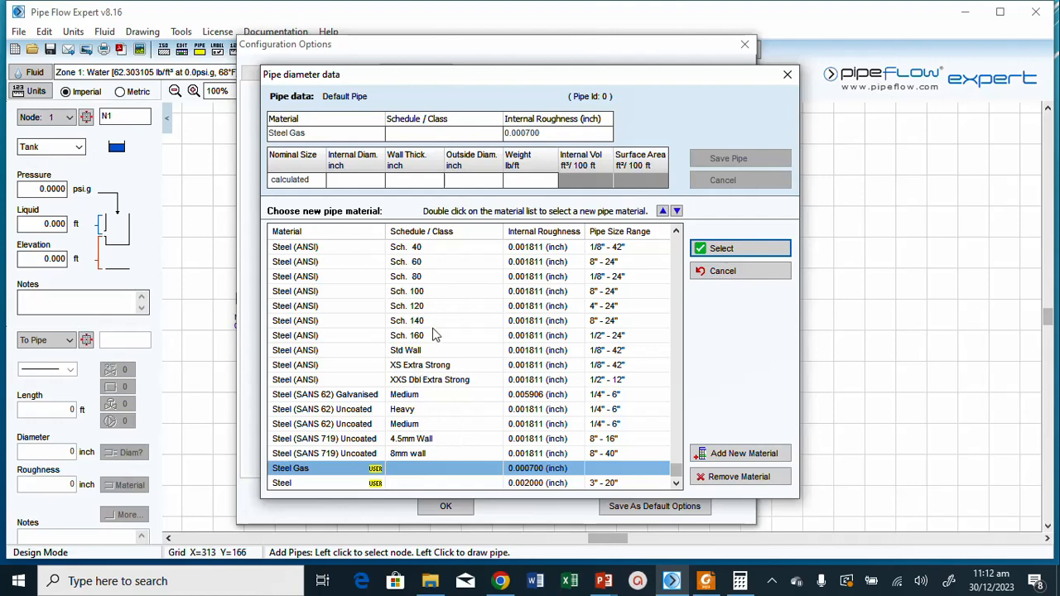
double_click(417, 248)
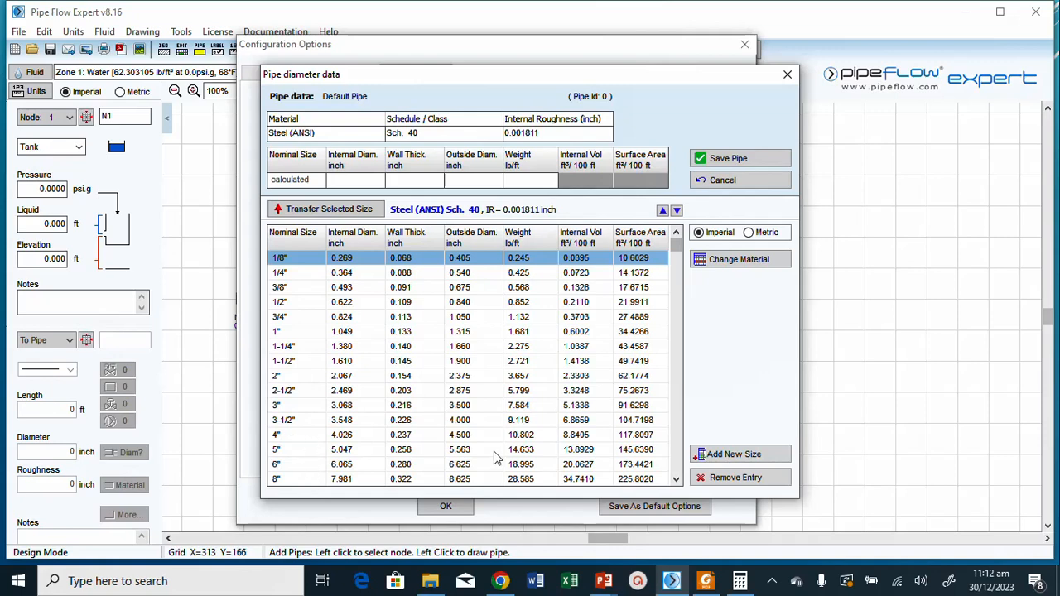
left_click(679, 445)
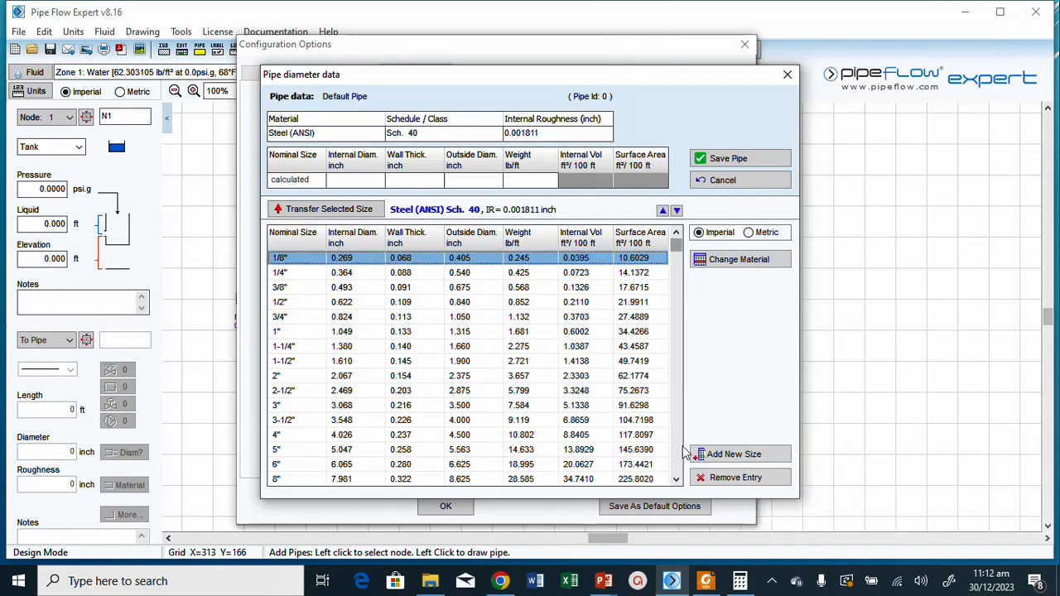
left_click(675, 454)
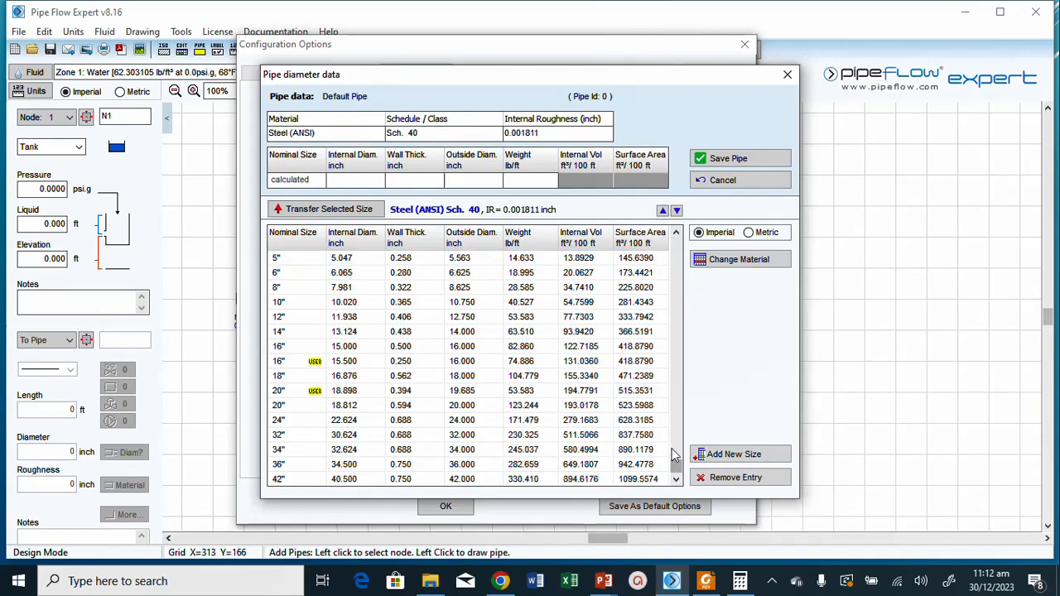
left_click(278, 317)
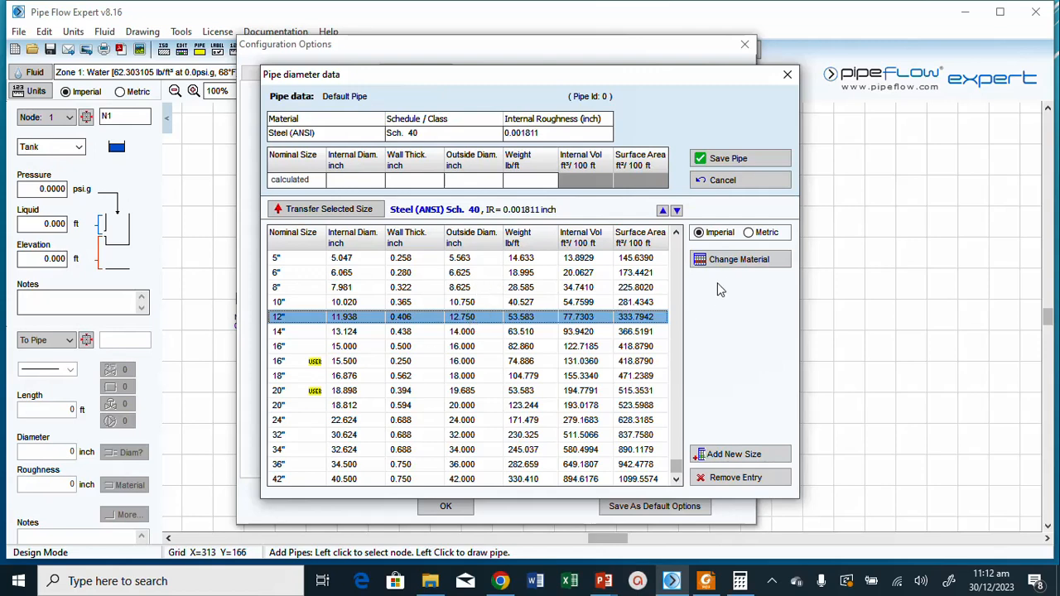
- Add a 12" size to Steel Gas with 12.250 inch internal diameter, 0.250 inch wall, 12.750 inch outside diameter and 8.746 lb/ft weight
left_click(737, 261)
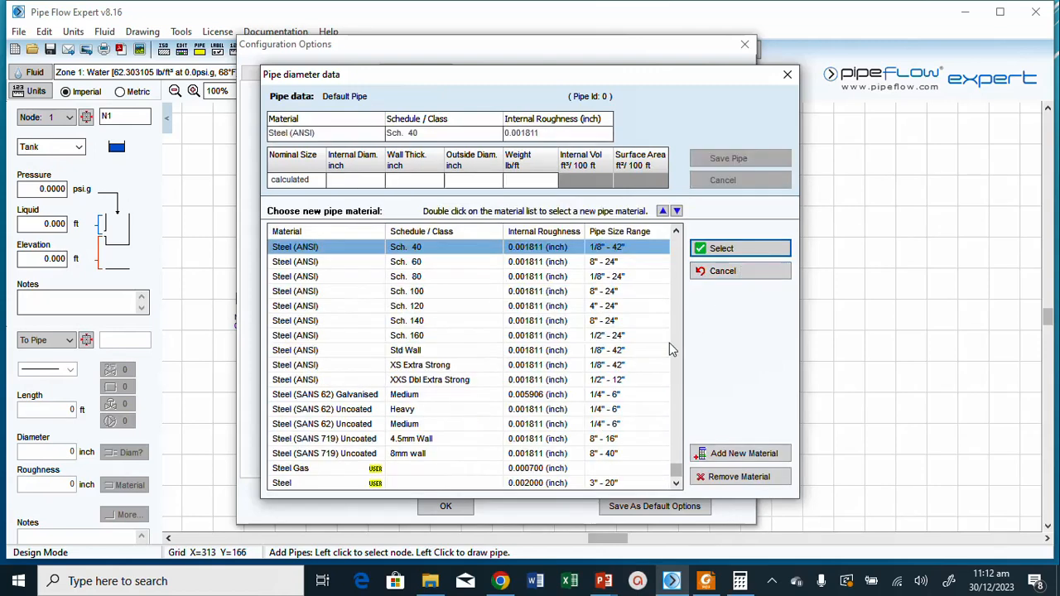
double_click(296, 468)
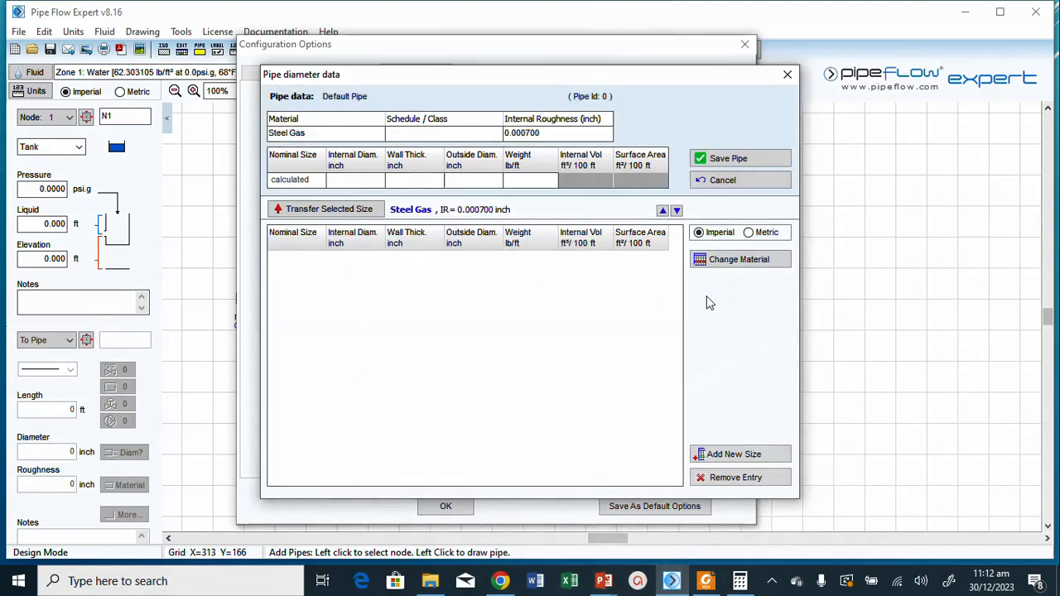
left_click(734, 454)
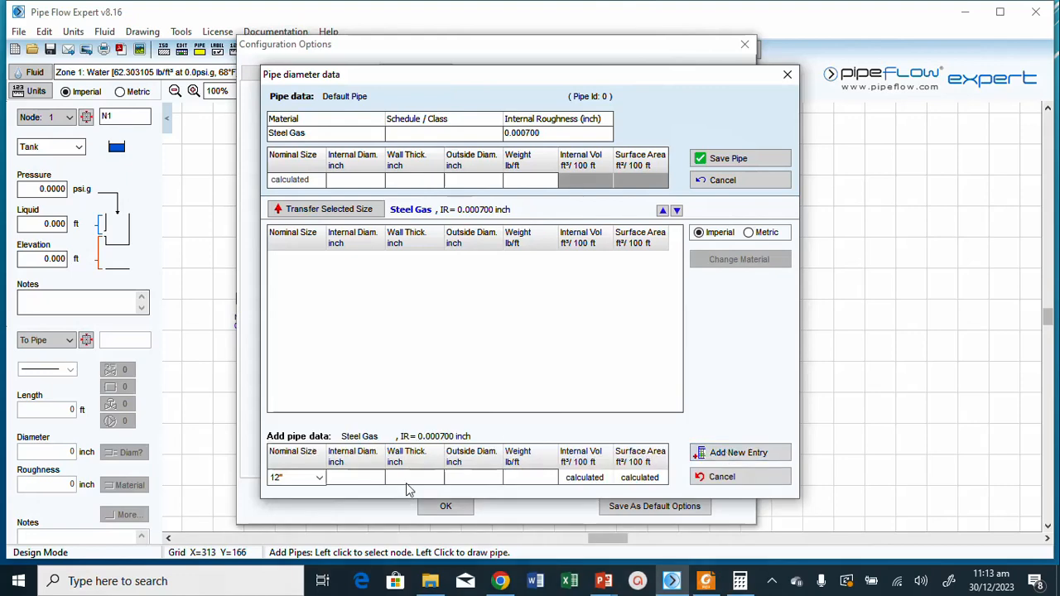
left_click(319, 478)
left_click(320, 474)
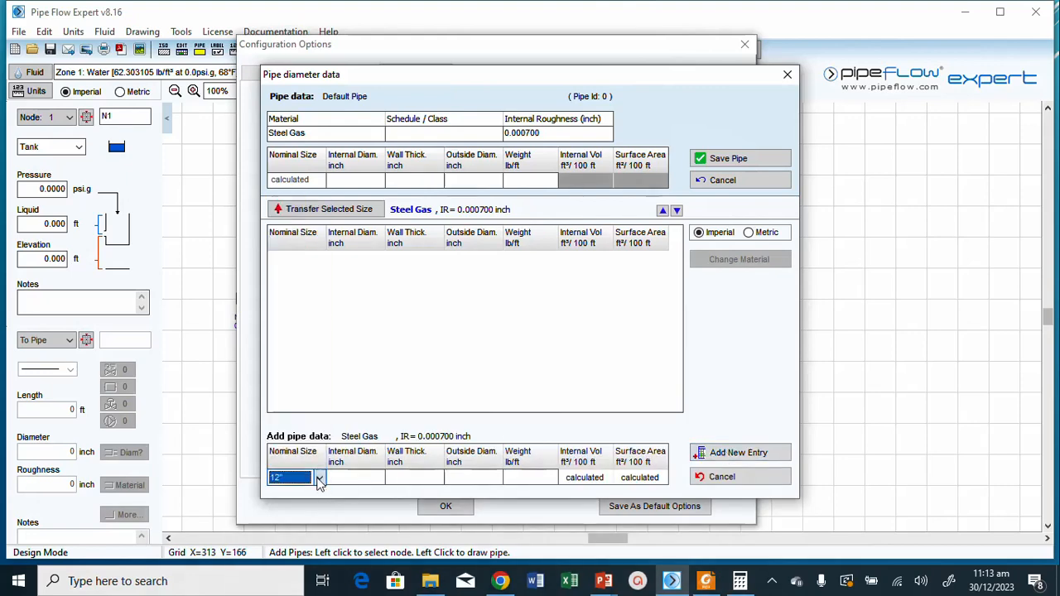
left_click(366, 477)
left_click(405, 478)
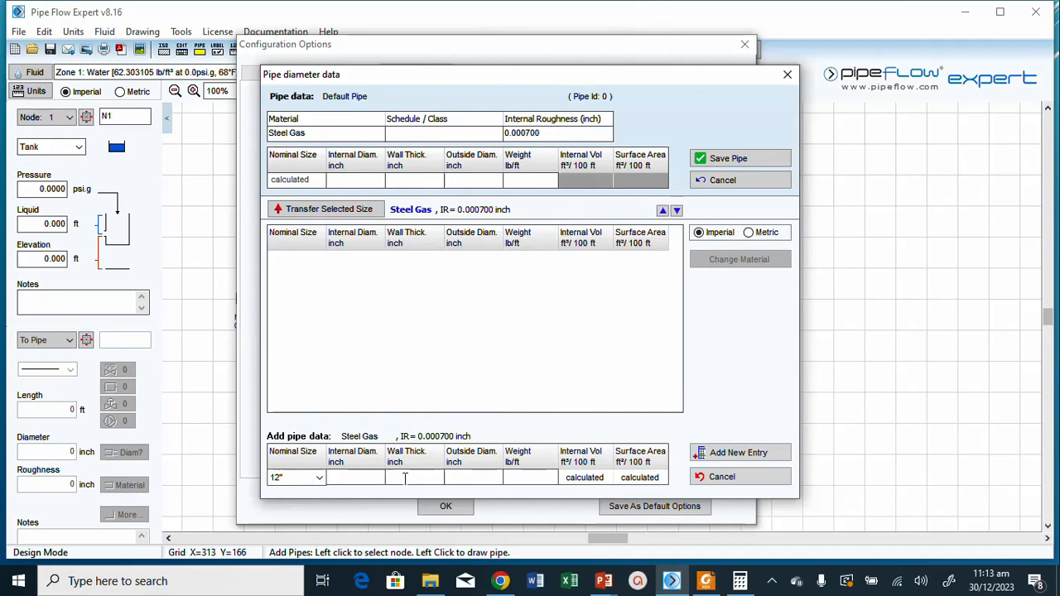
type("0.25")
type("12.750")
left_click(367, 479)
type("12.250")
left_click(528, 478)
type("8.746")
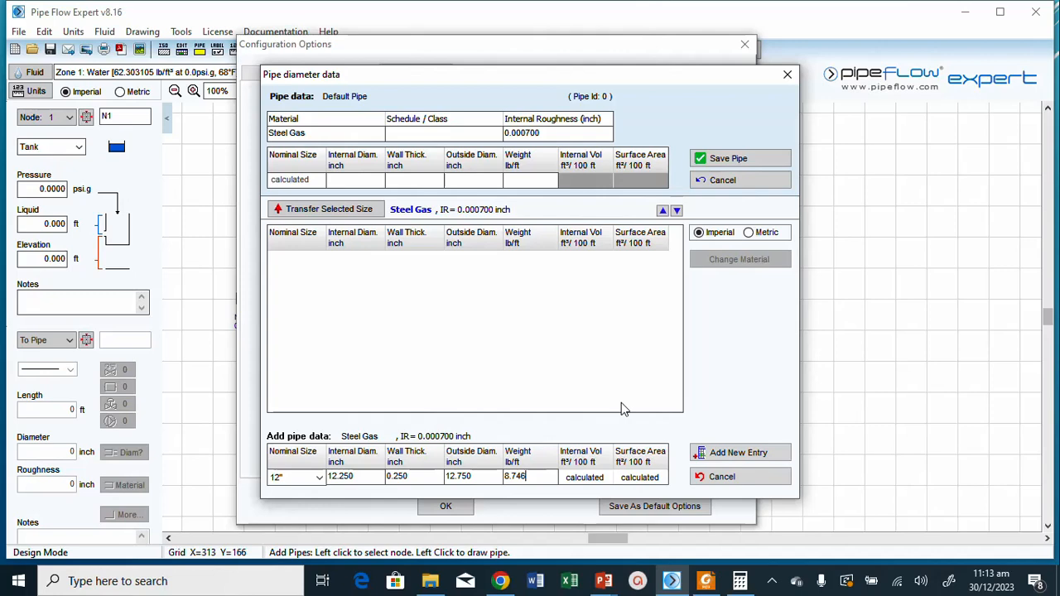
left_click(752, 453)
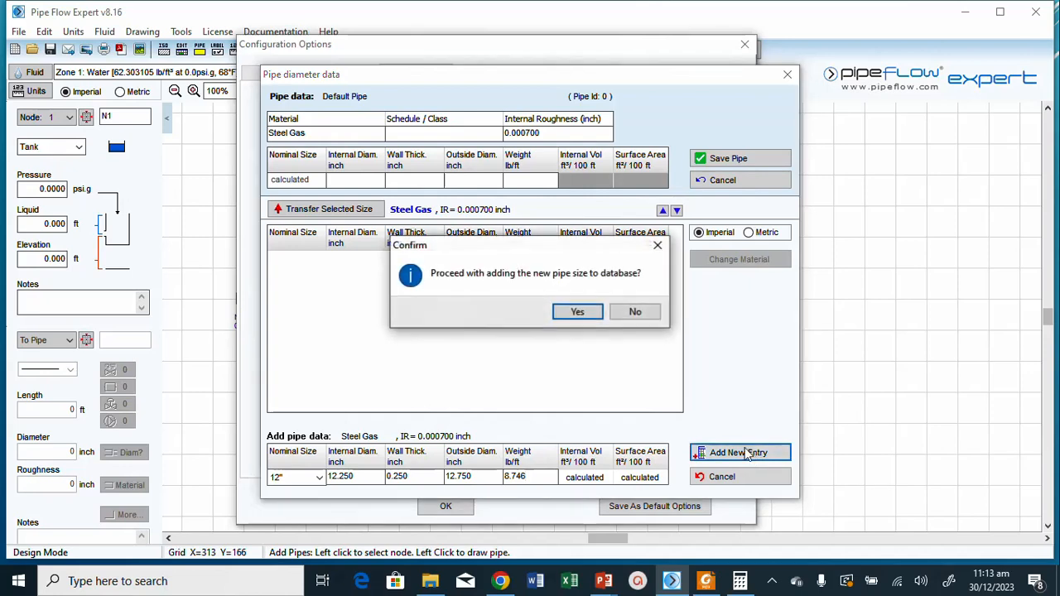
left_click(559, 313)
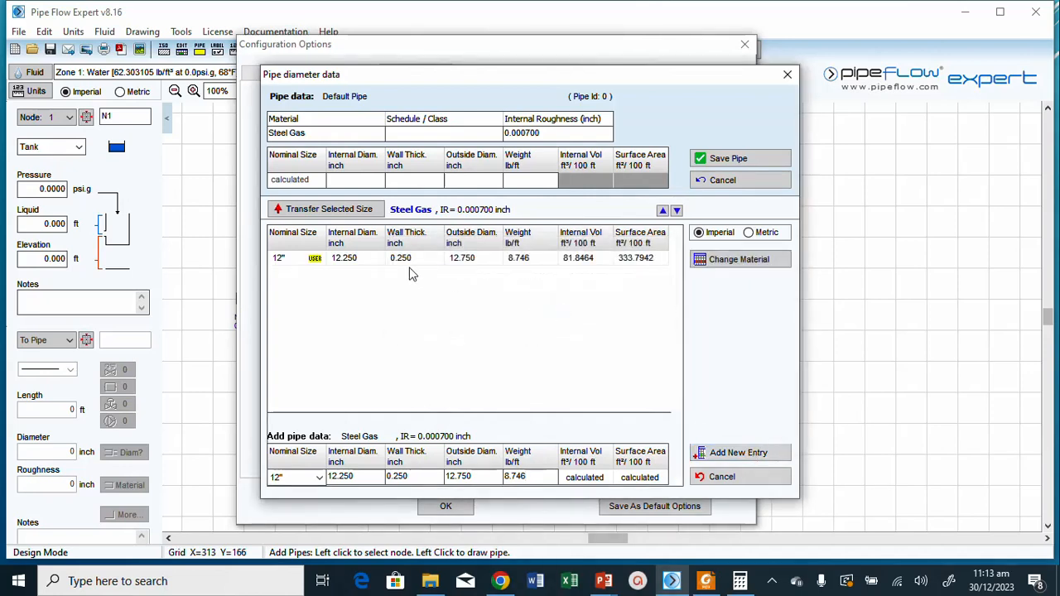
- Transfer the 12" Steel Gas size to the default pipe and save the pipe
left_click(325, 210)
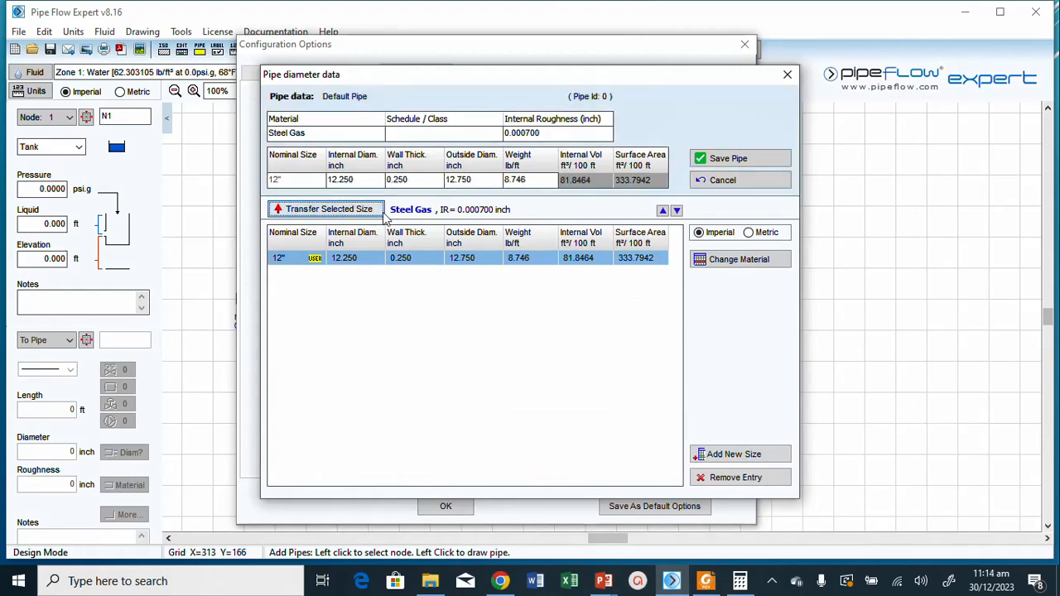
left_click(742, 159)
- Switch to Calculator and convert 15 miles to feet for the default pipe's length
double_click(342, 288)
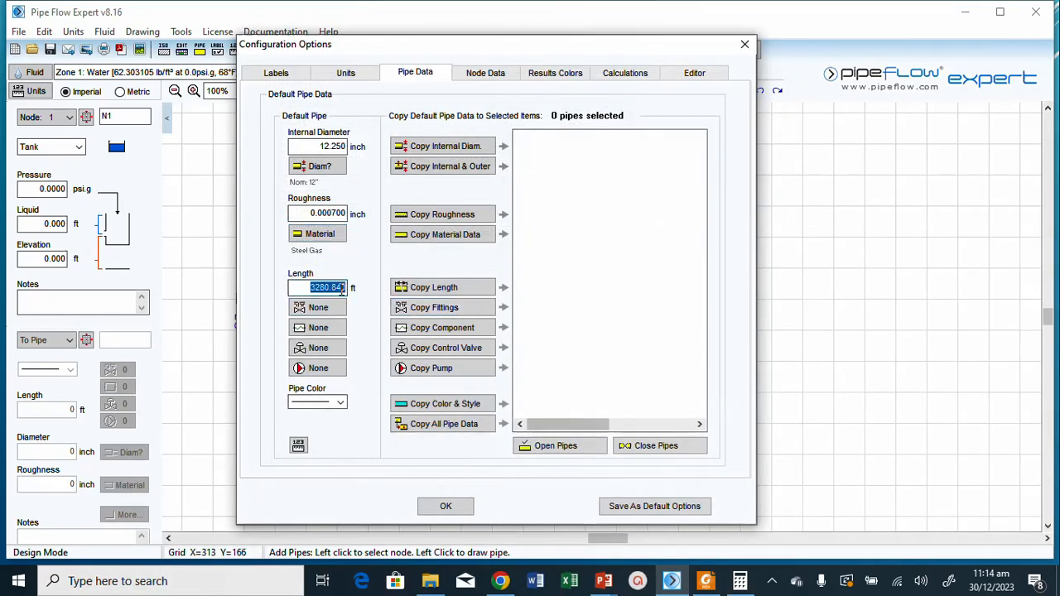
left_click(739, 580)
left_click(12, 47)
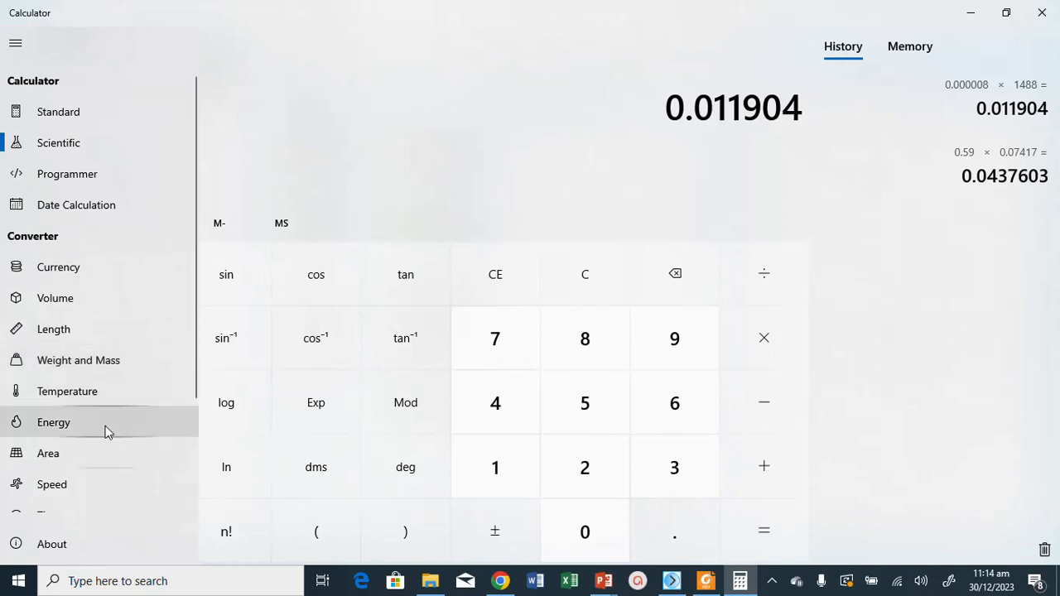
left_click(89, 337)
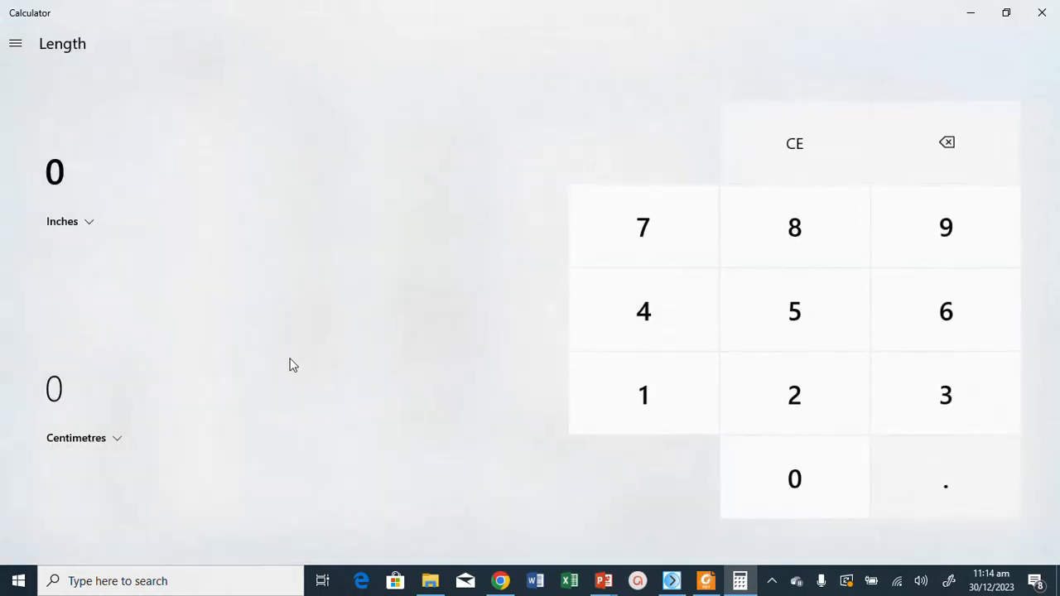
left_click(91, 220)
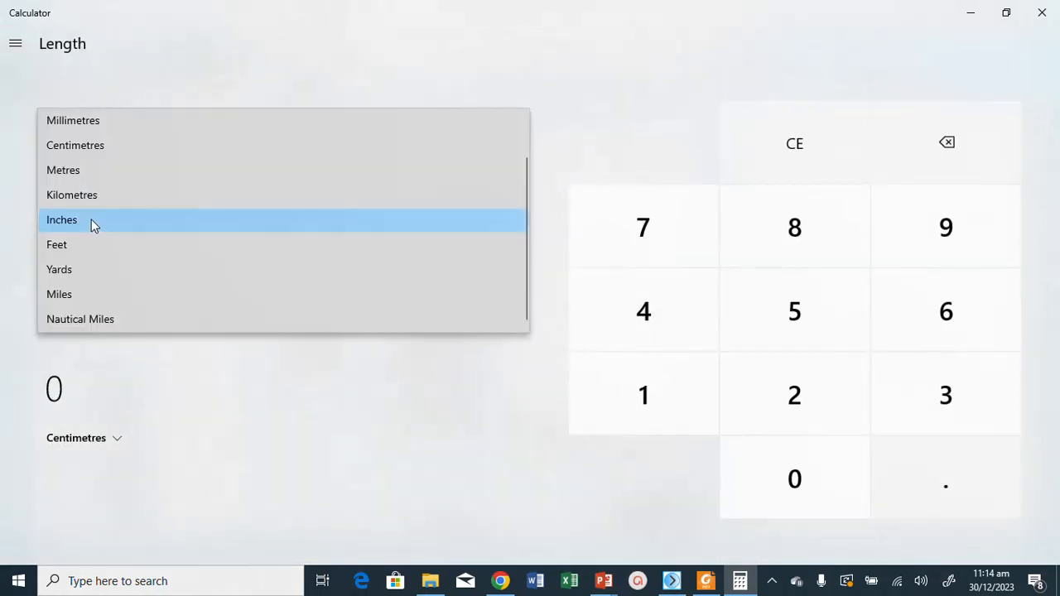
left_click(99, 287)
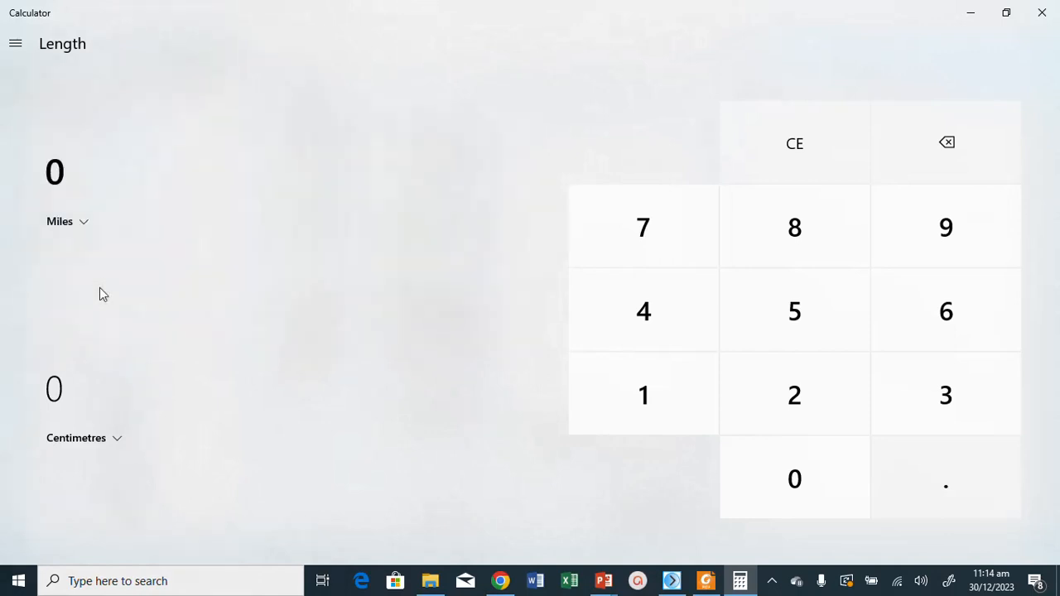
left_click(116, 437)
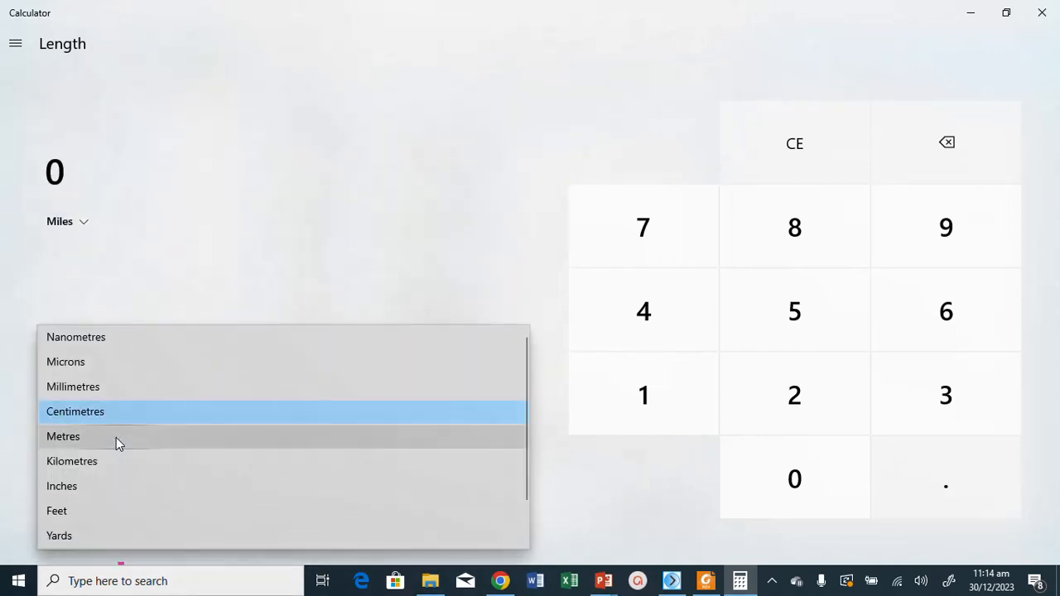
left_click(114, 513)
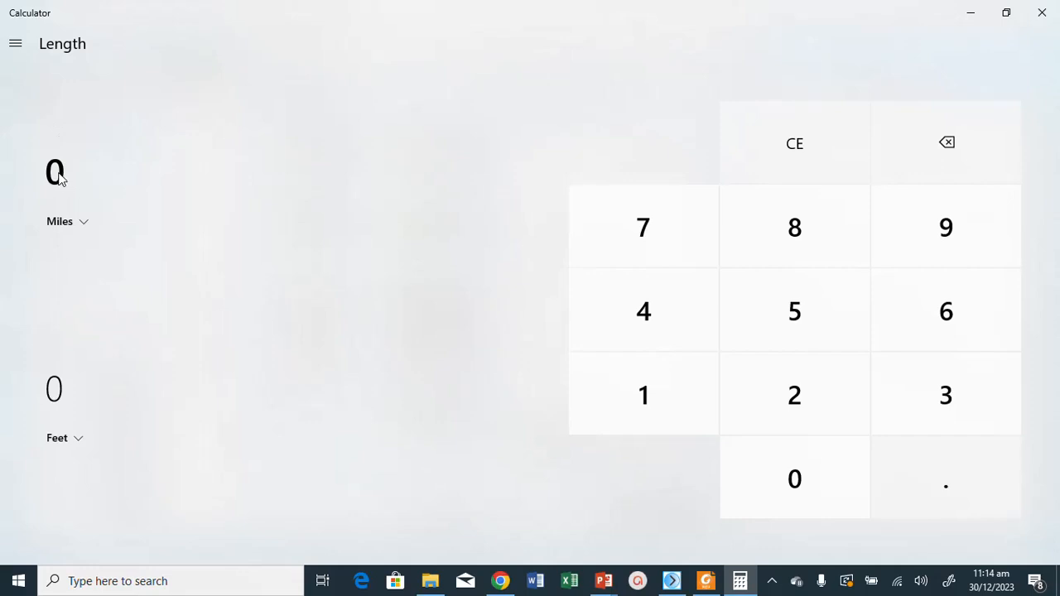
left_click(627, 414)
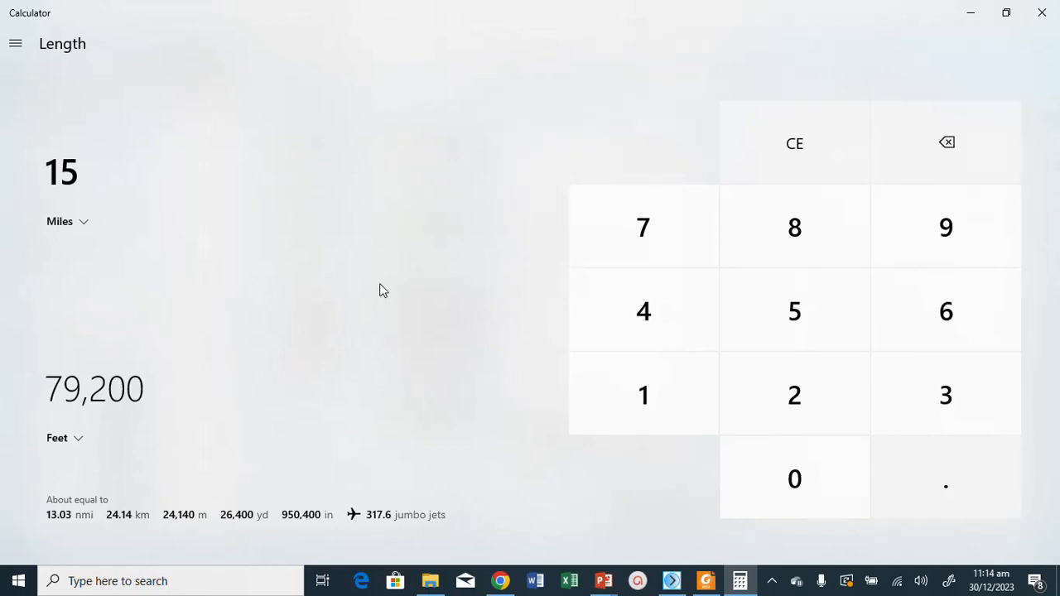
- Return to Pipe Flow Expert, apply a default pipe length of 79200 ft, and draw a horizontal pipe from tank N1 to join point N2
left_click(969, 13)
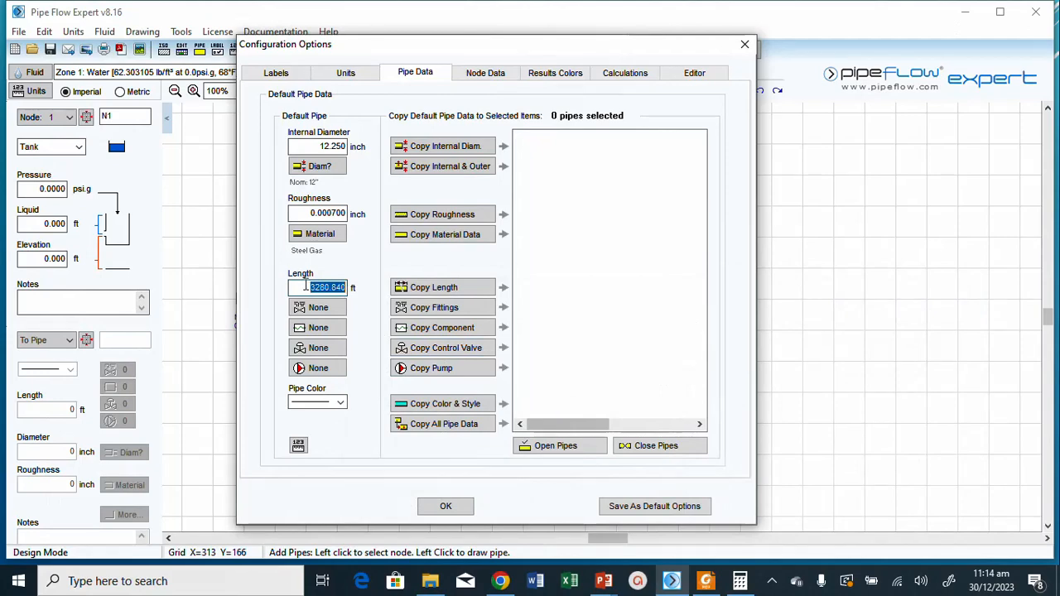
type("79200")
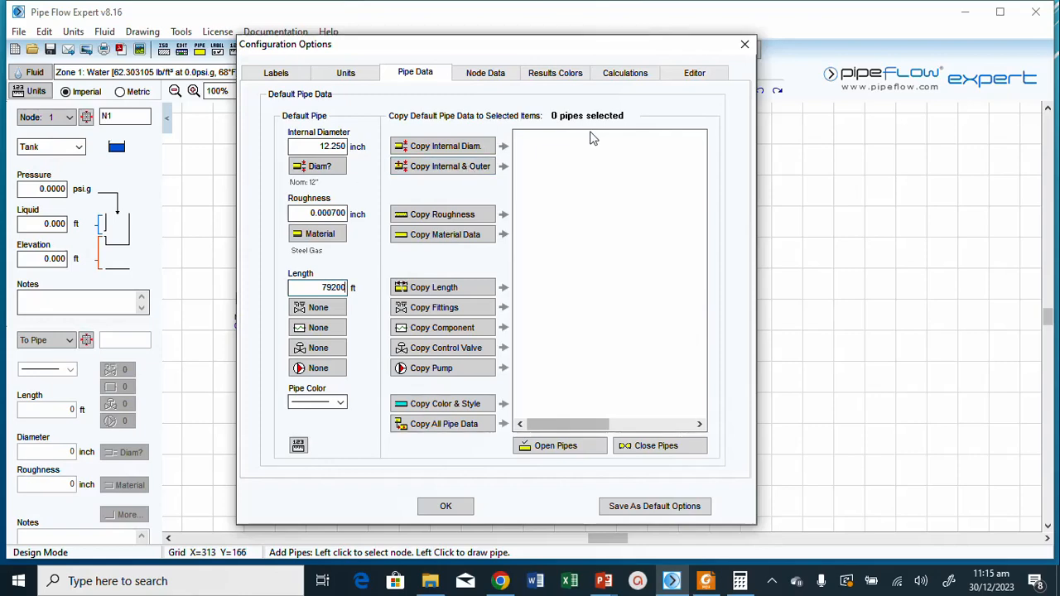
left_click(622, 74)
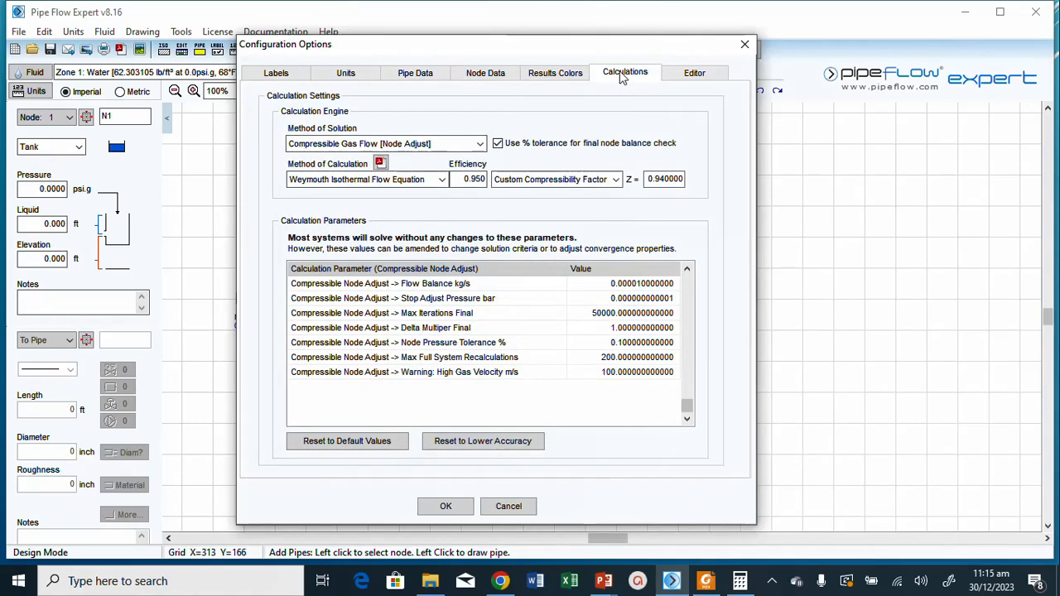
left_click(346, 76)
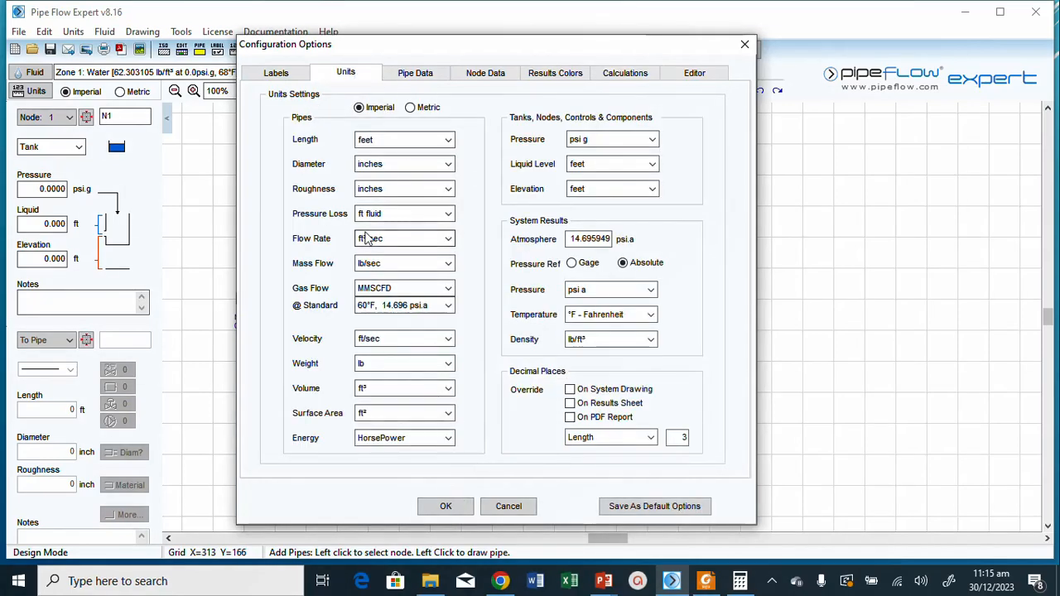
left_click(414, 74)
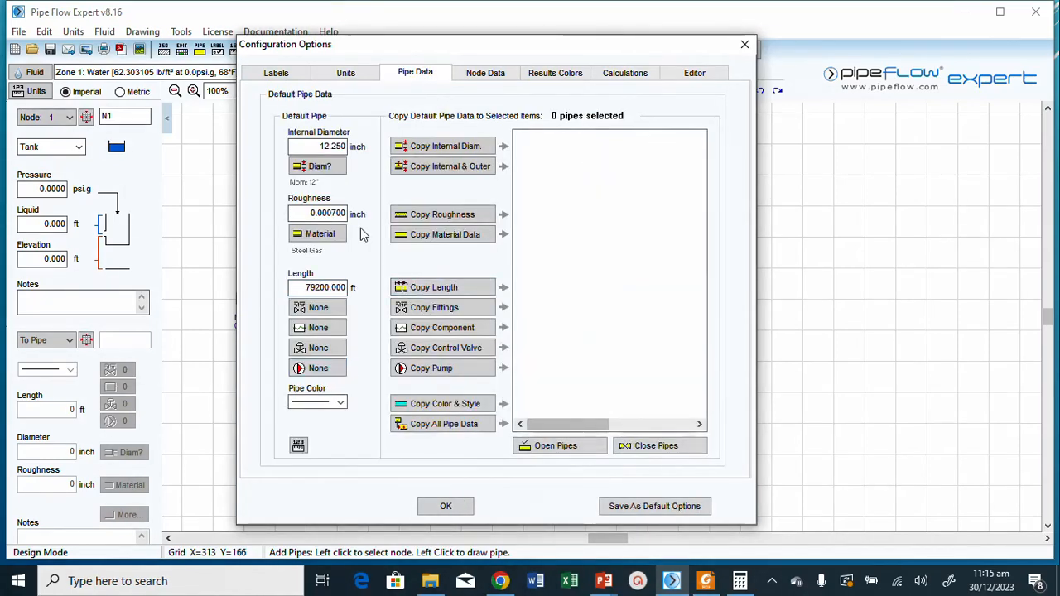
left_click(447, 509)
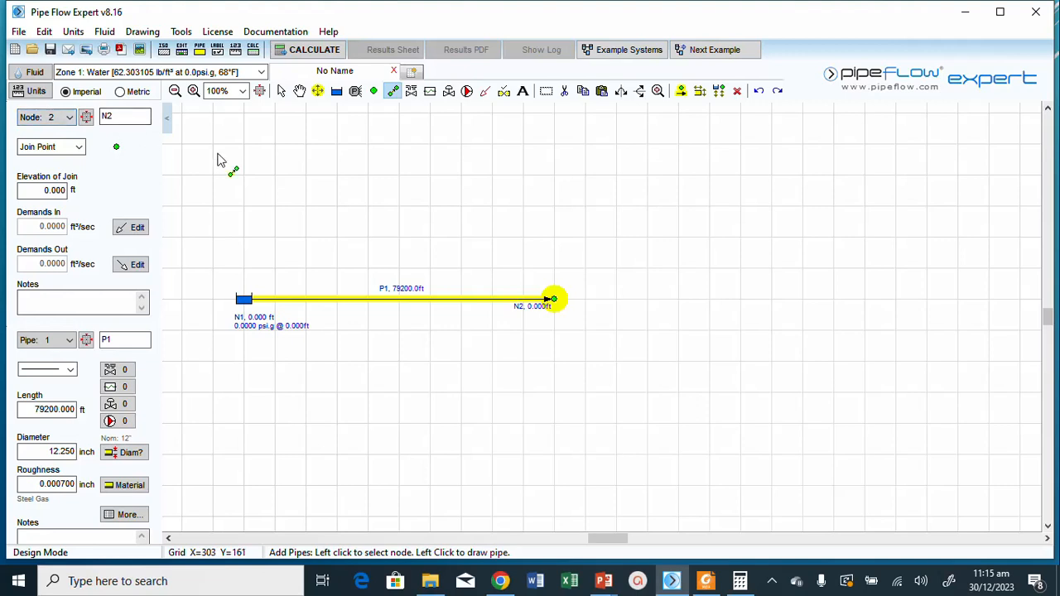
- Select tank N1's pressure for editing and subtract 14.696 from 1200 in Calculator to get its gauge pressure
left_click(282, 90)
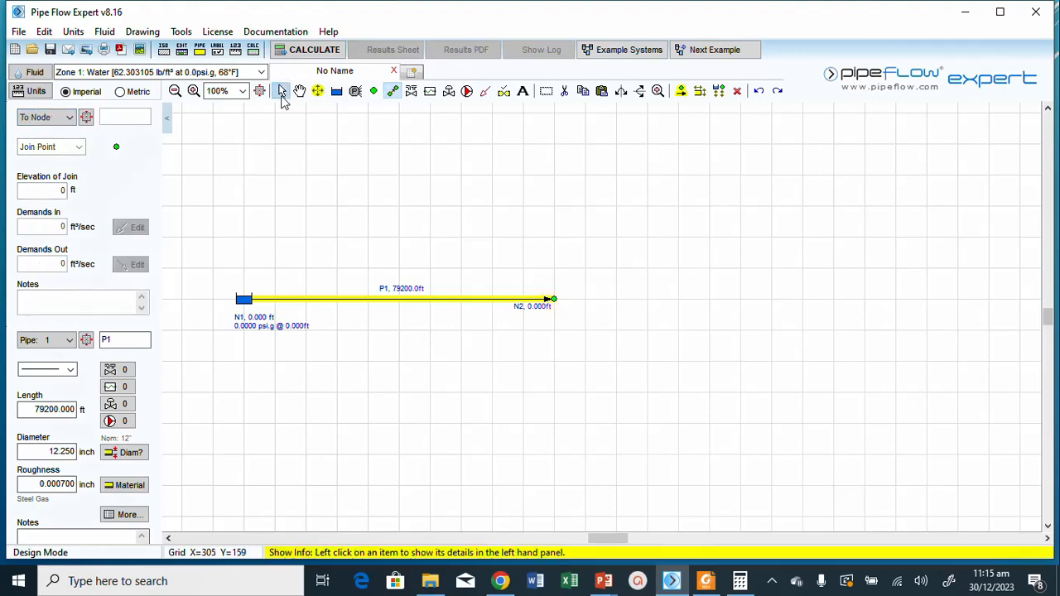
left_click(245, 308)
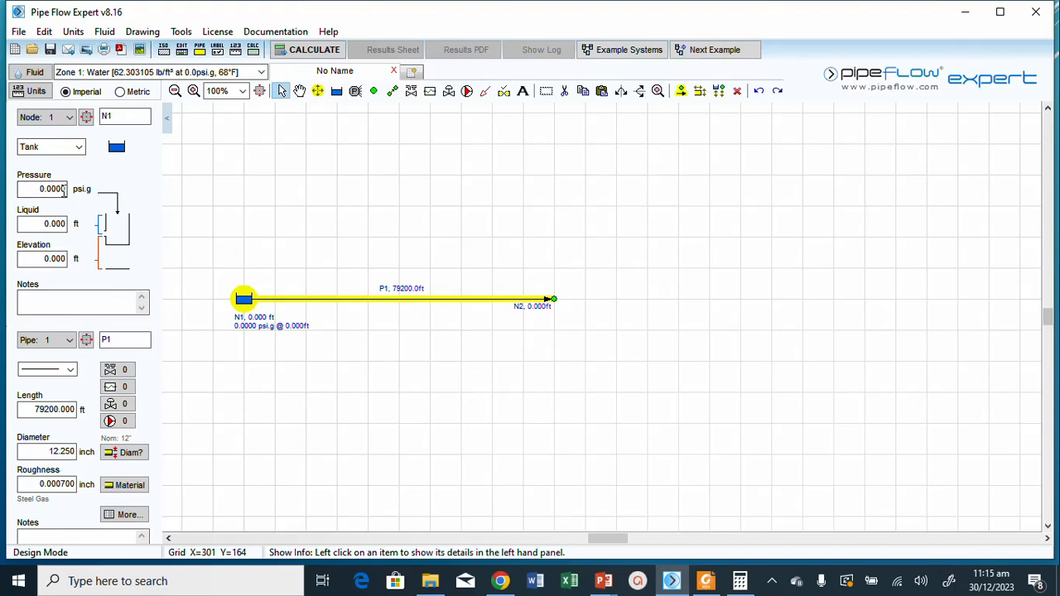
double_click(63, 190)
left_click(751, 587)
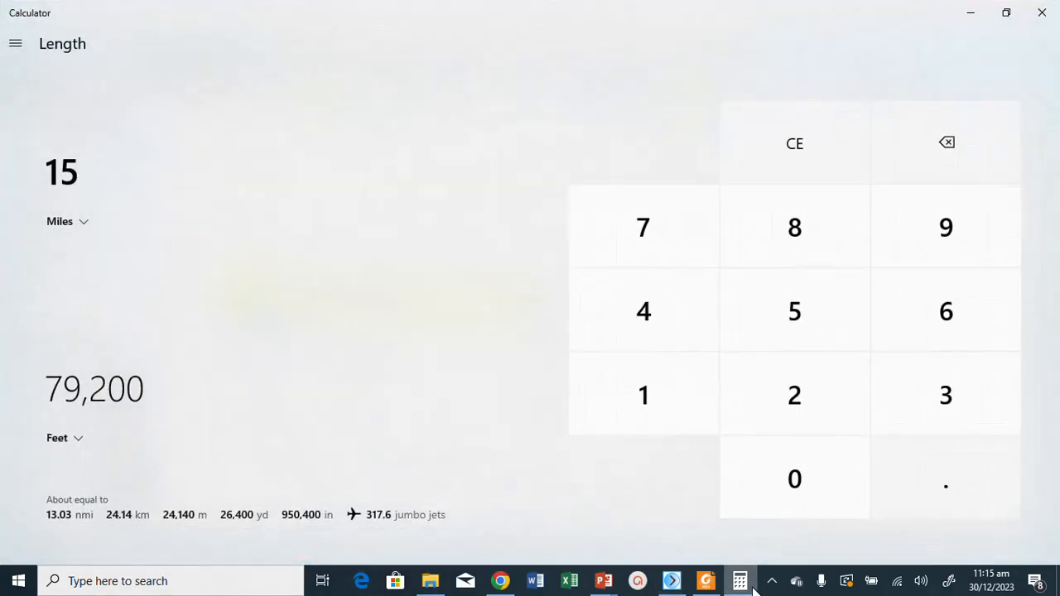
left_click(13, 46)
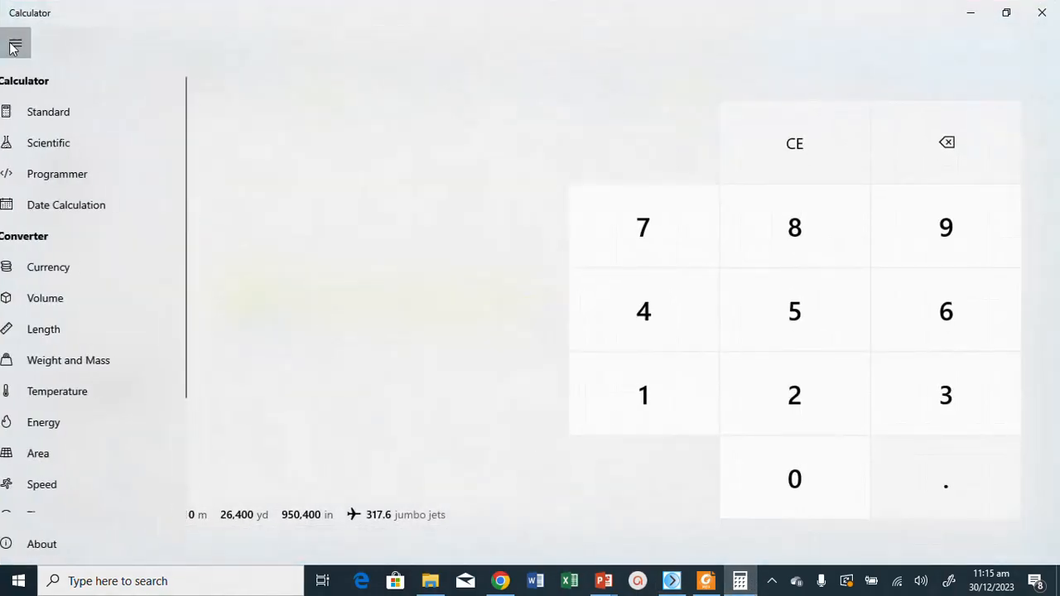
left_click(64, 140)
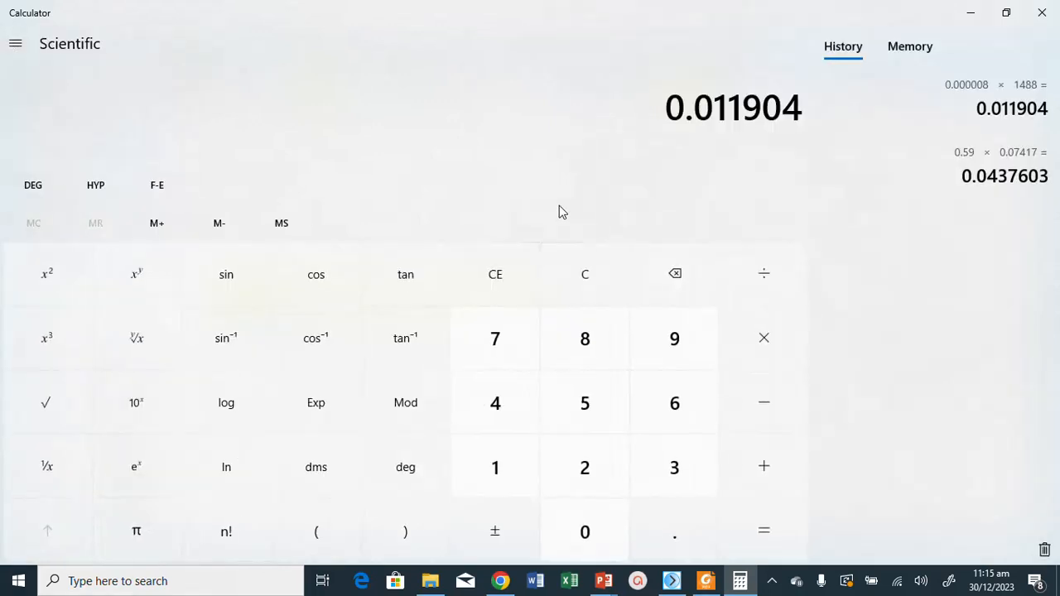
type("1200")
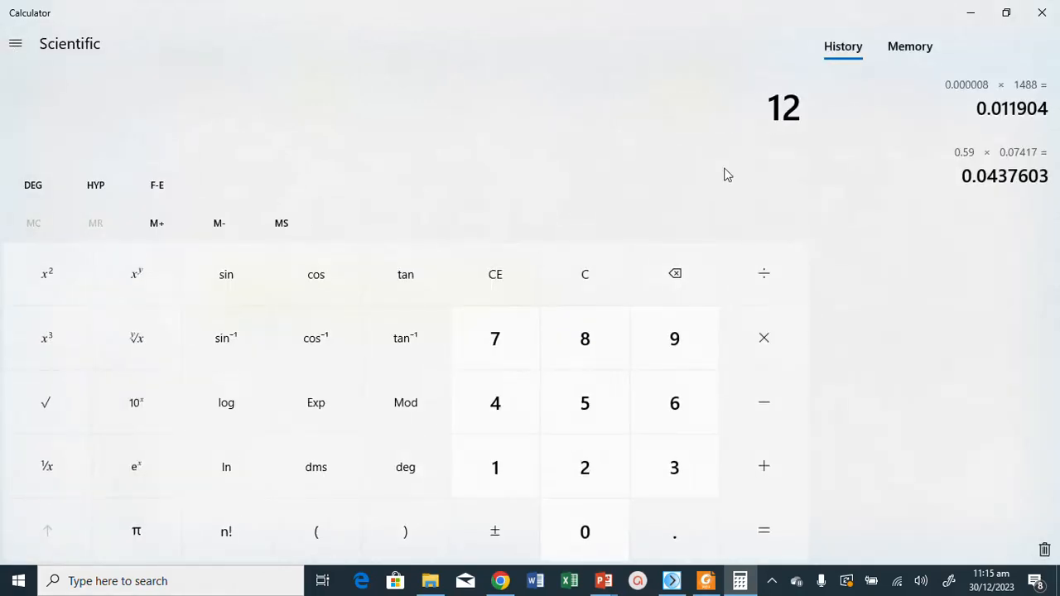
key("minus")
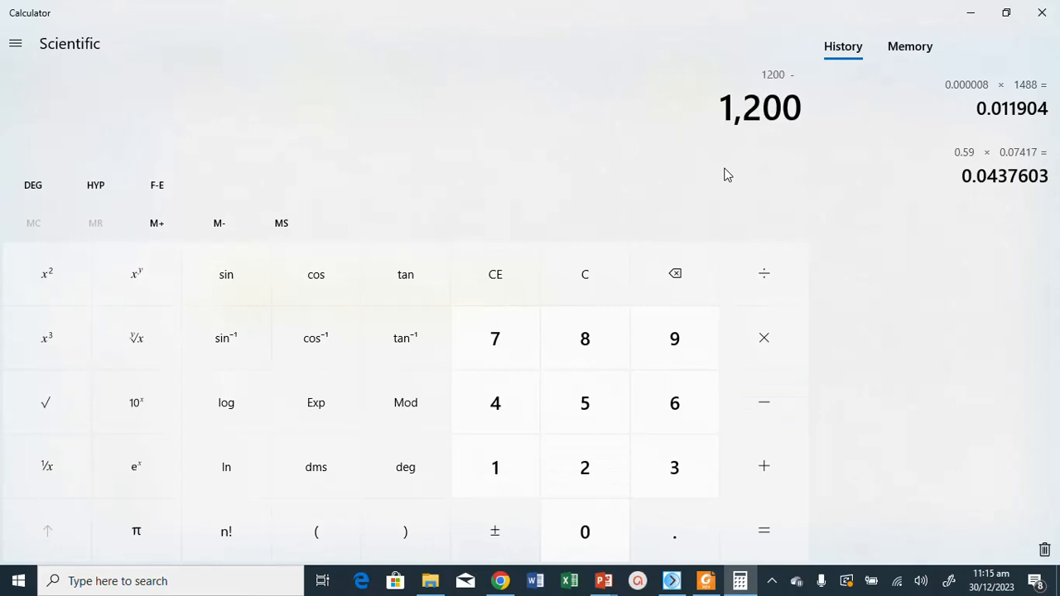
type("14.")
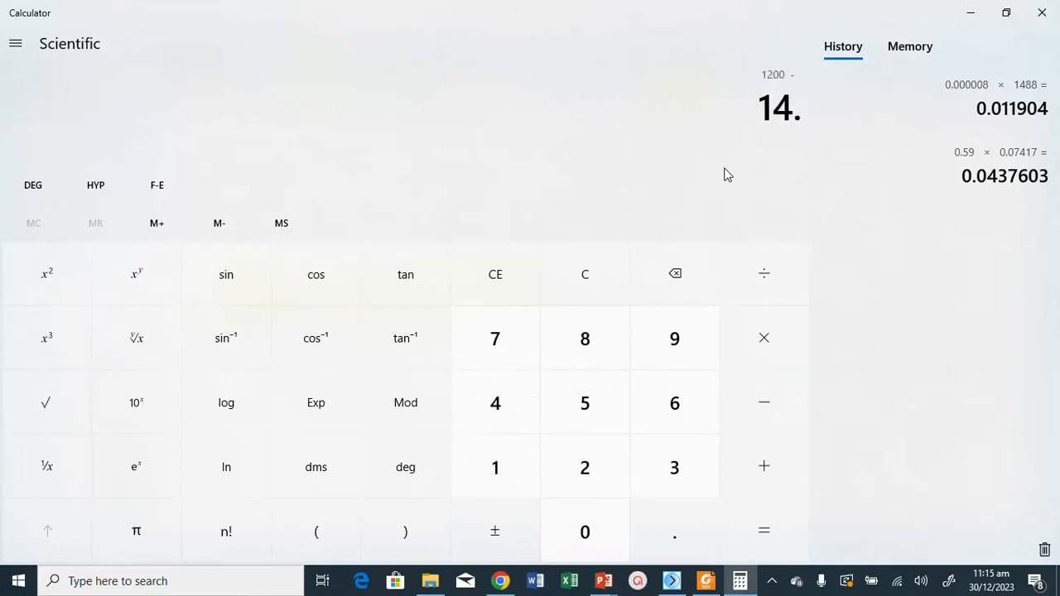
type("69")
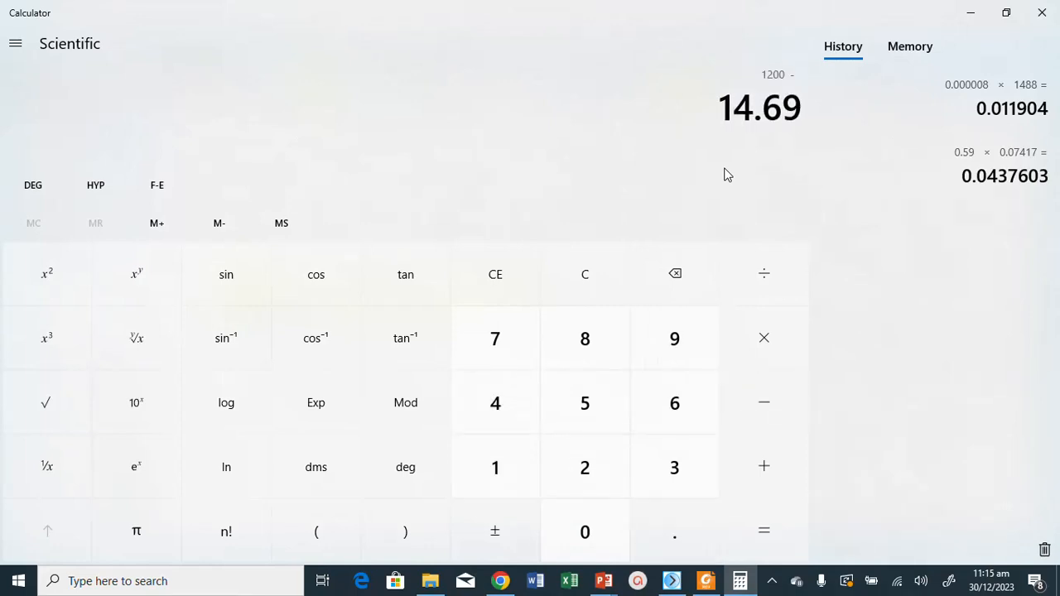
type("6")
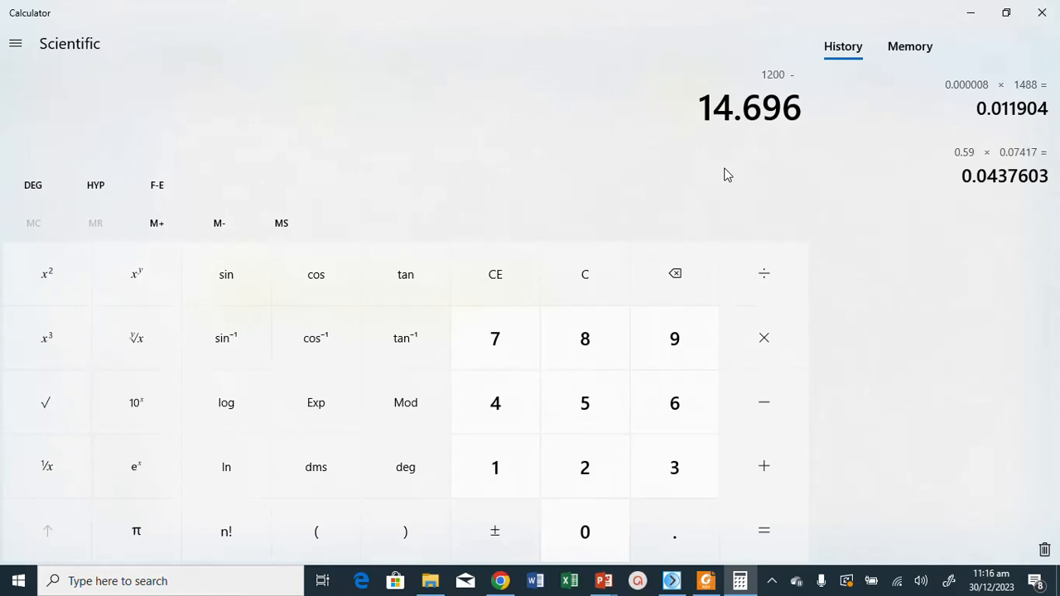
key("Return")
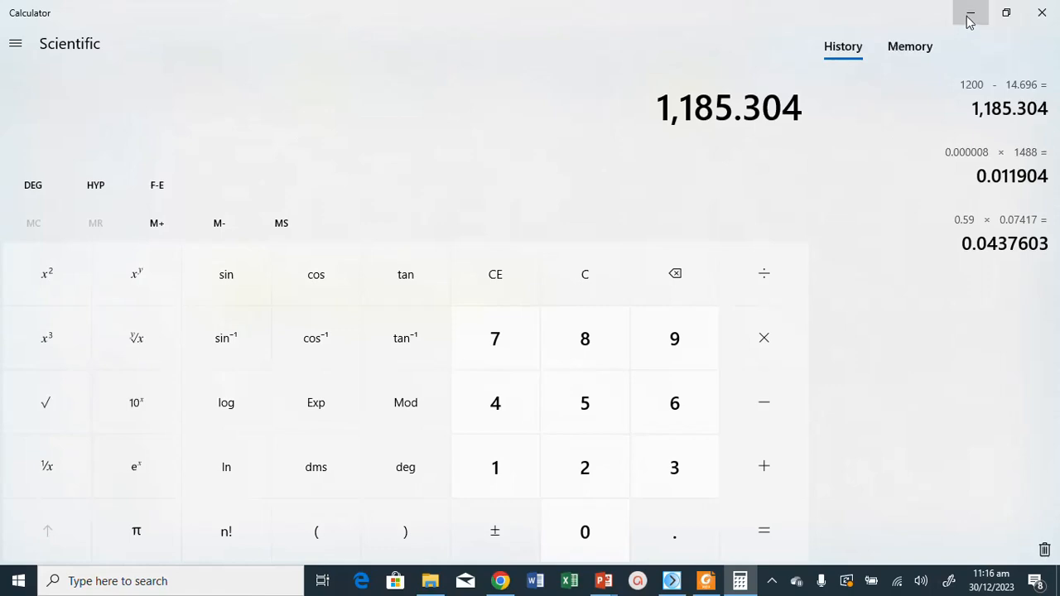
- Return to Pipe Flow Expert and set tank N1's pressure to 1185.304 psi.g
left_click(970, 20)
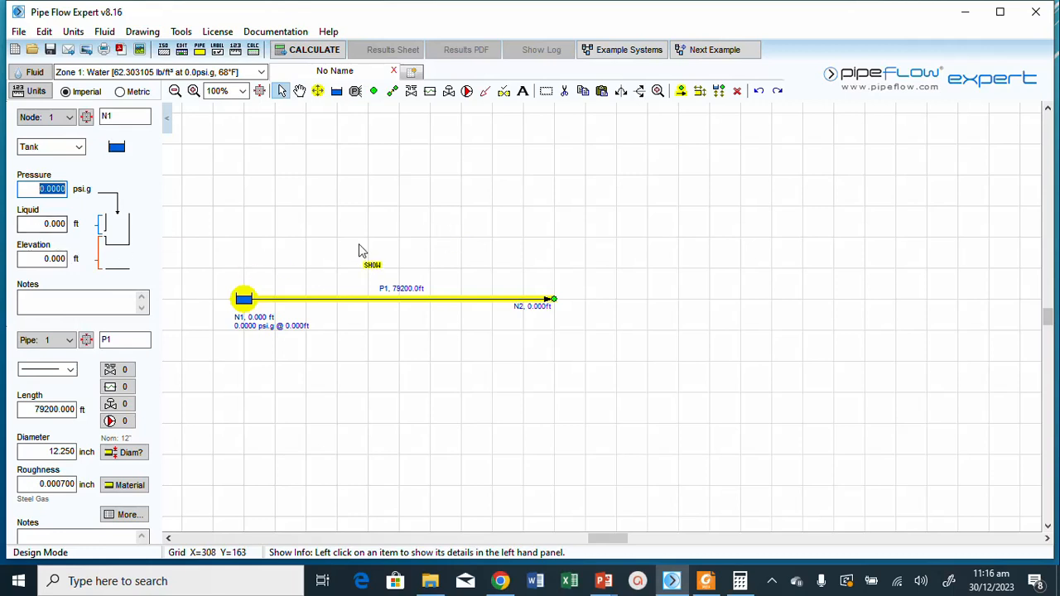
type("1185")
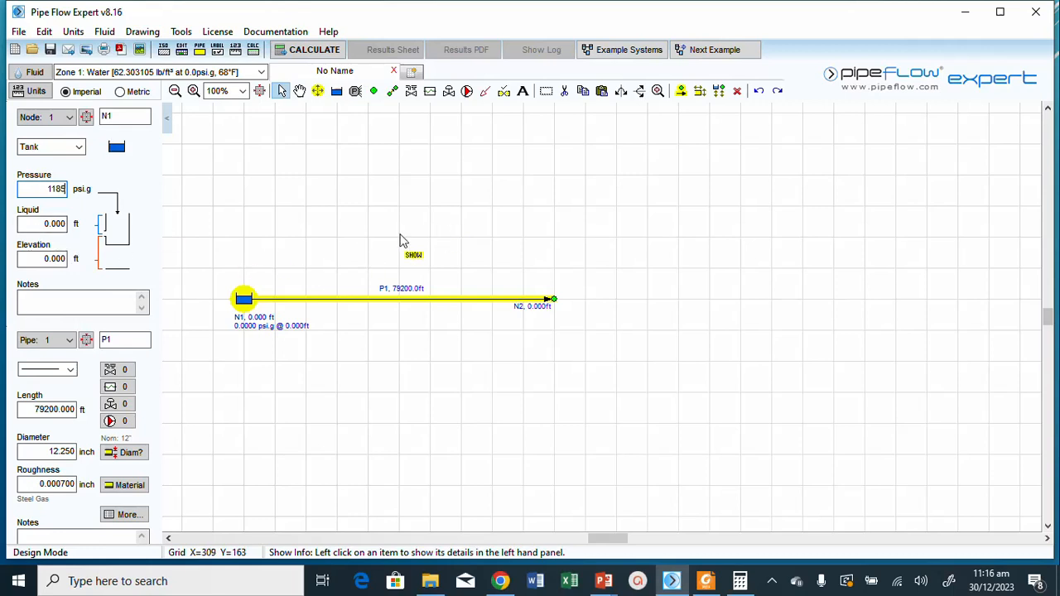
type(".")
type("304")
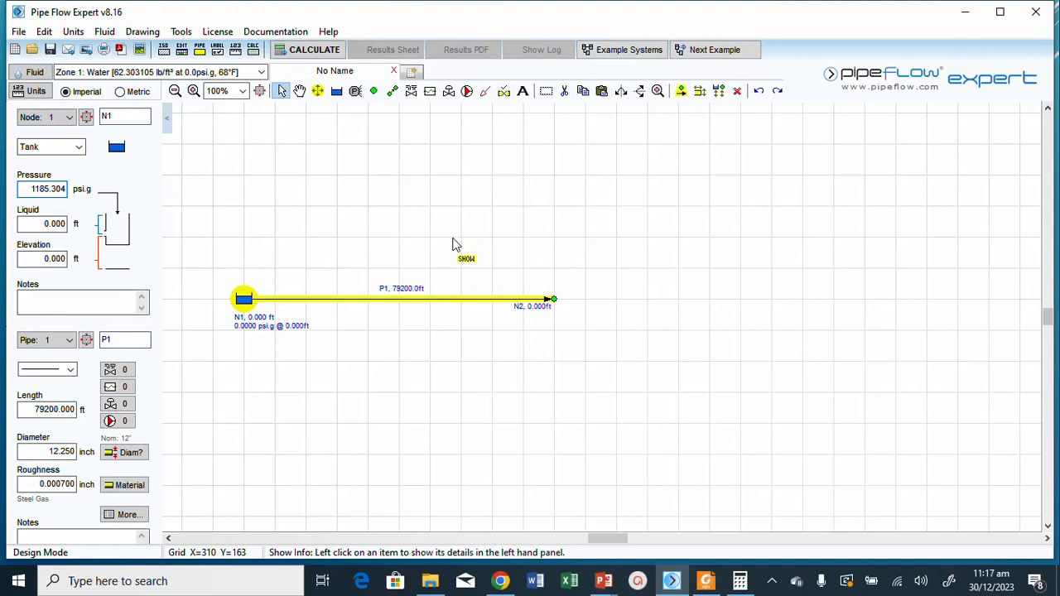
left_click(372, 220)
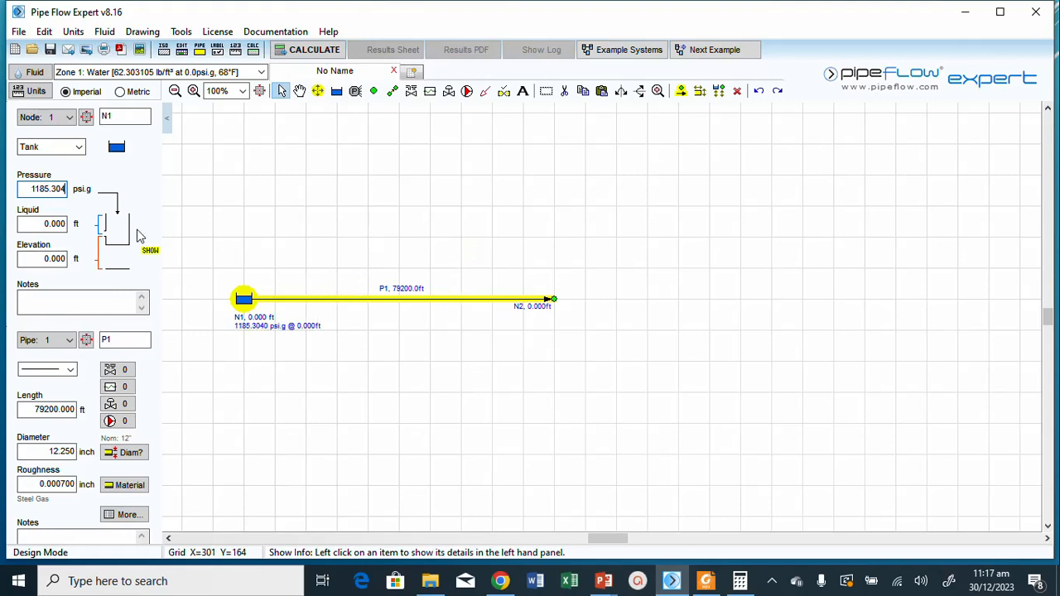
- Change node N2 at the pipe's outlet from a join point to an End Pressure node
left_click(557, 305)
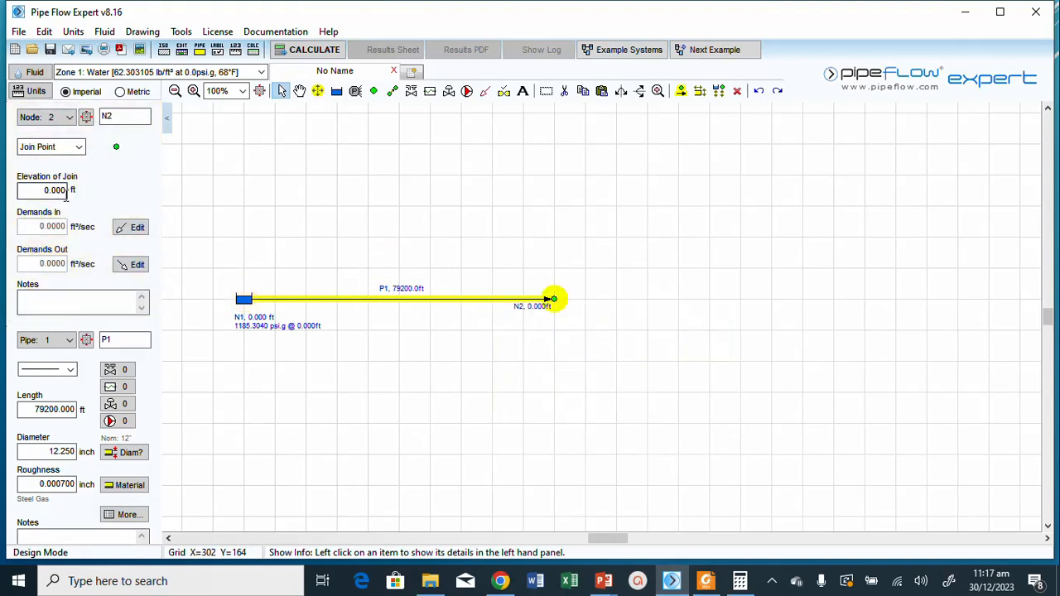
left_click(79, 147)
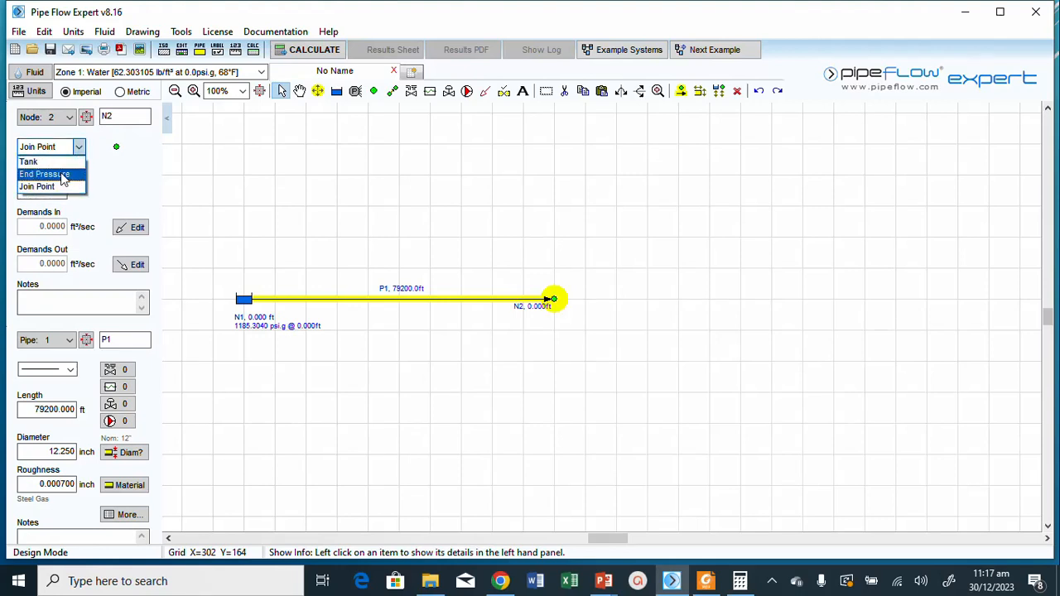
left_click(58, 175)
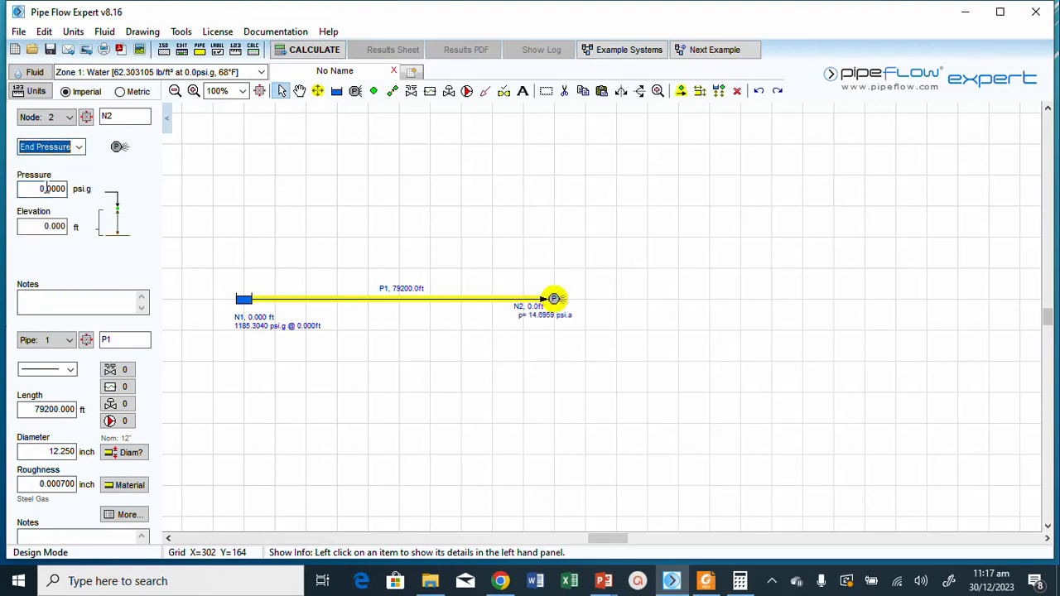
- Select node N2's pressure for editing and subtract 14.696 from 750 in Calculator to get its gauge pressure
double_click(53, 189)
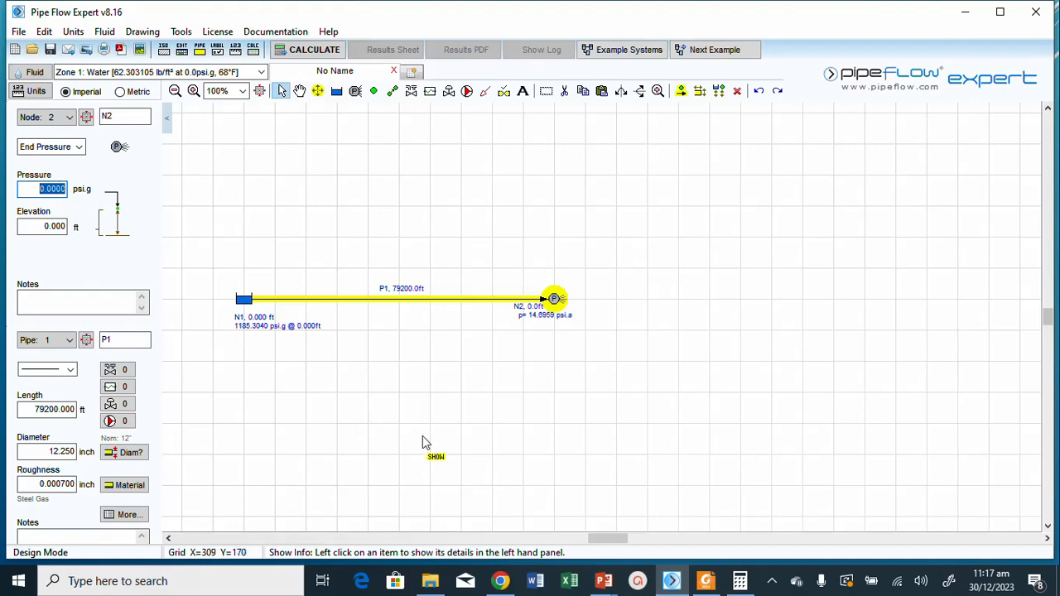
left_click(741, 582)
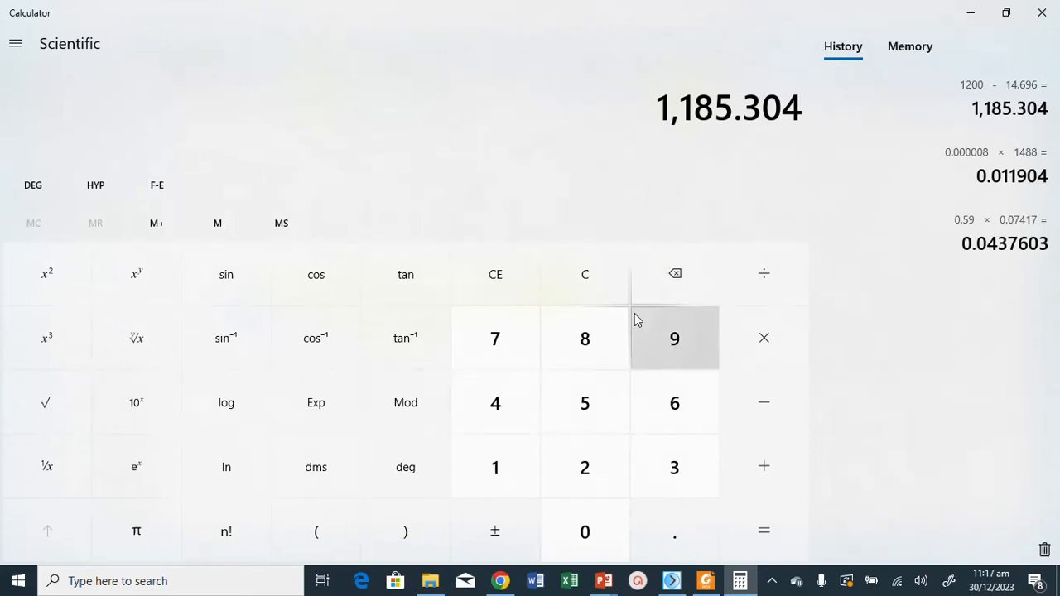
left_click(590, 297)
type("750-")
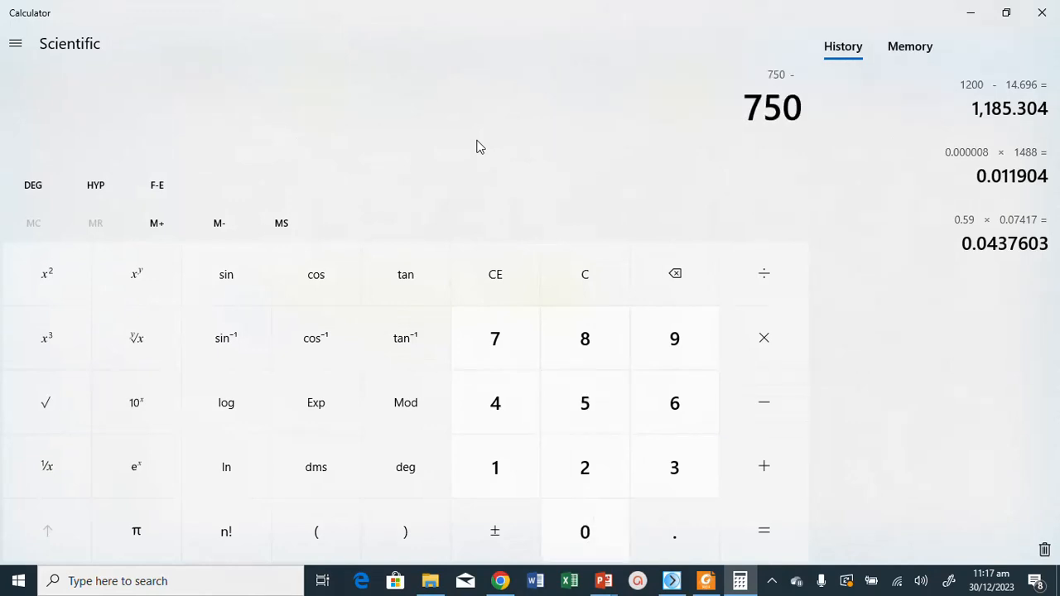
type("14.696")
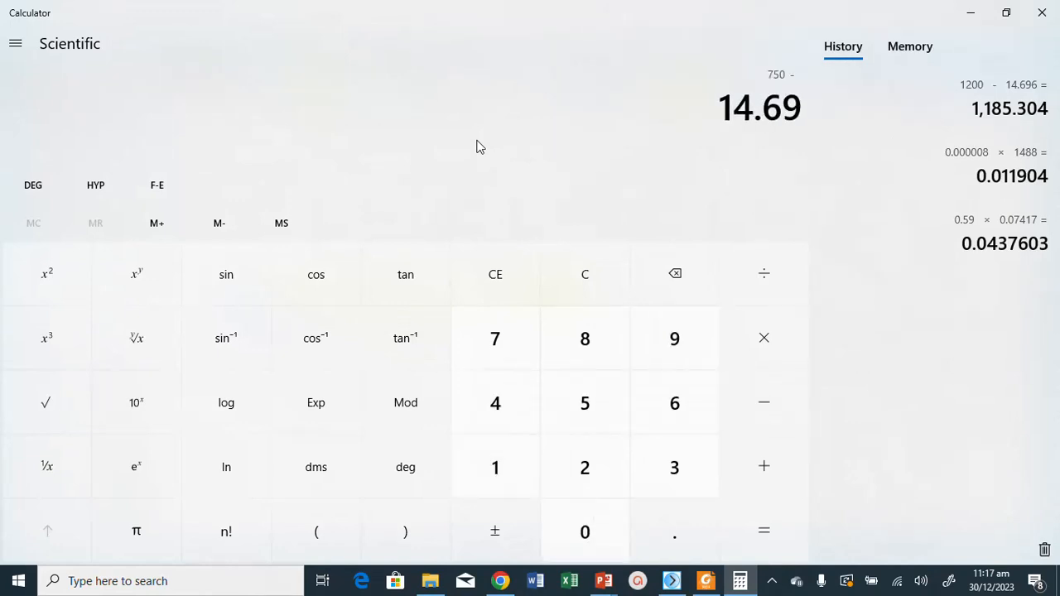
key("Return")
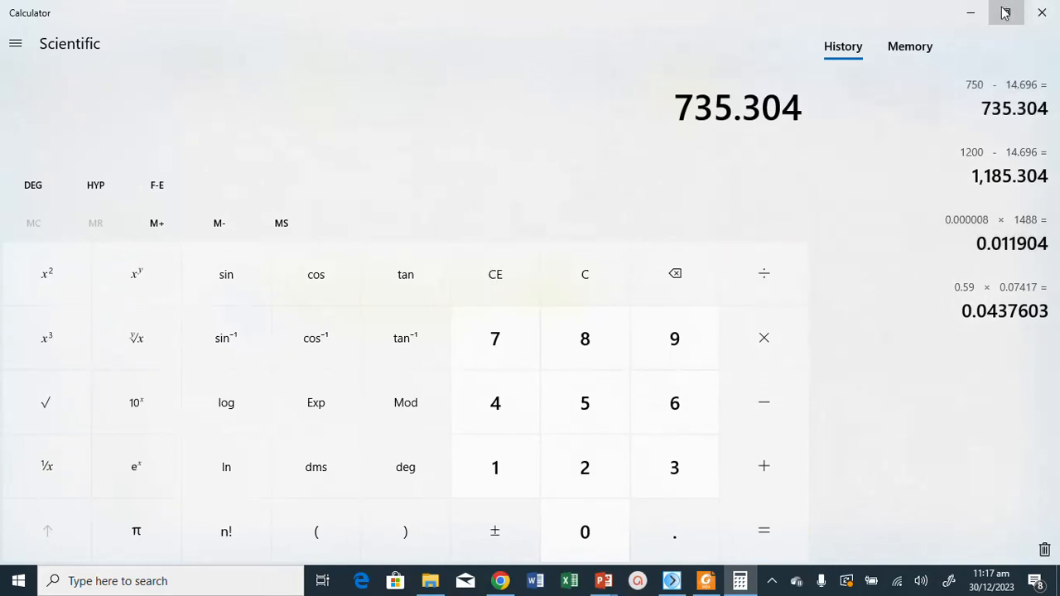
- Return to Pipe Flow Expert and set End Pressure node N2's pressure to 735.3041 psi.g
left_click(972, 13)
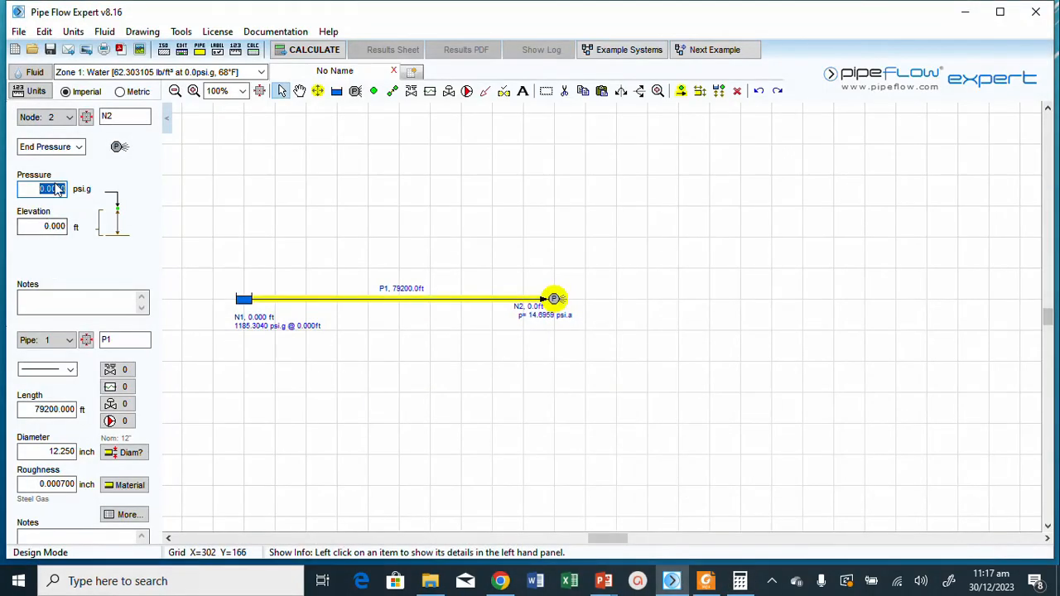
type("735")
type(".394")
key("Return")
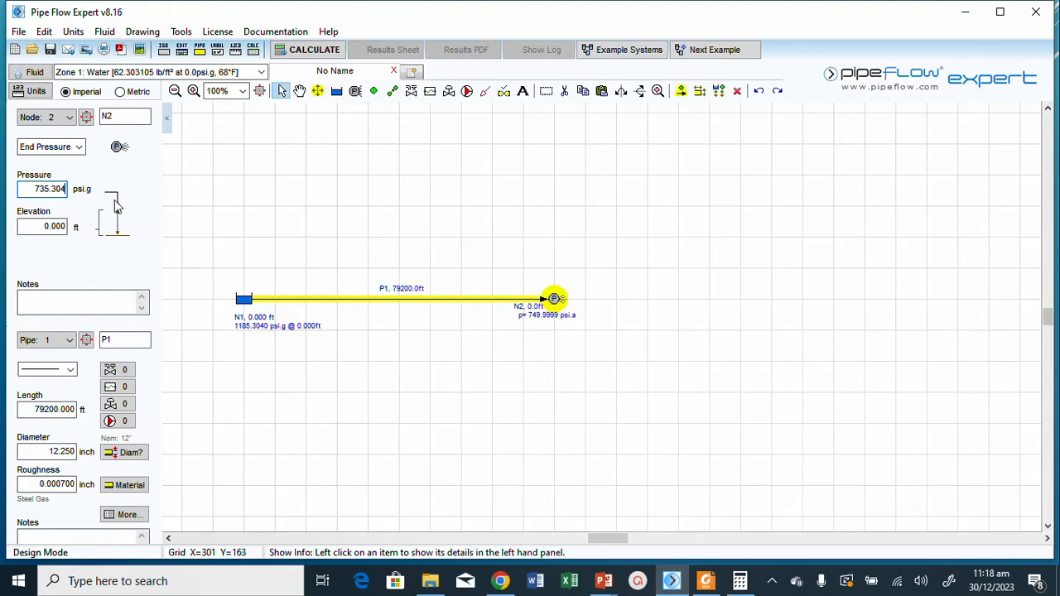
type("1")
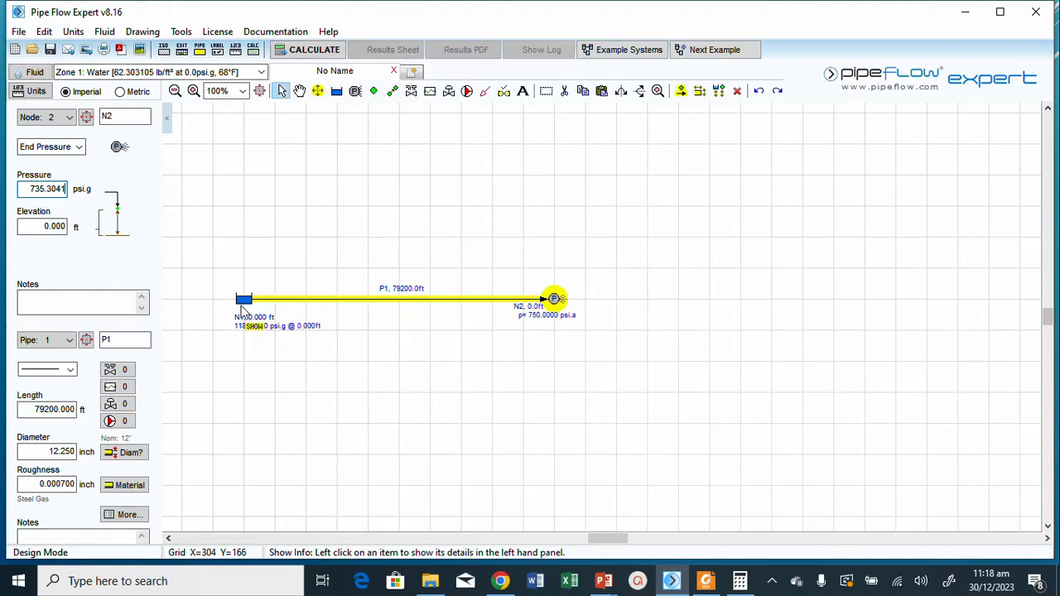
- Refine tank N1's pressure to 1185.3041 psi.g
left_click(242, 302)
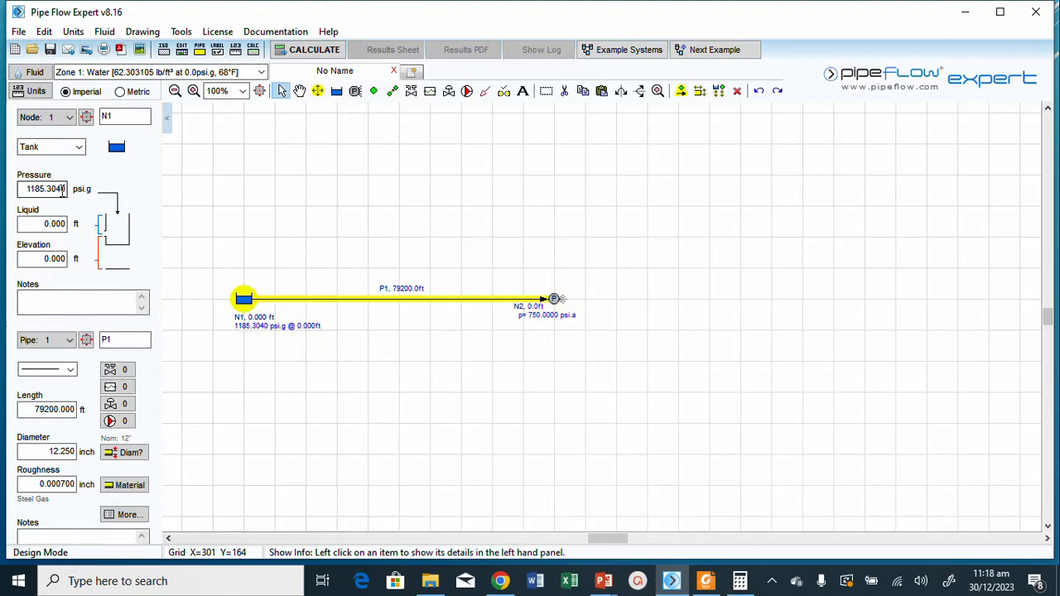
double_click(62, 190)
left_click(63, 189)
key("Delete")
type("7")
key("BackSpace")
type("1")
mouse_move(323, 298)
mouse_move(246, 304)
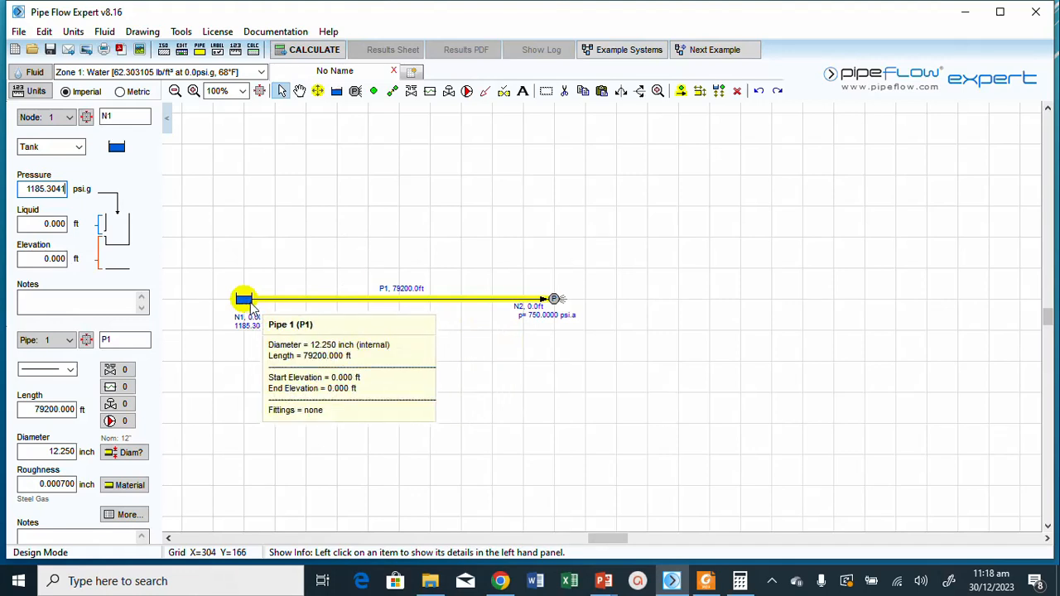
mouse_move(557, 307)
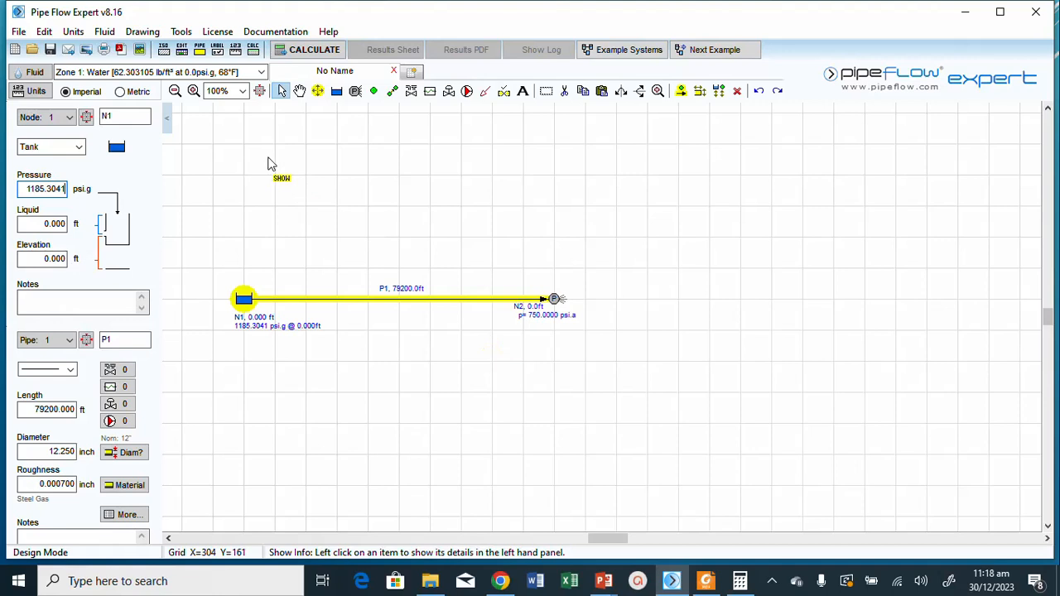
mouse_move(112, 75)
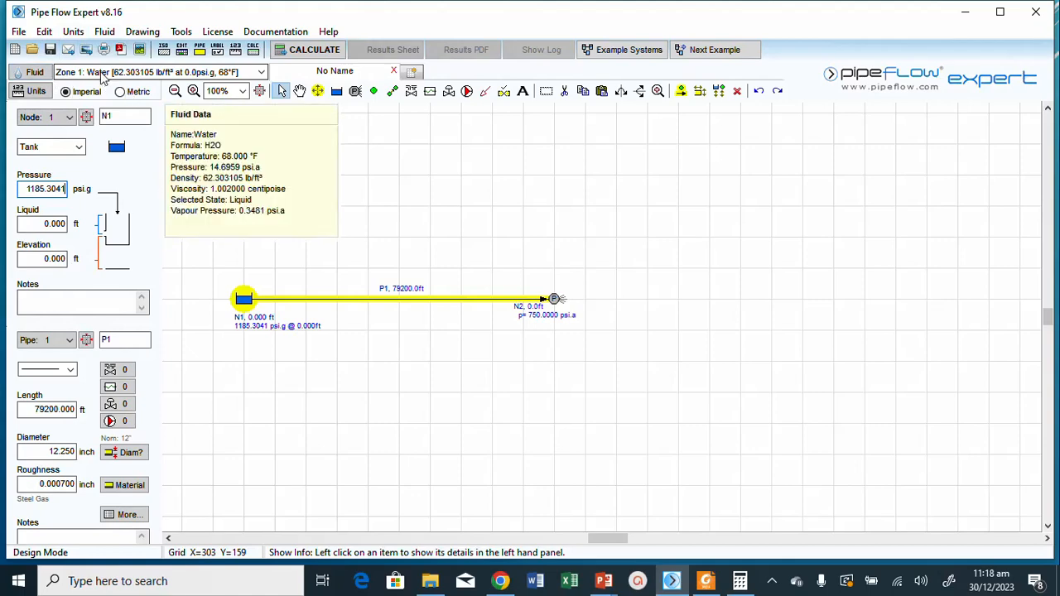
left_click(35, 72)
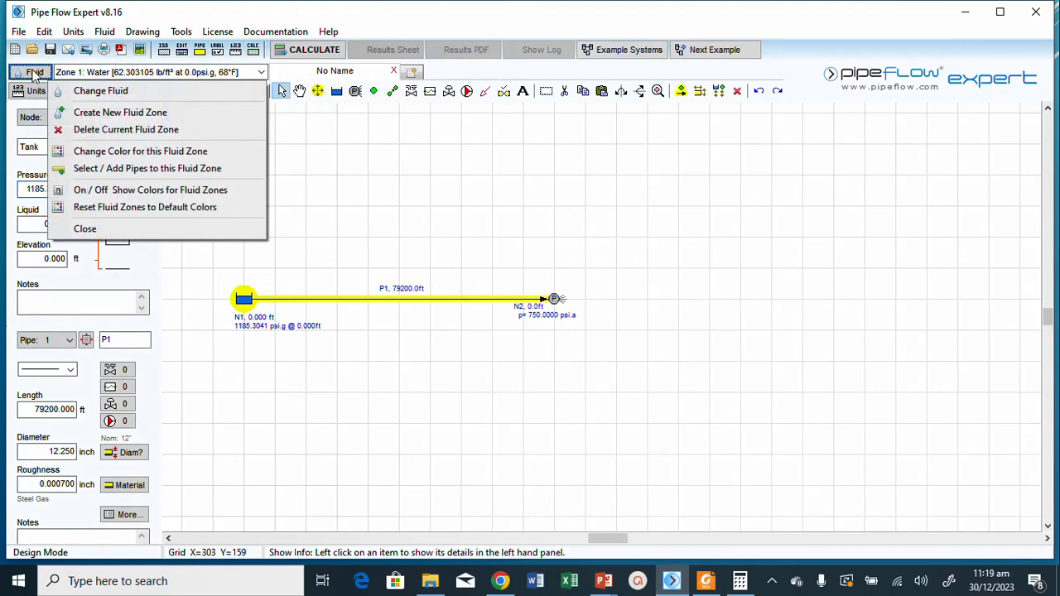
left_click(95, 90)
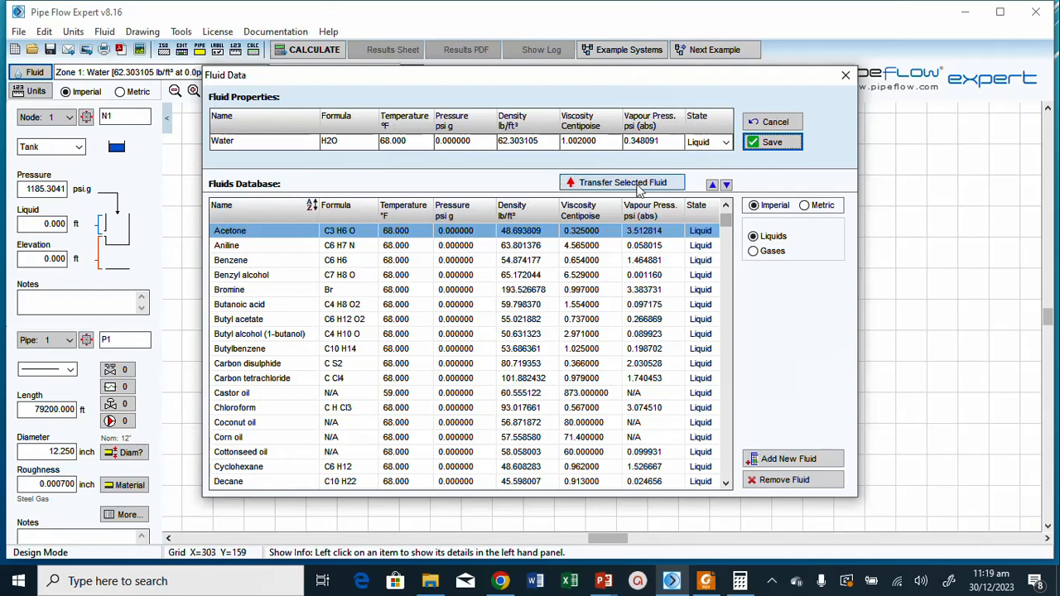
left_click(845, 75)
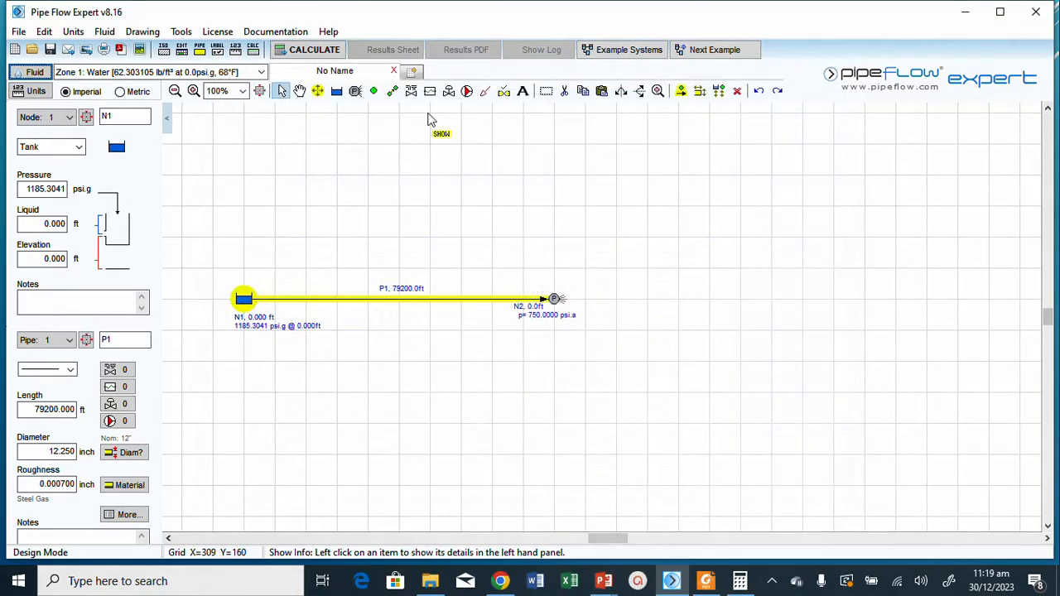
- Change the fluid by loading the standard Natural Gas (SG = 0.60) entry at 60.001 °F from the gases database into the fluid properties
left_click(104, 33)
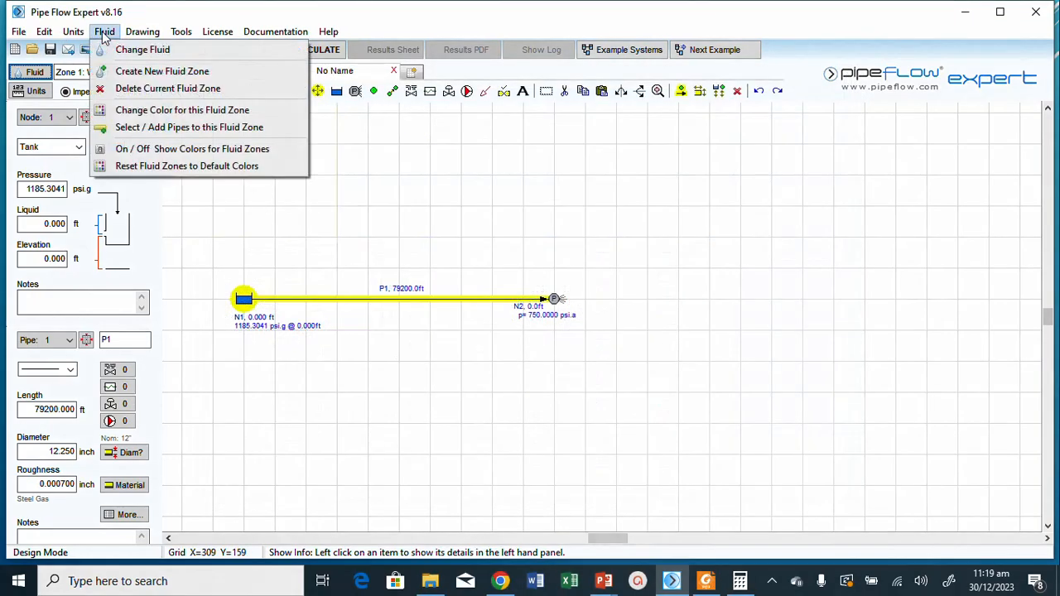
left_click(147, 48)
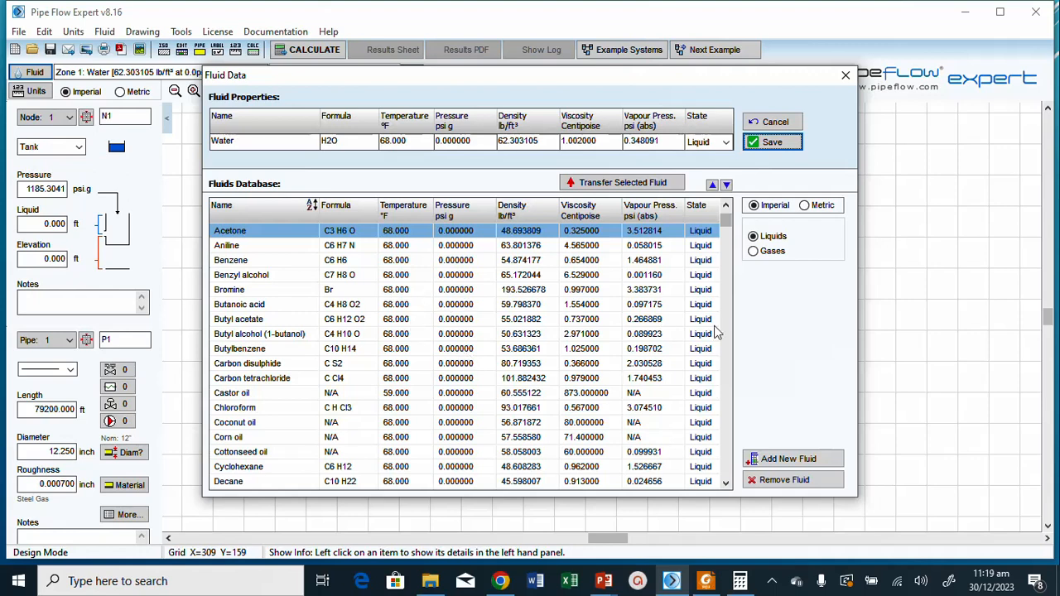
left_click_drag(726, 228, 691, 235)
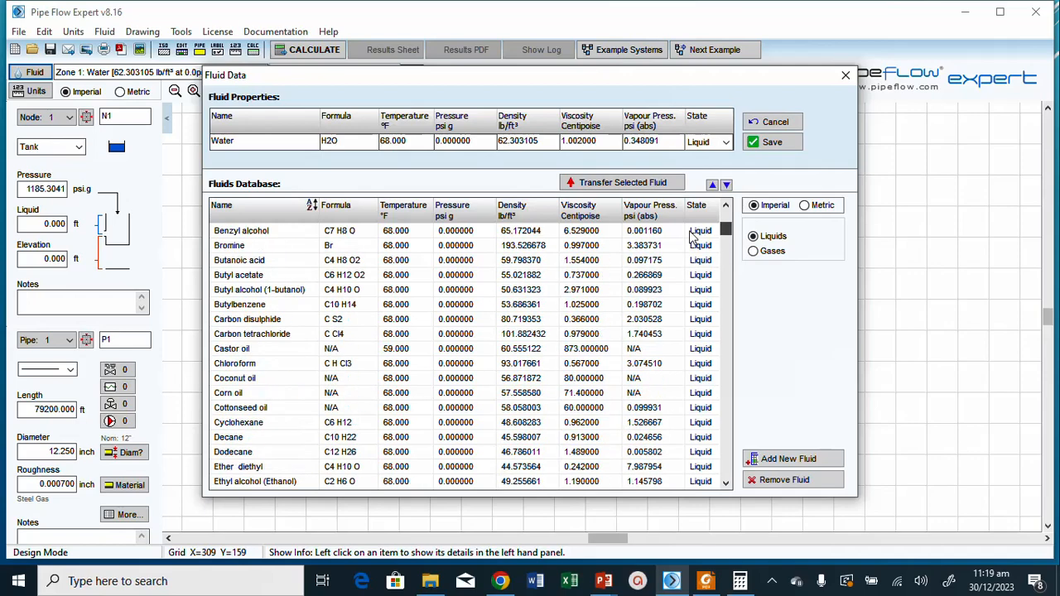
left_click(753, 251)
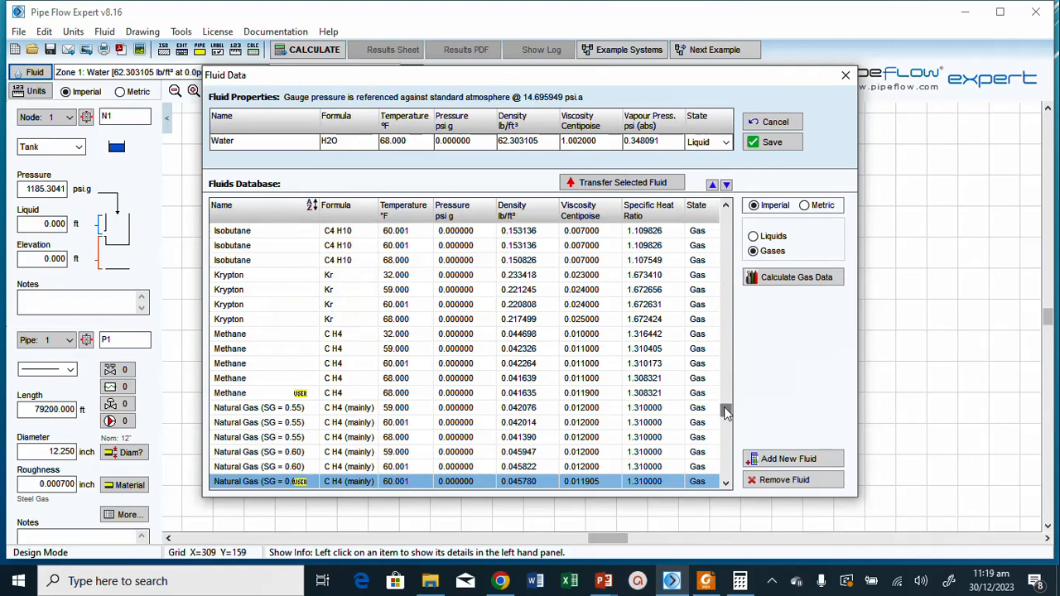
scroll(724, 410, "down", 1)
mouse_move(724, 407)
left_mouse_down()
mouse_move(725, 383)
mouse_move(726, 426)
left_mouse_up()
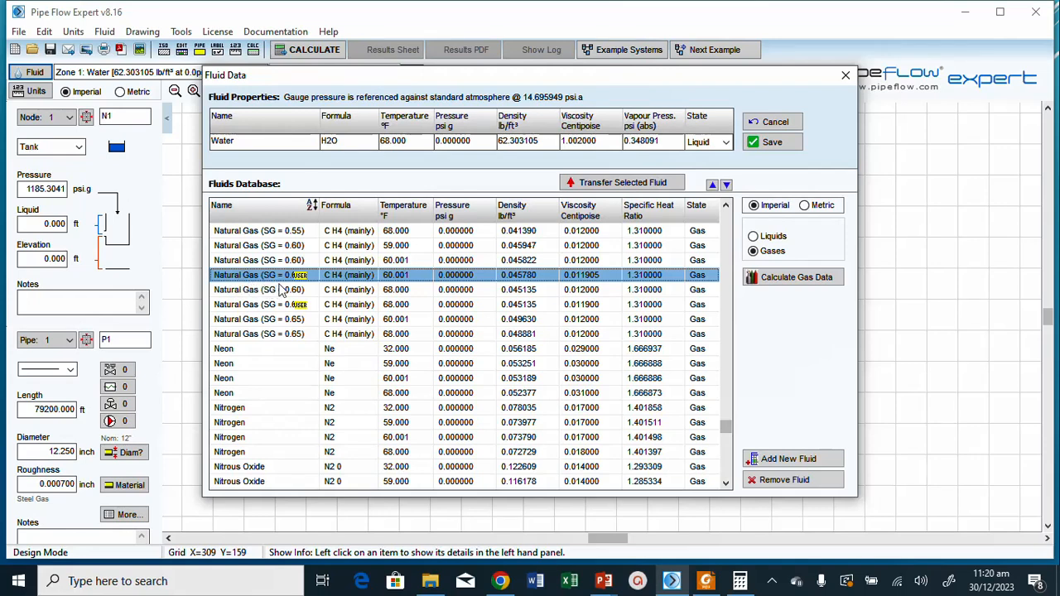
left_click(301, 261)
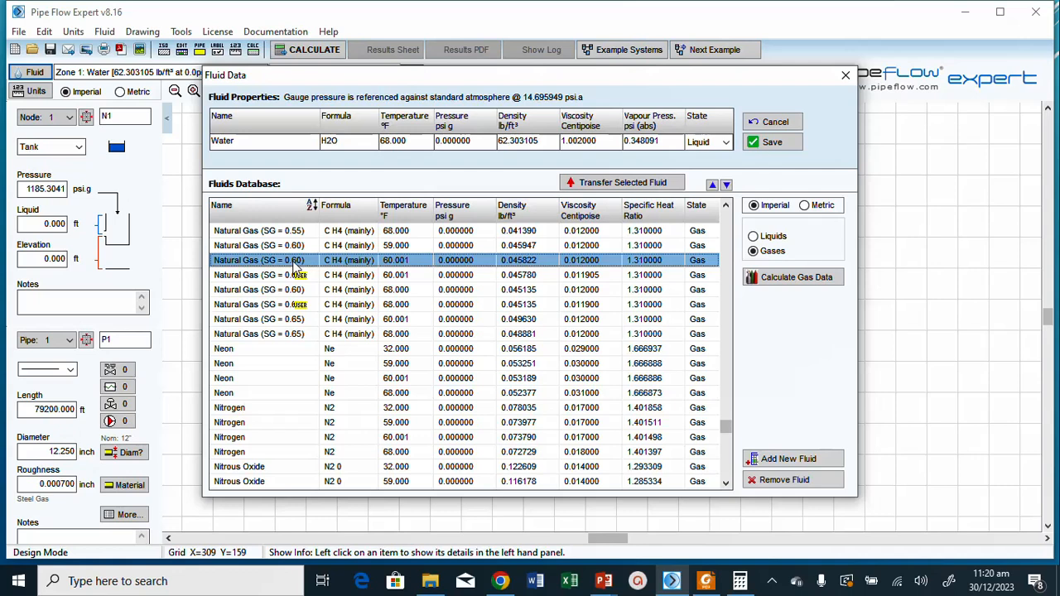
double_click(301, 261)
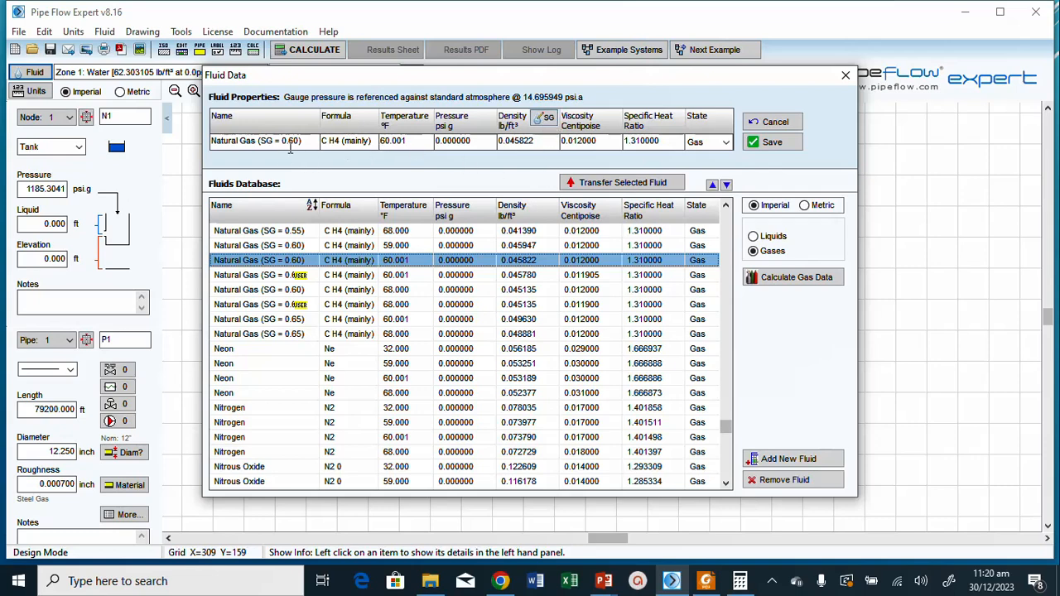
- Calculate the gas density with the Specific Gravity Helper for specific gravity 0.59 at 75 °F and save it to the fluid properties
left_click(545, 119)
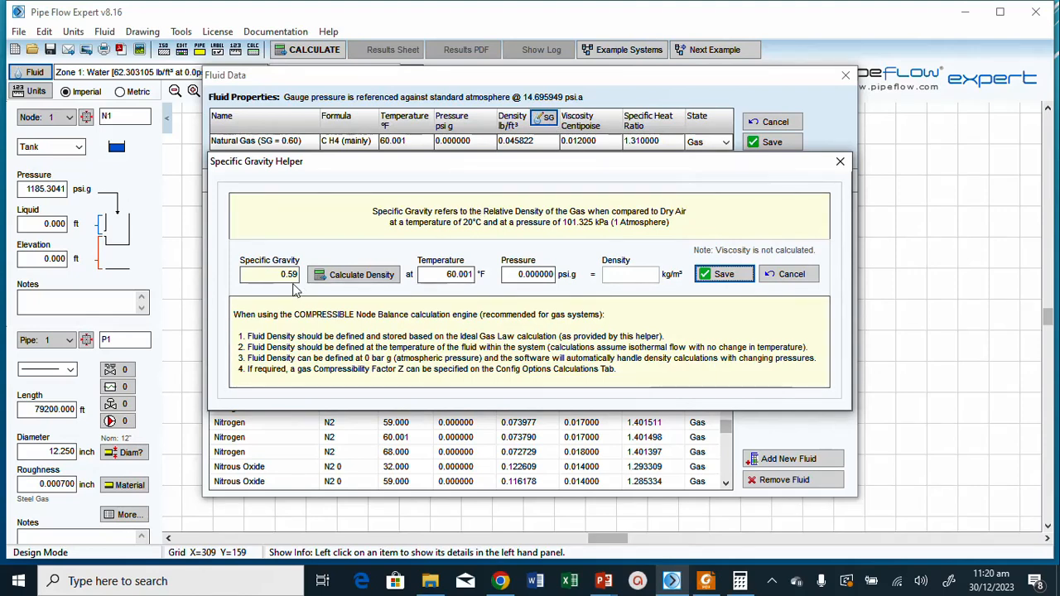
left_click(460, 274)
double_click(460, 274)
key("BackSpace")
type("75")
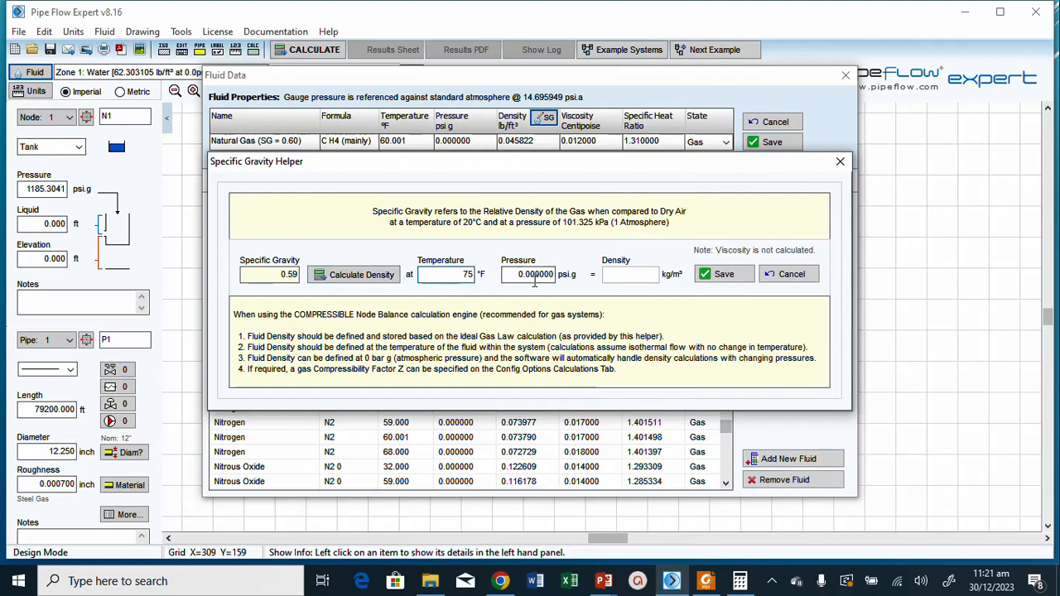
left_click(371, 278)
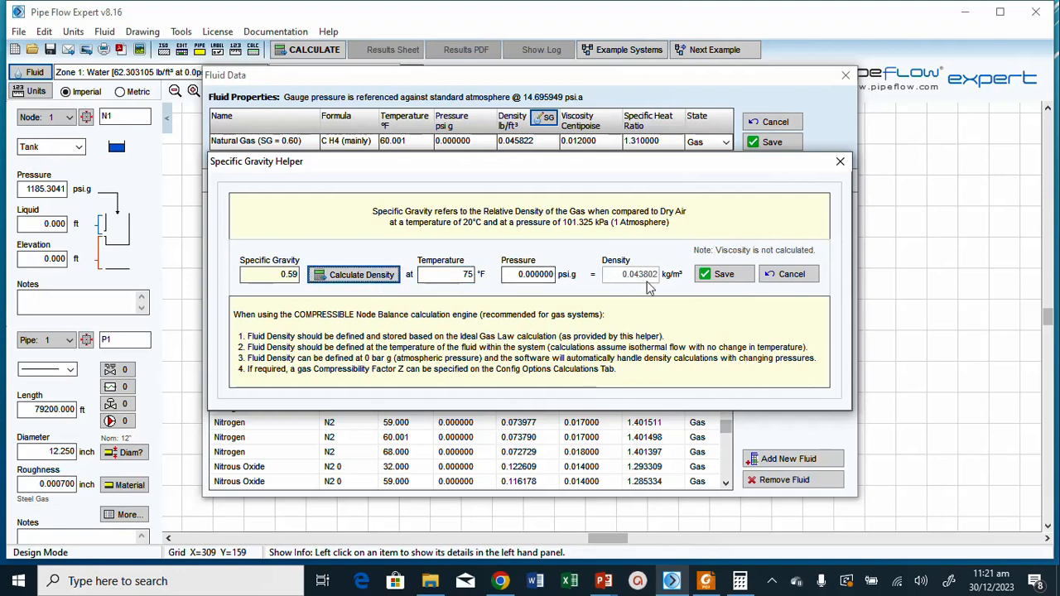
left_click(723, 275)
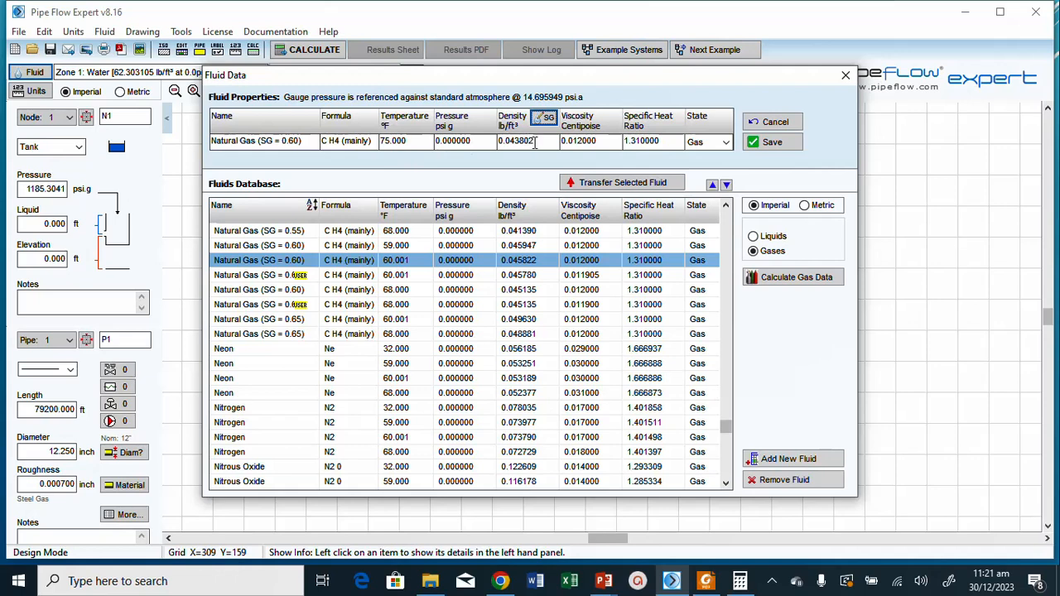
- Recalculate and save the density for specific gravity 0.59 at 75 °F, and save the natural gas data for fluid Zone 1
left_click(546, 120)
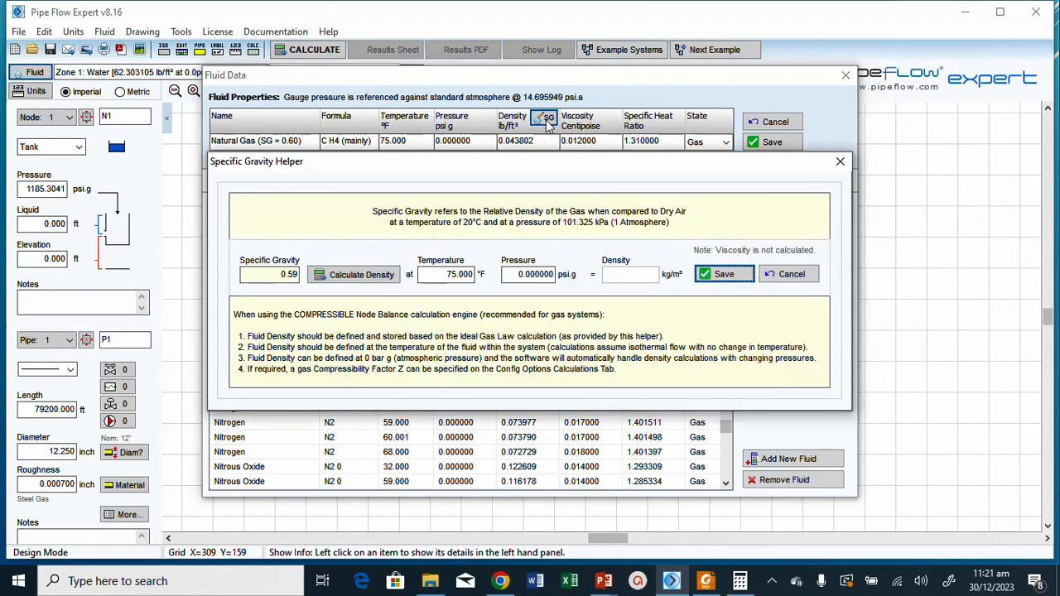
left_click(362, 276)
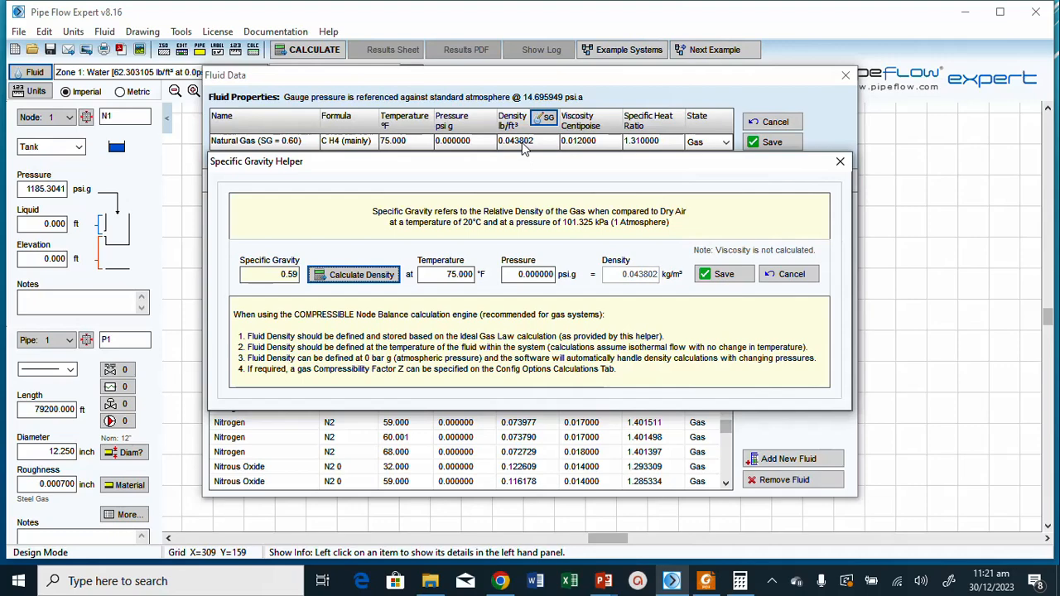
left_click(726, 274)
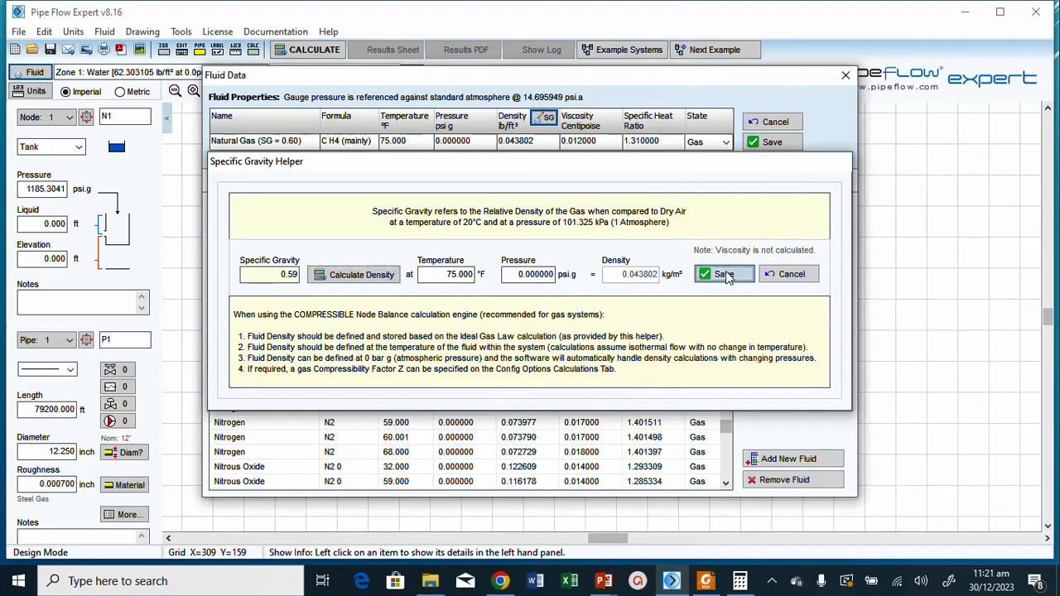
left_click(778, 144)
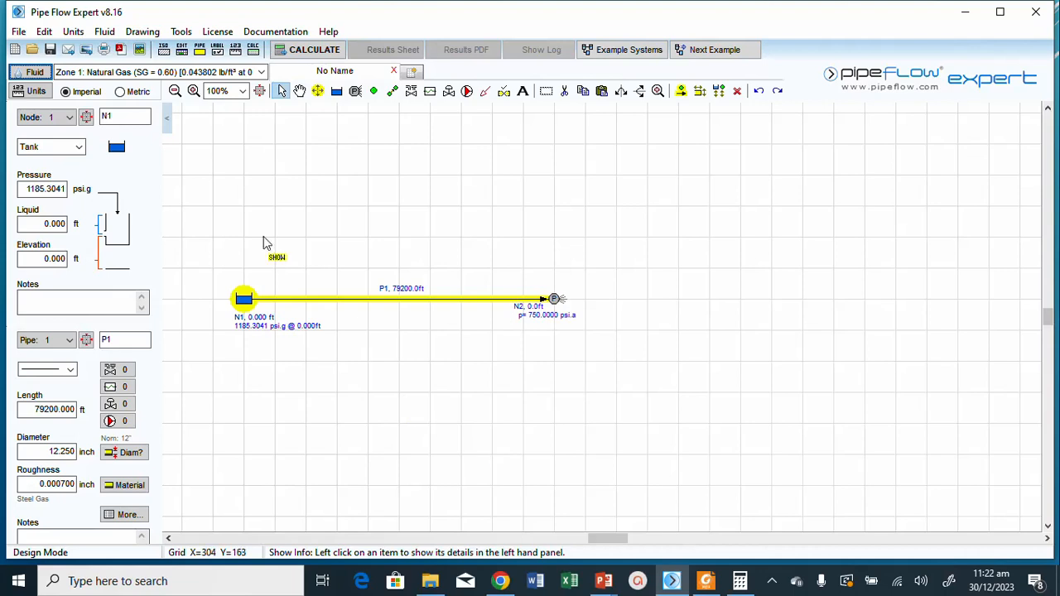
- Calculate the pipeline system, accepting gas flow units on the drawing and pressure loss shown in psi
mouse_move(166, 75)
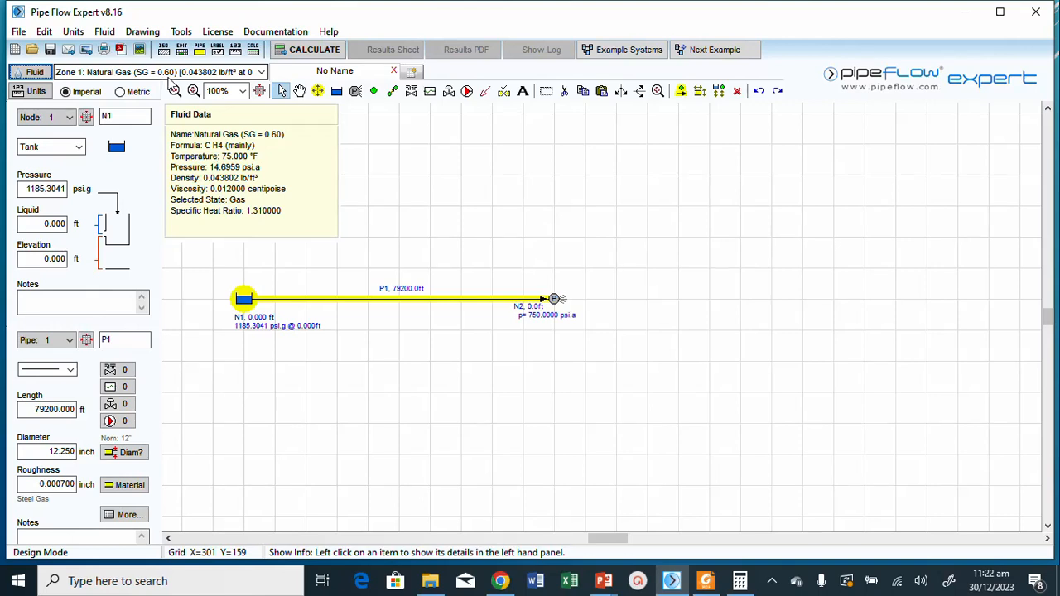
mouse_move(389, 303)
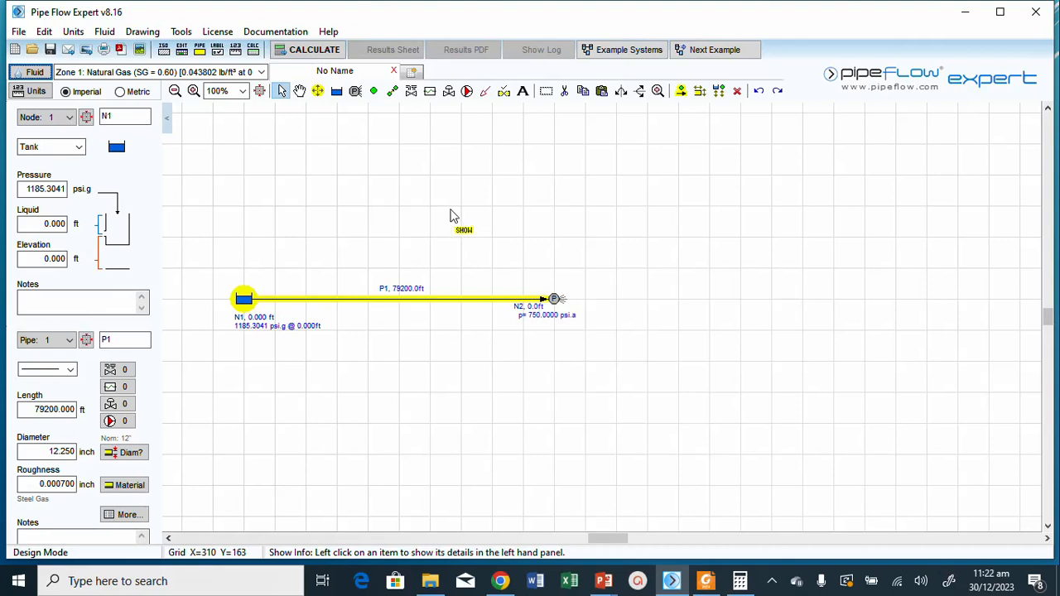
left_click(315, 51)
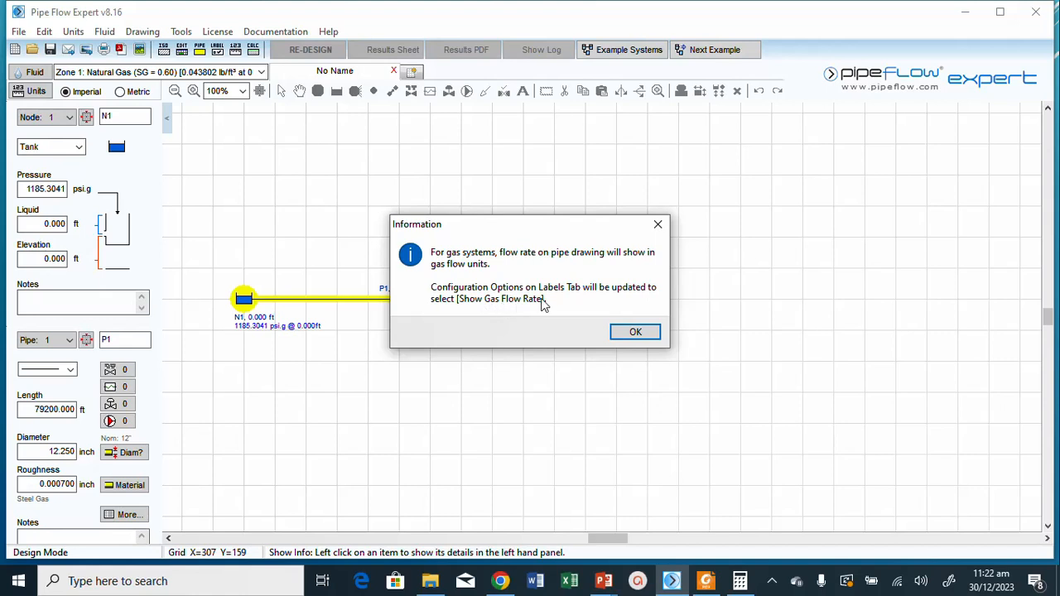
left_click(636, 334)
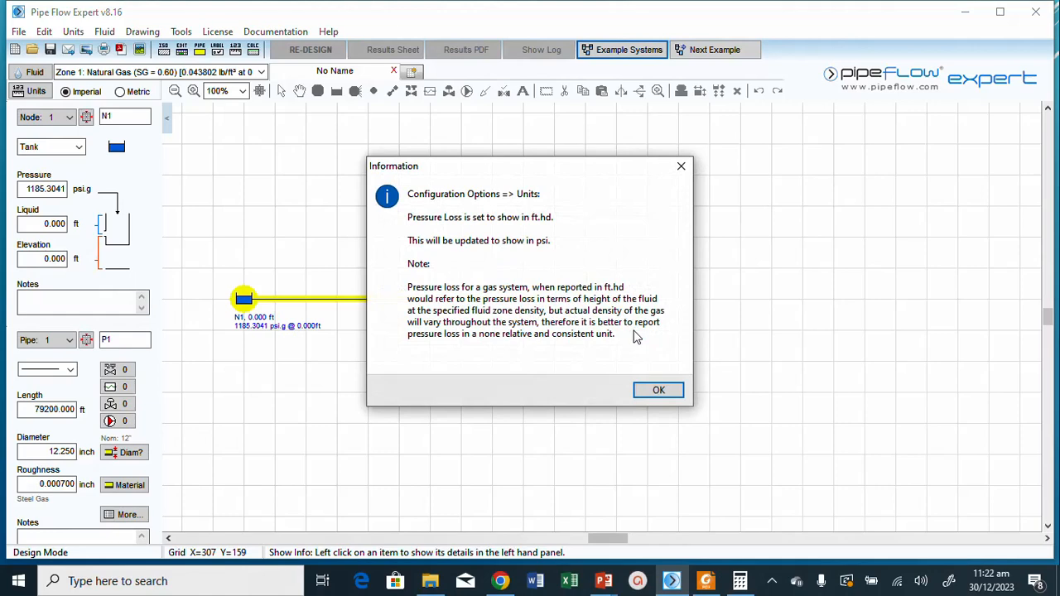
left_click(658, 390)
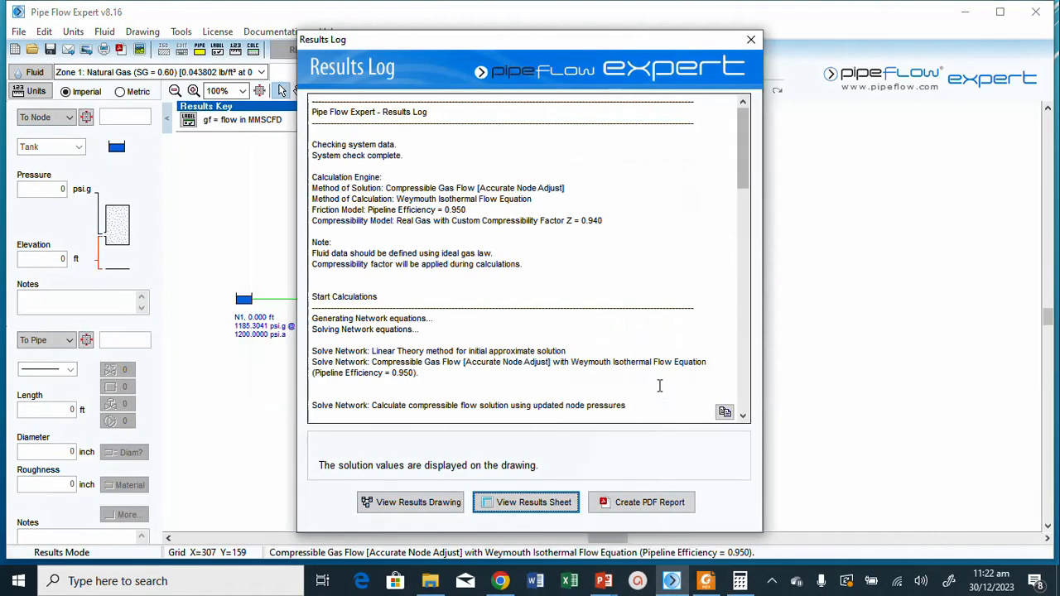
- Open the results sheet and compare pipe P1's gas flow with the Weymouth solution of Example 13 in Gas_Pipeline_Hydraulics.pdf
left_click(529, 502)
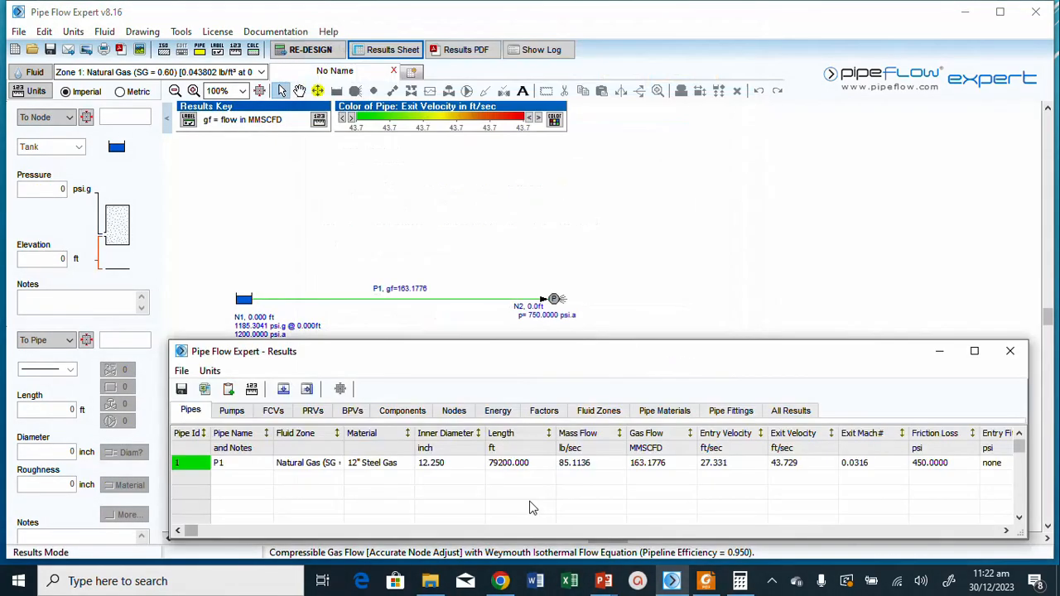
left_click(651, 466)
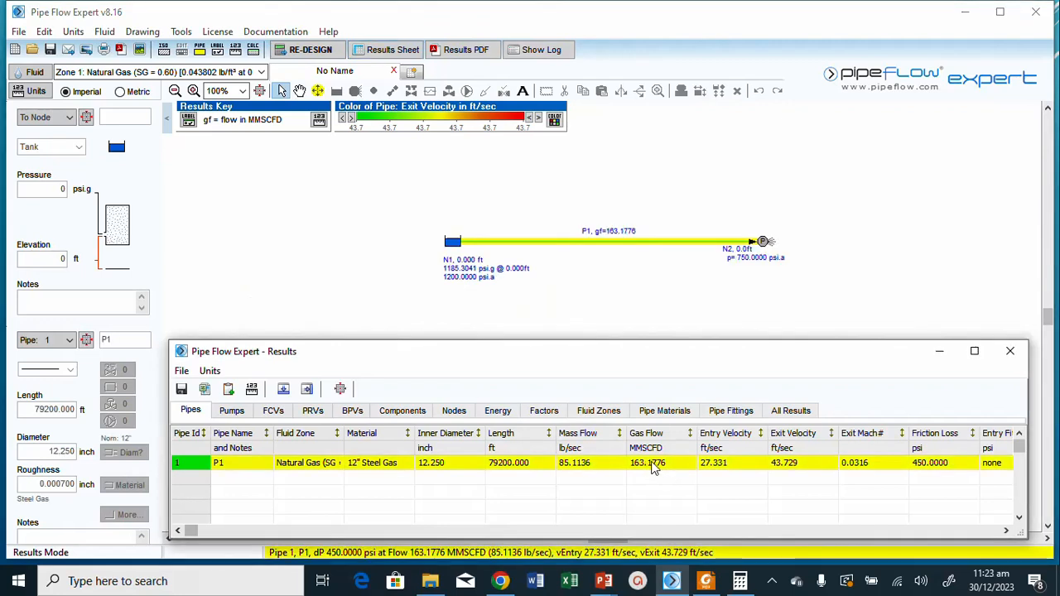
mouse_move(603, 240)
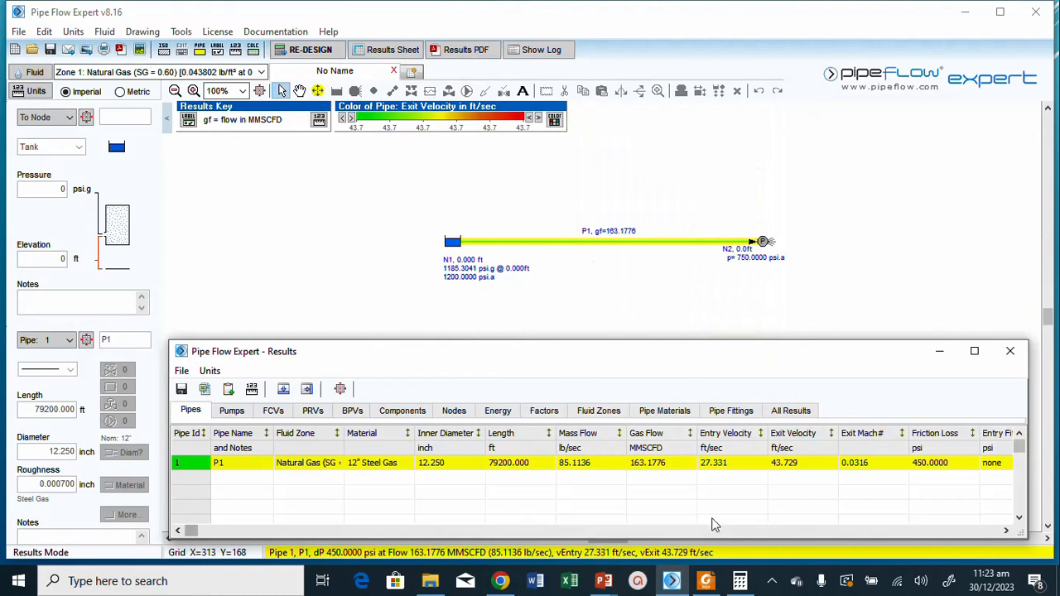
left_click(705, 581)
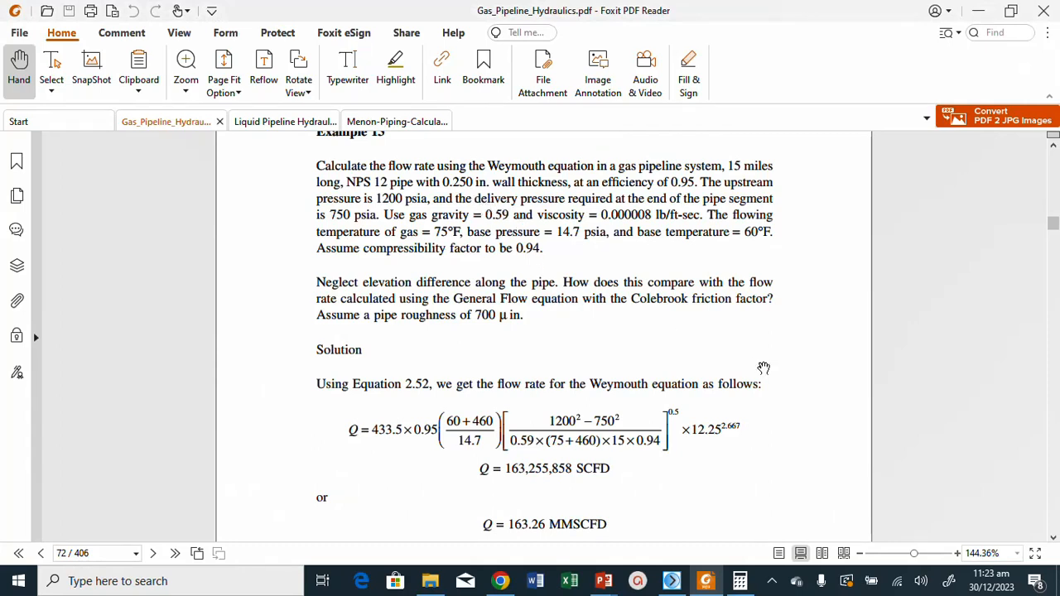
scroll(763, 367, "down", 3)
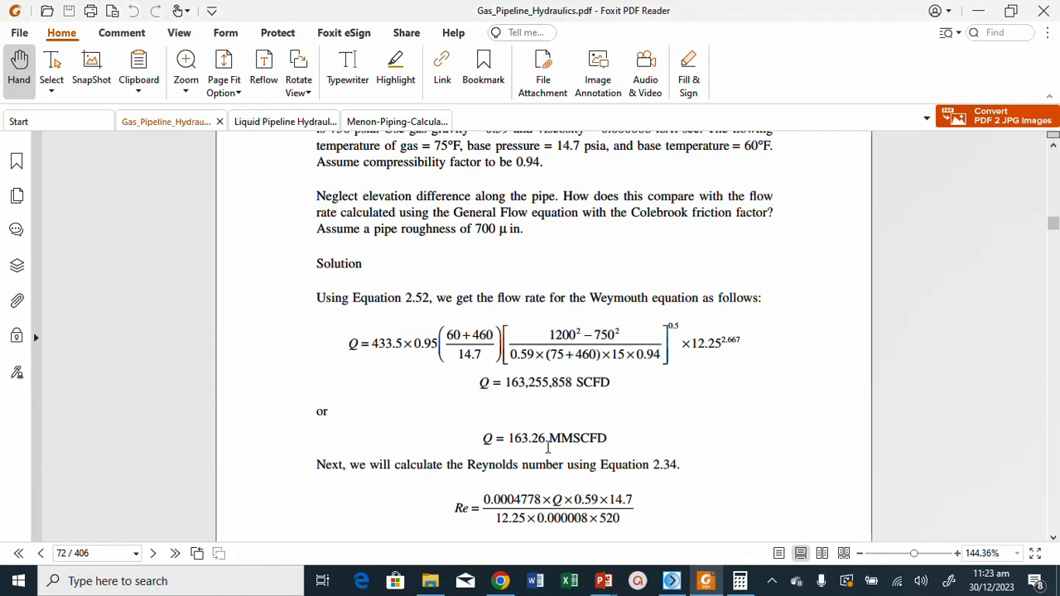
- Switch back to Pipe Flow Expert, close the results sheet and return the pipeline system to design mode
left_click(671, 581)
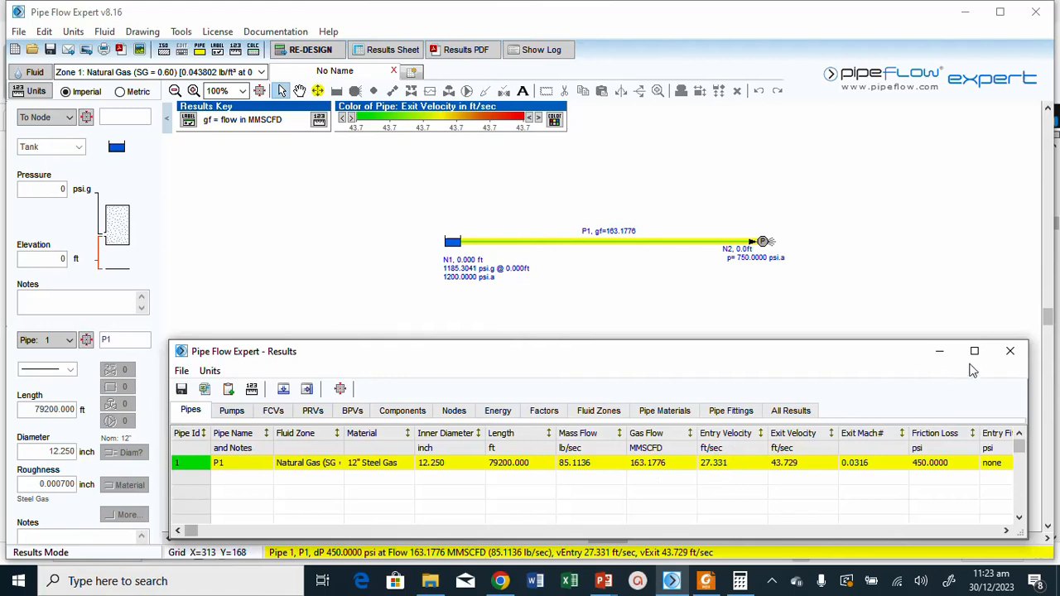
left_click(1010, 351)
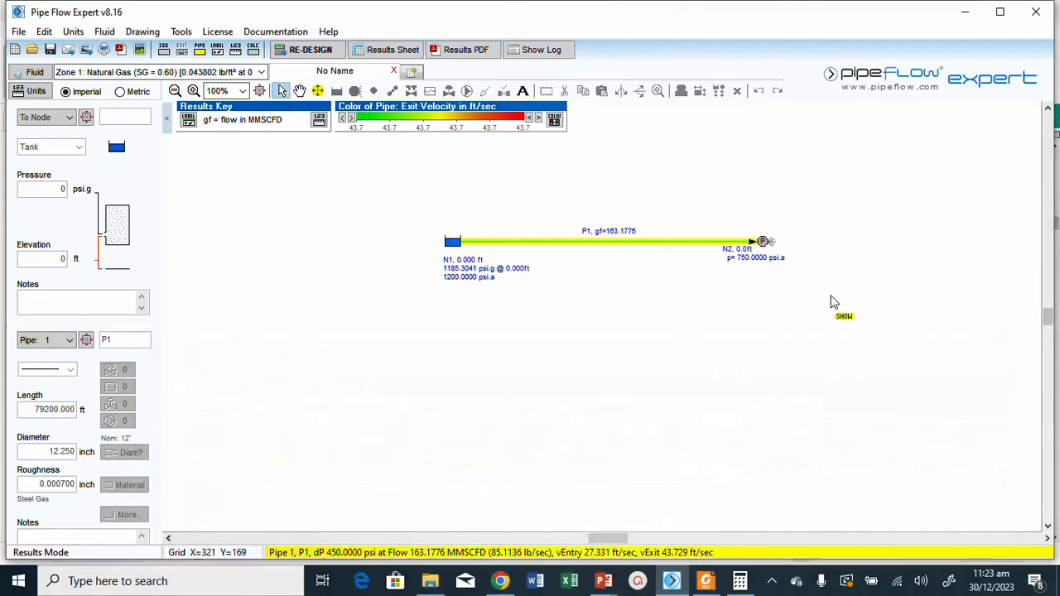
left_click(310, 51)
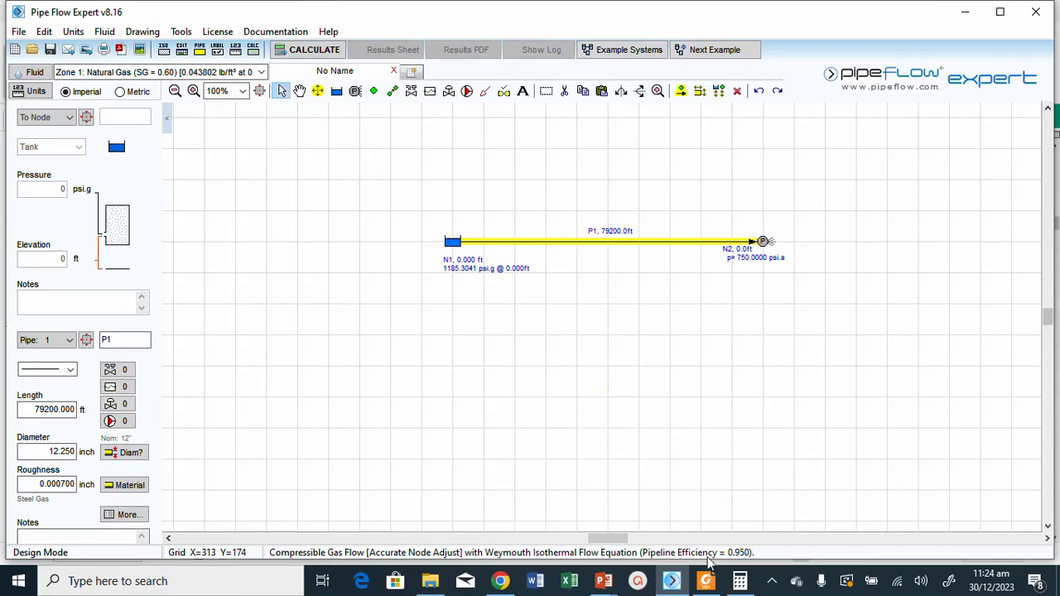
- Switch to the PowerPoint slide show, reread the question on the General Flow equation with Colebrook friction, and return to Pipe Flow Expert
mouse_move(603, 579)
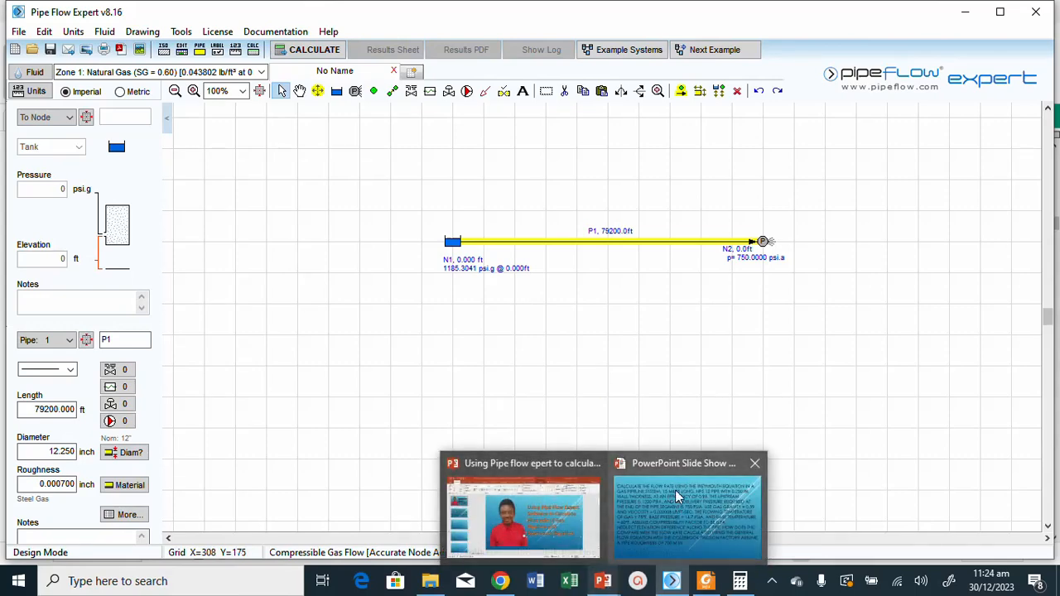
left_click(684, 498)
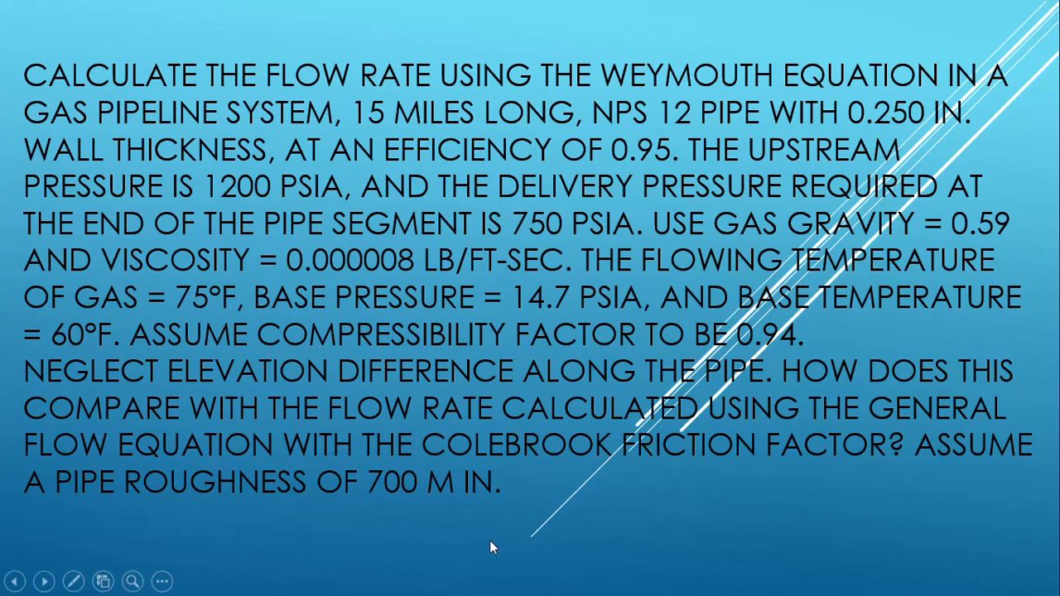
left_click(161, 580)
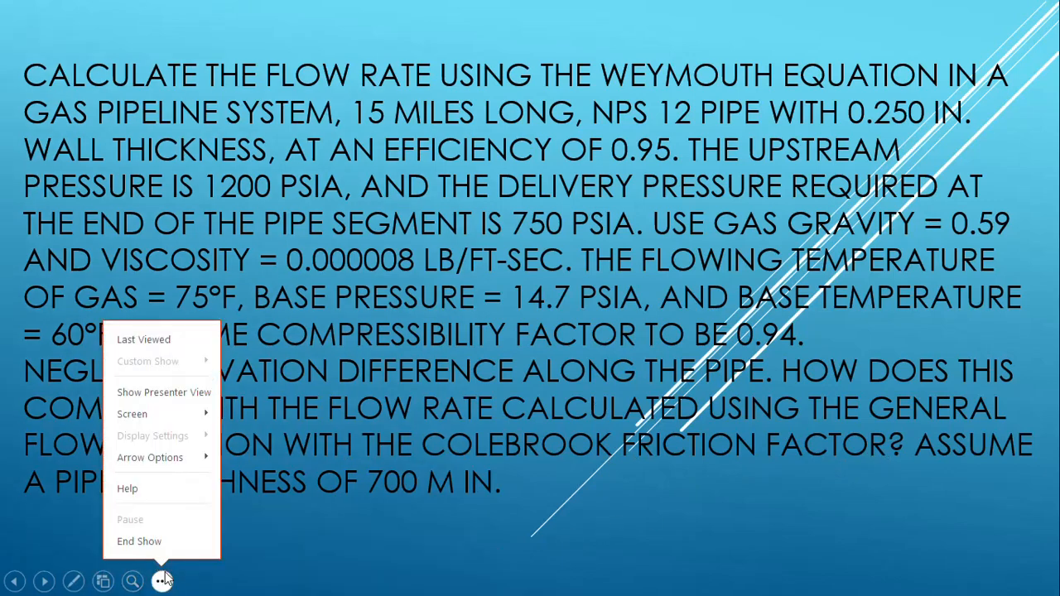
mouse_move(177, 426)
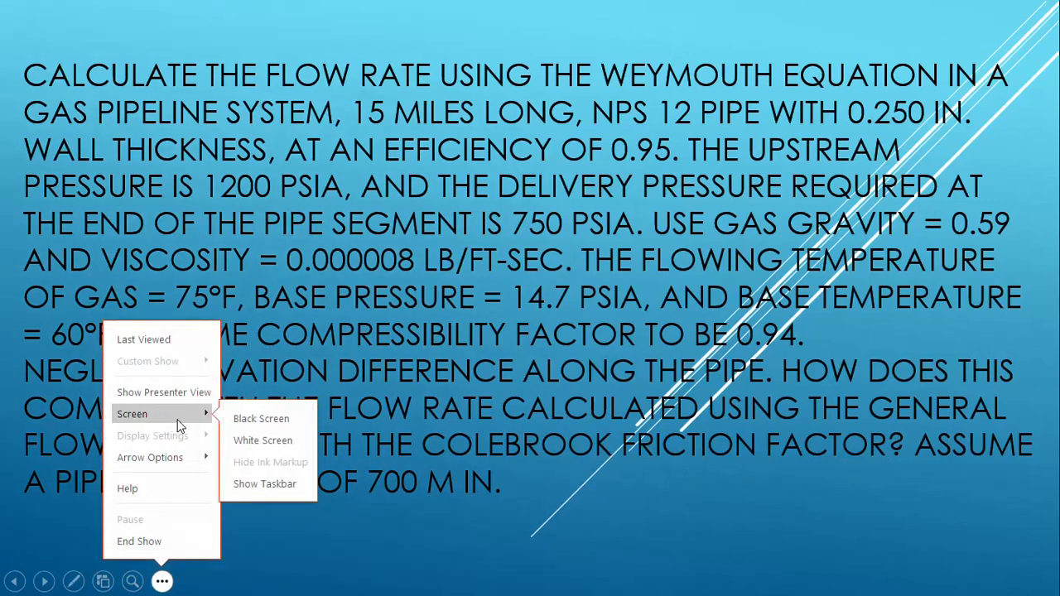
left_click(277, 485)
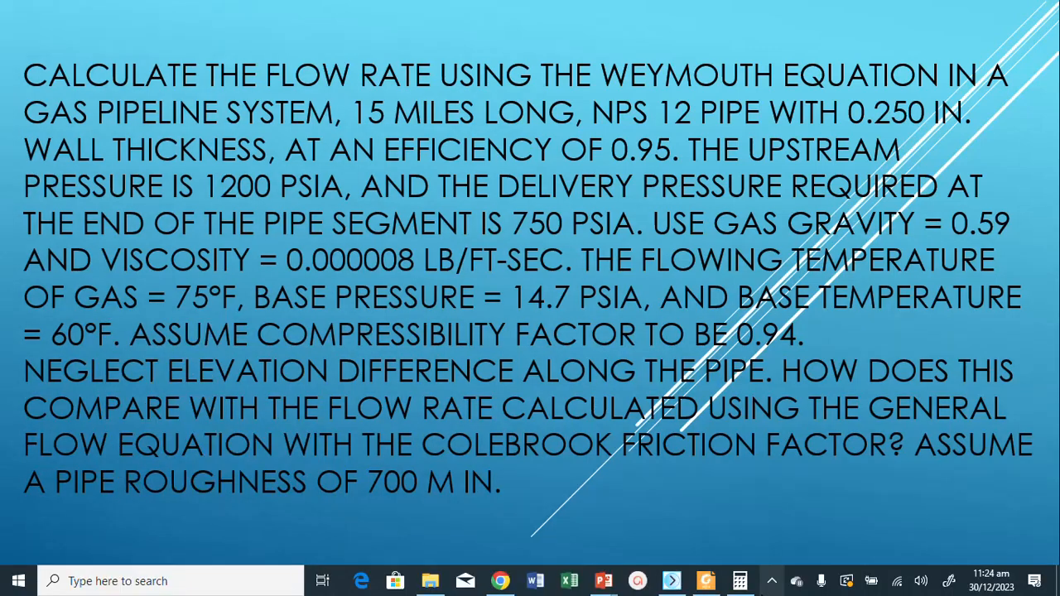
left_click(671, 580)
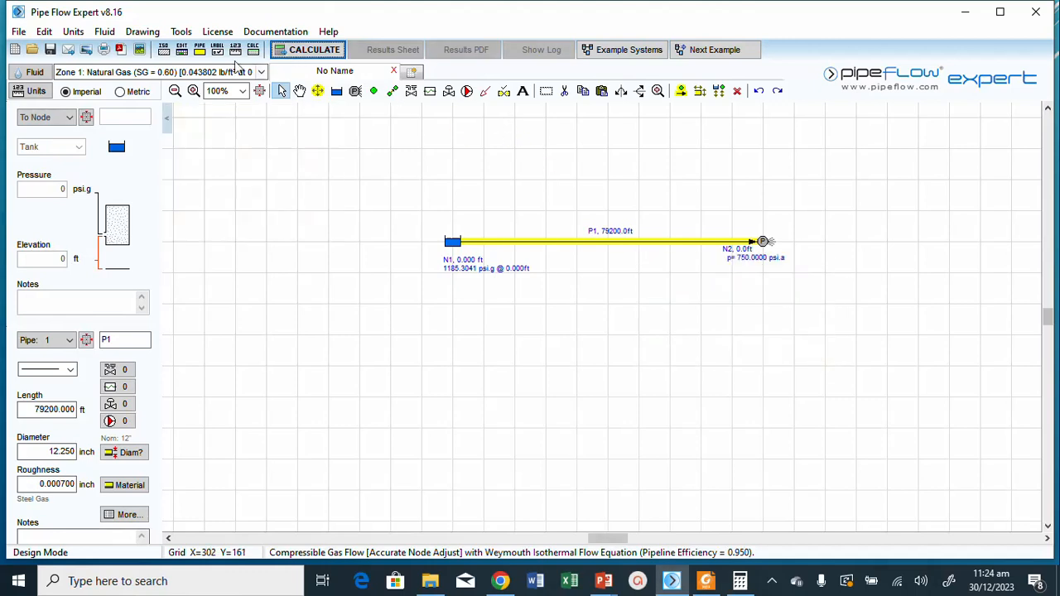
- Change the method of calculation to General Fundamental Isothermal Flow Equation and recalculate the system, showing the results sheet
left_click(201, 51)
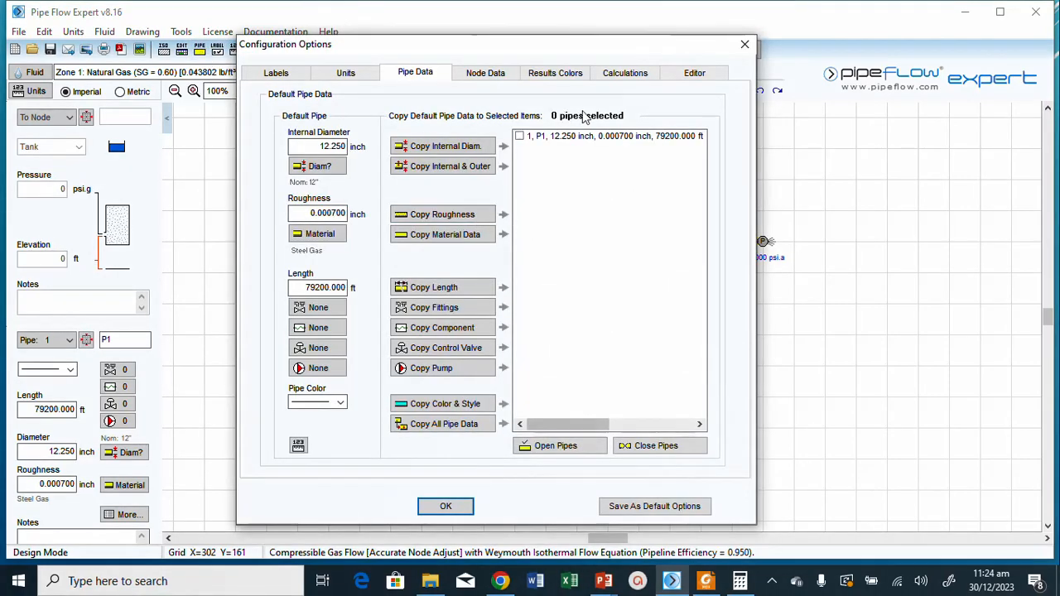
left_click(621, 75)
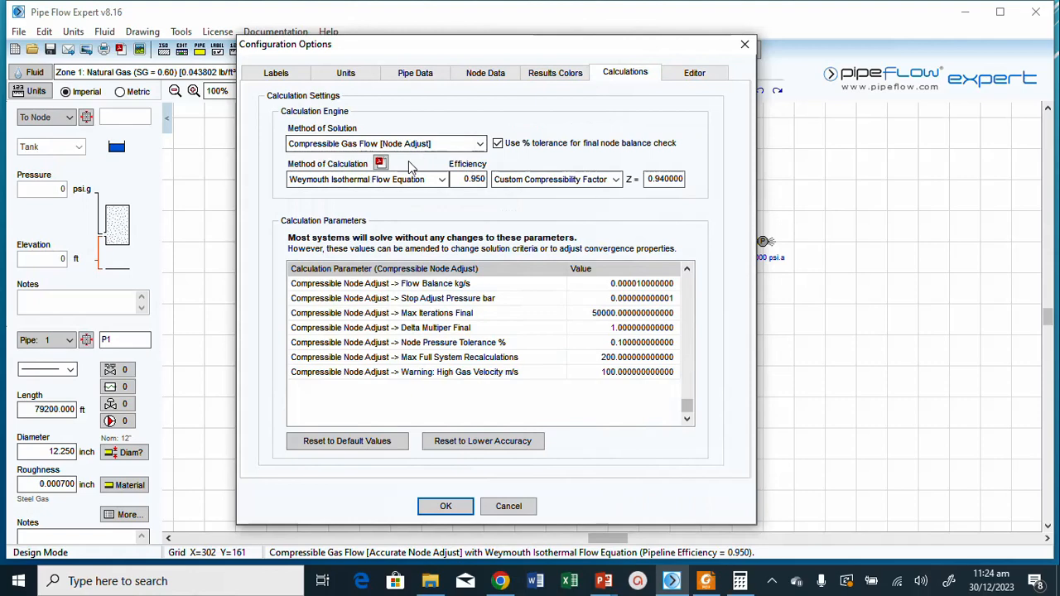
left_click(442, 181)
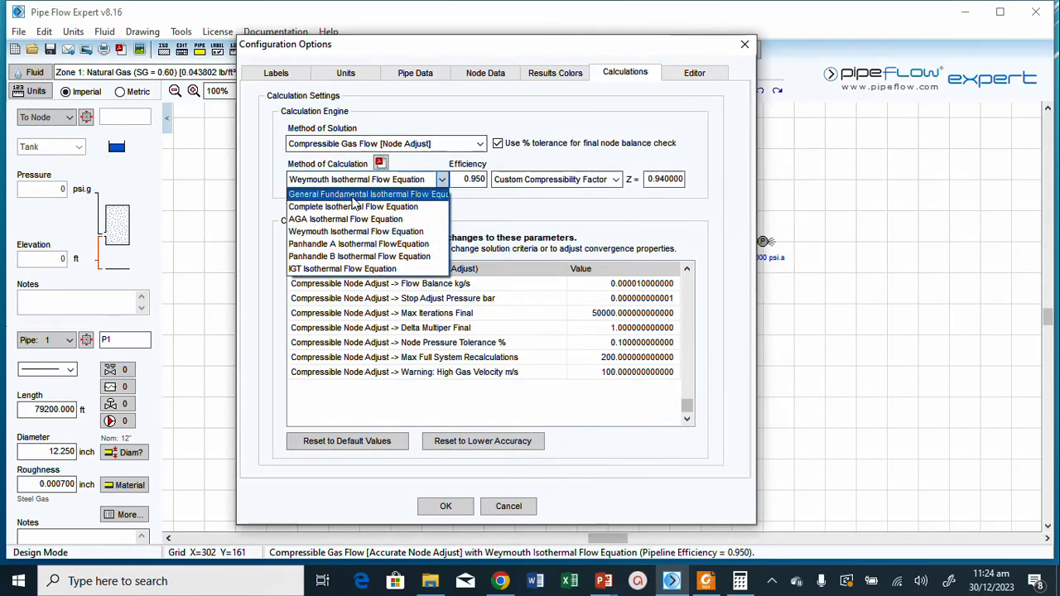
left_click(421, 195)
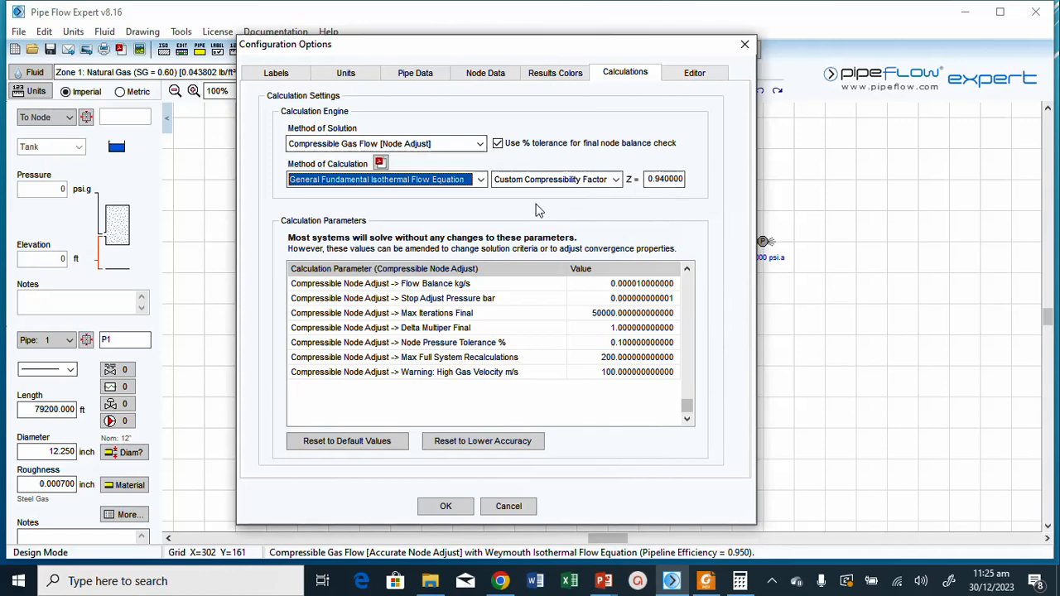
left_click(444, 506)
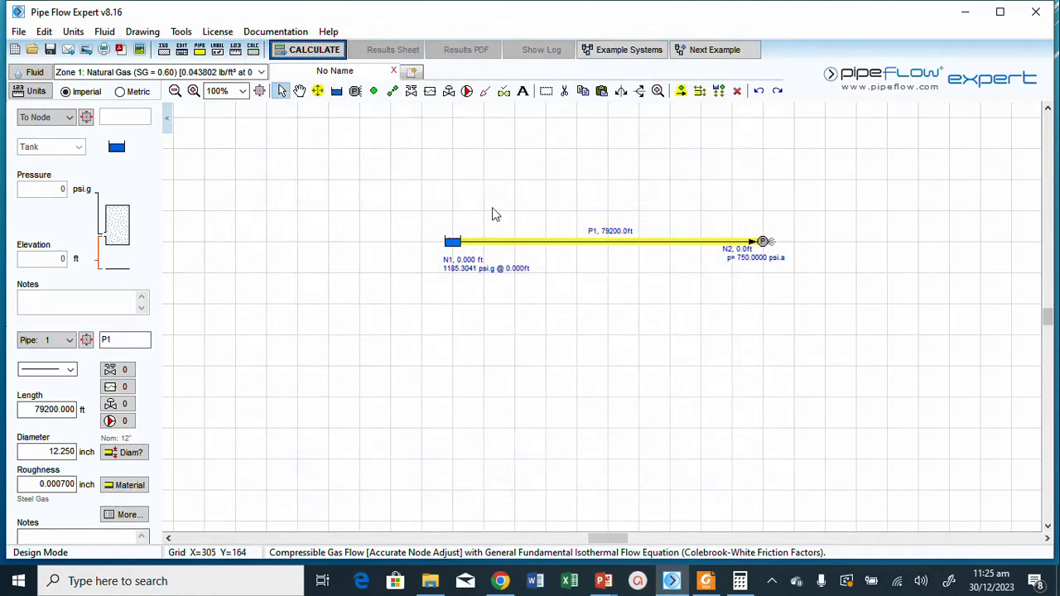
left_click(310, 51)
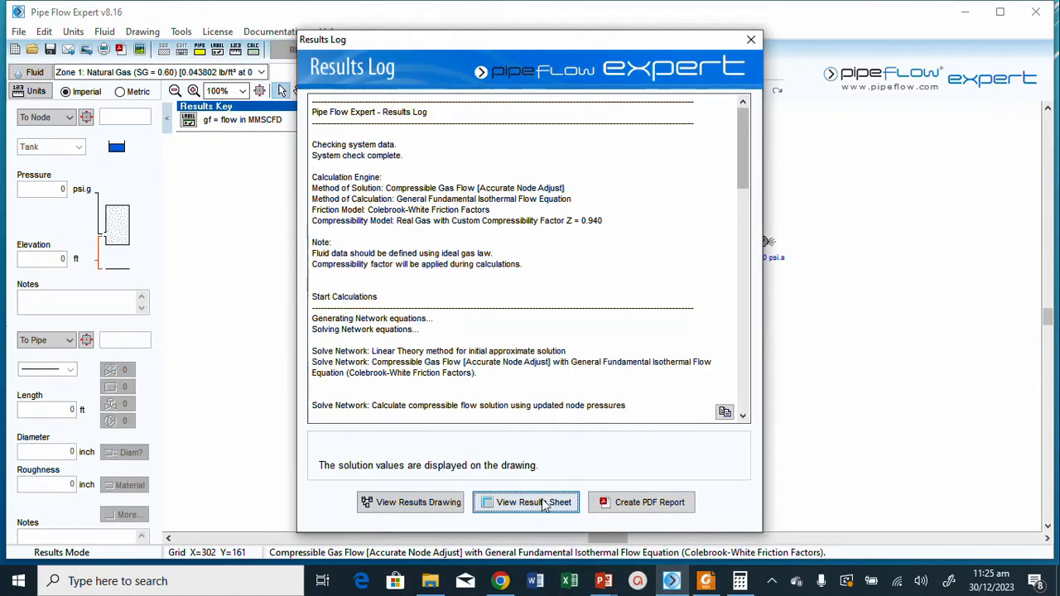
left_click(544, 503)
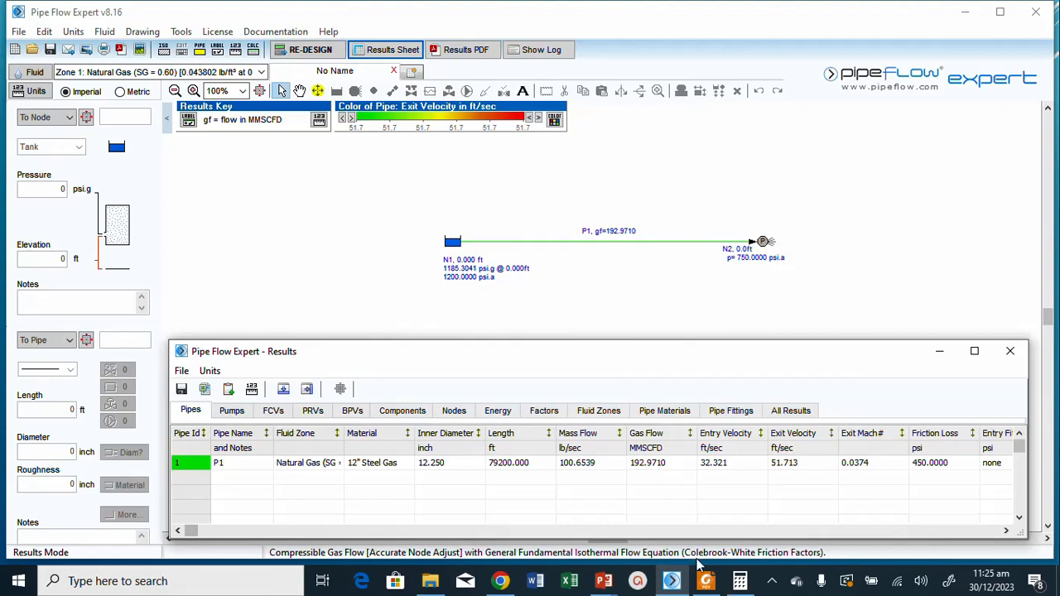
- Switch to Gas_Pipeline_Hydraulics.pdf and examine the General Flow equation solution of Example 13 through to its final flow rate
left_click(705, 581)
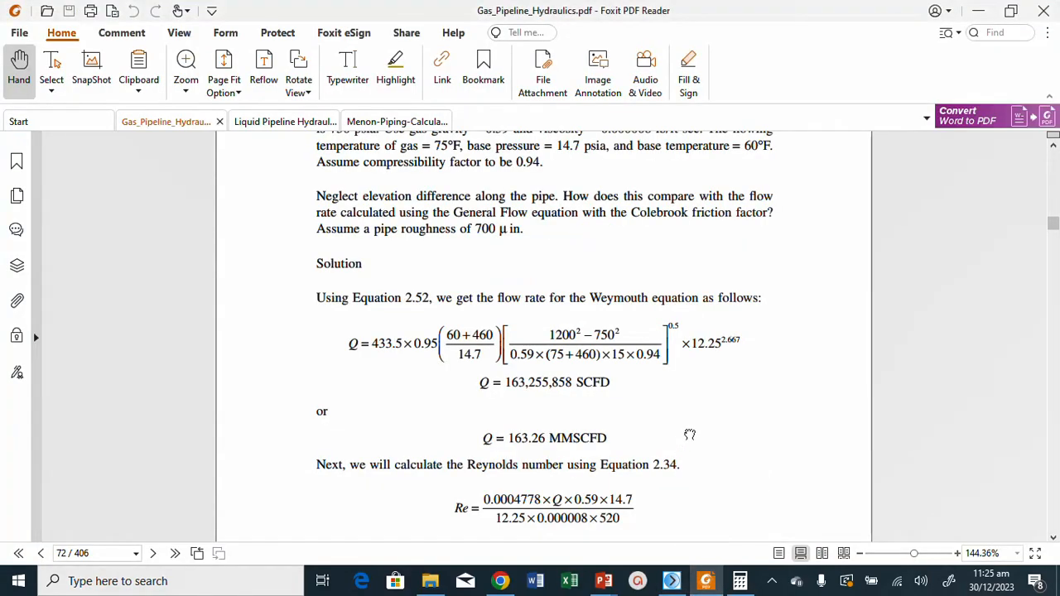
scroll(689, 435, "down", 10)
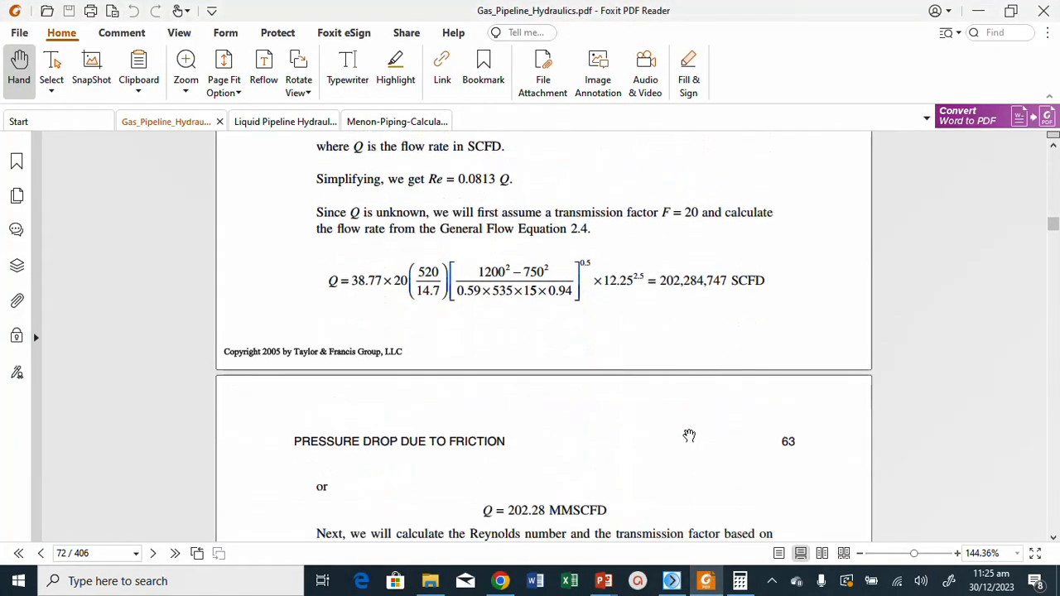
scroll(689, 435, "down", 8)
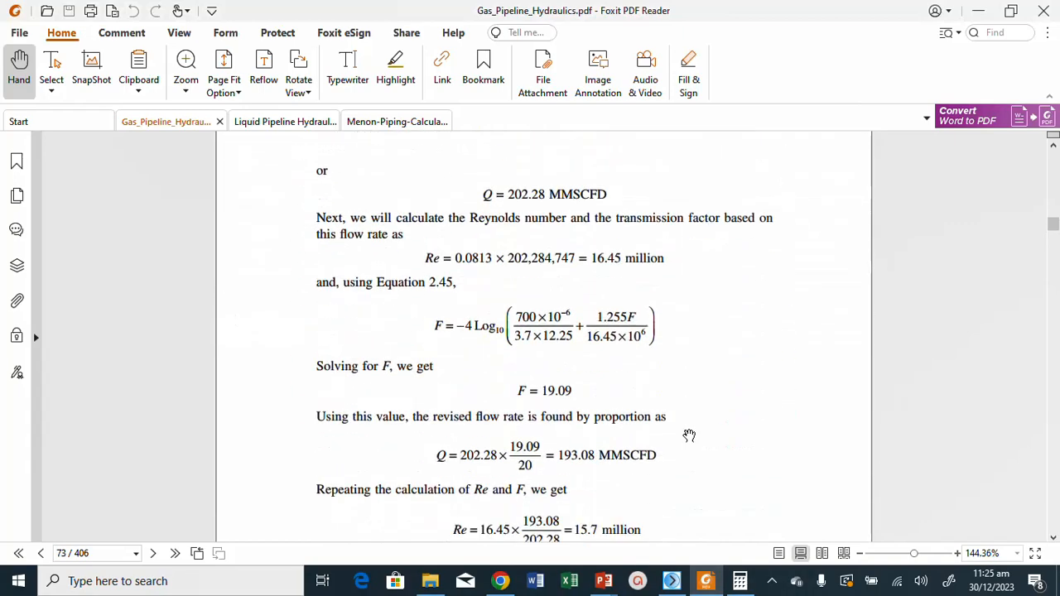
scroll(689, 434, "down", 9)
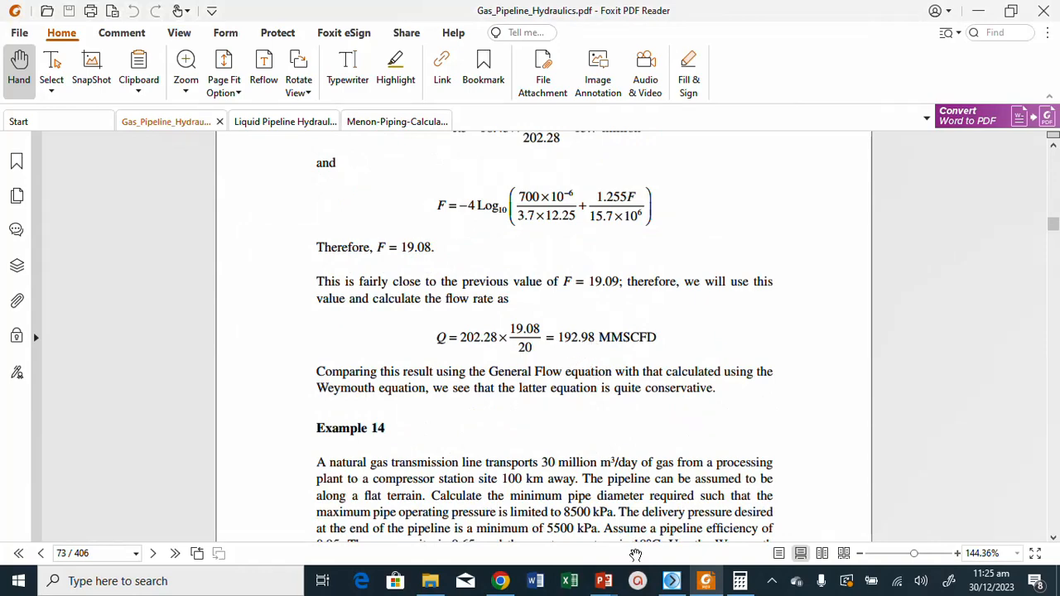
- Switch back to Pipe Flow Expert, check pipe P1's gas flow, minimize the results sheet and return to design mode
left_click(664, 586)
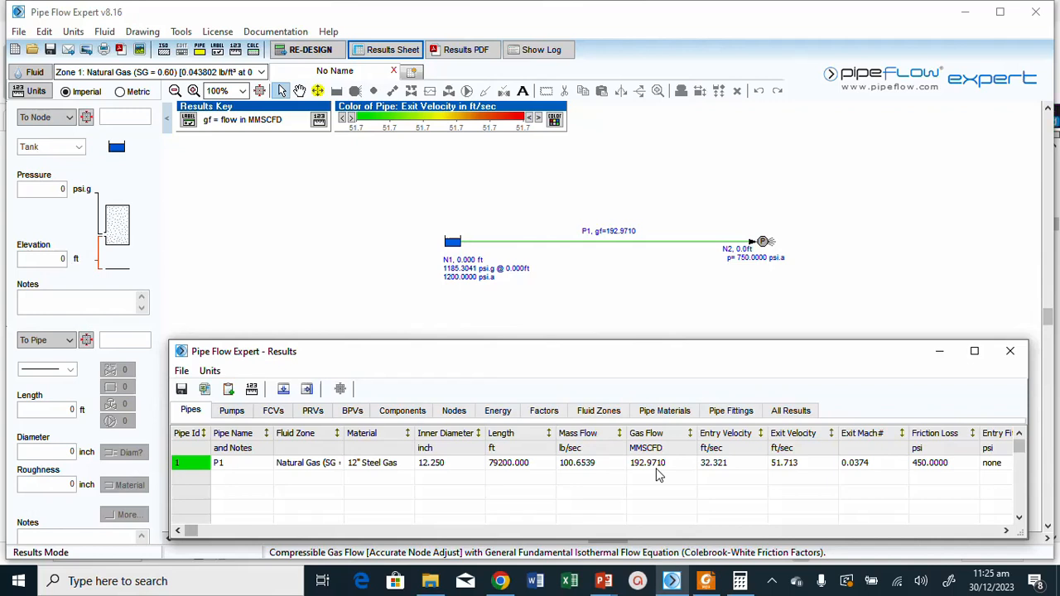
left_click(939, 351)
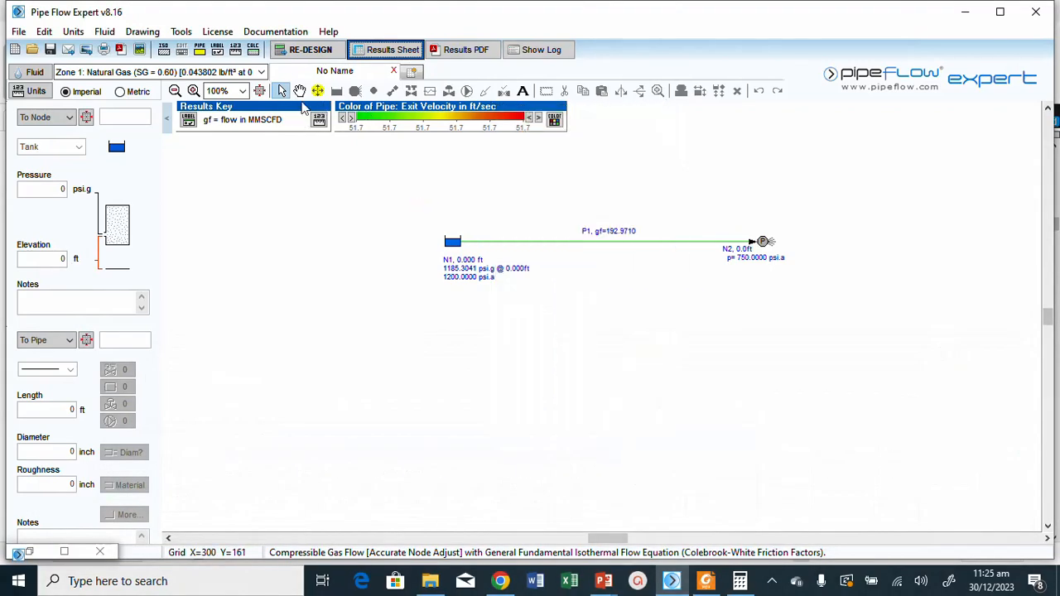
left_click(305, 52)
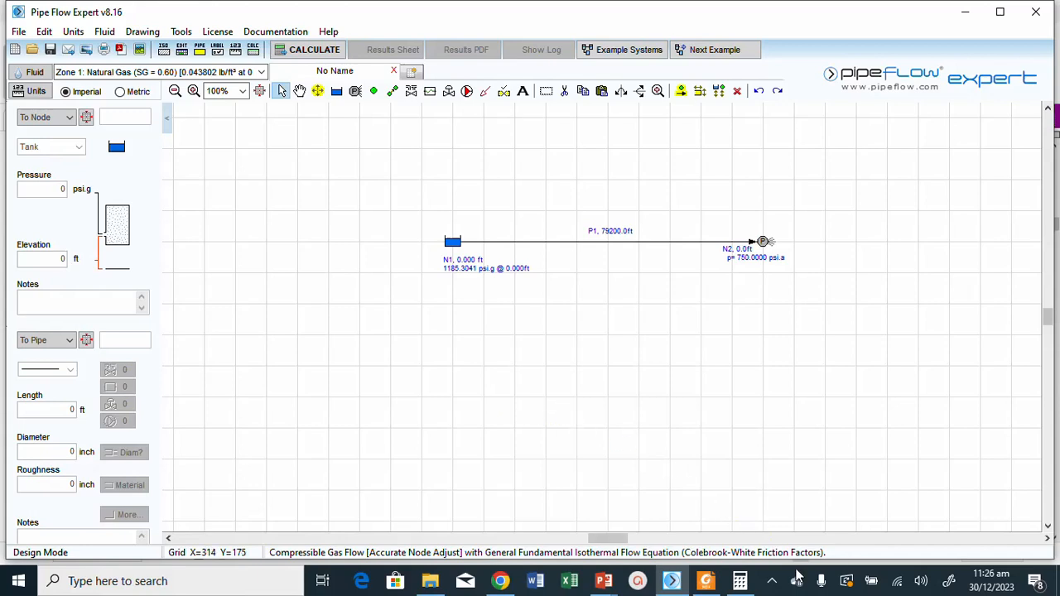
left_click(773, 586)
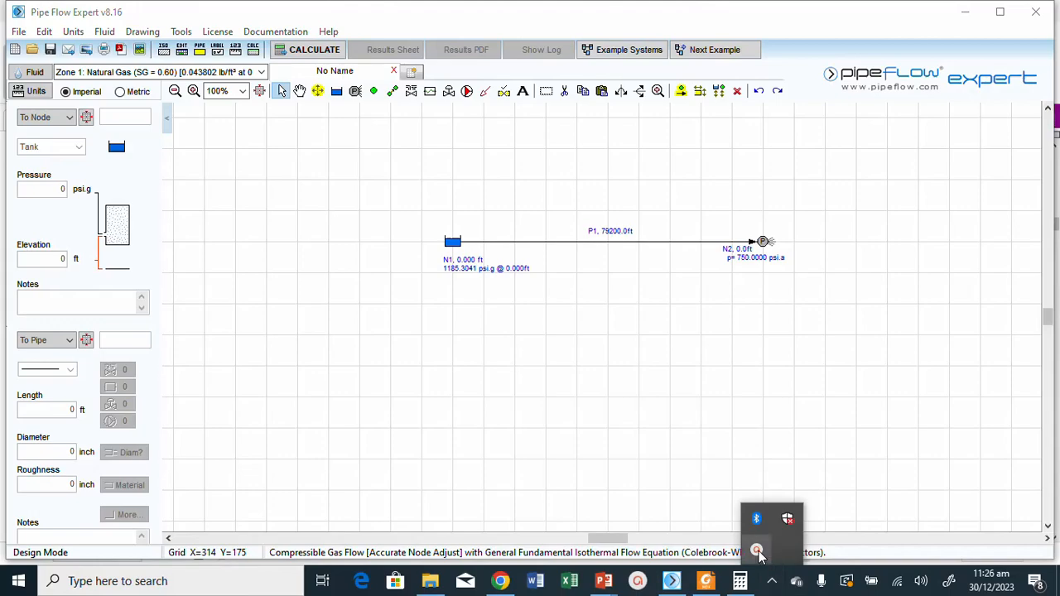